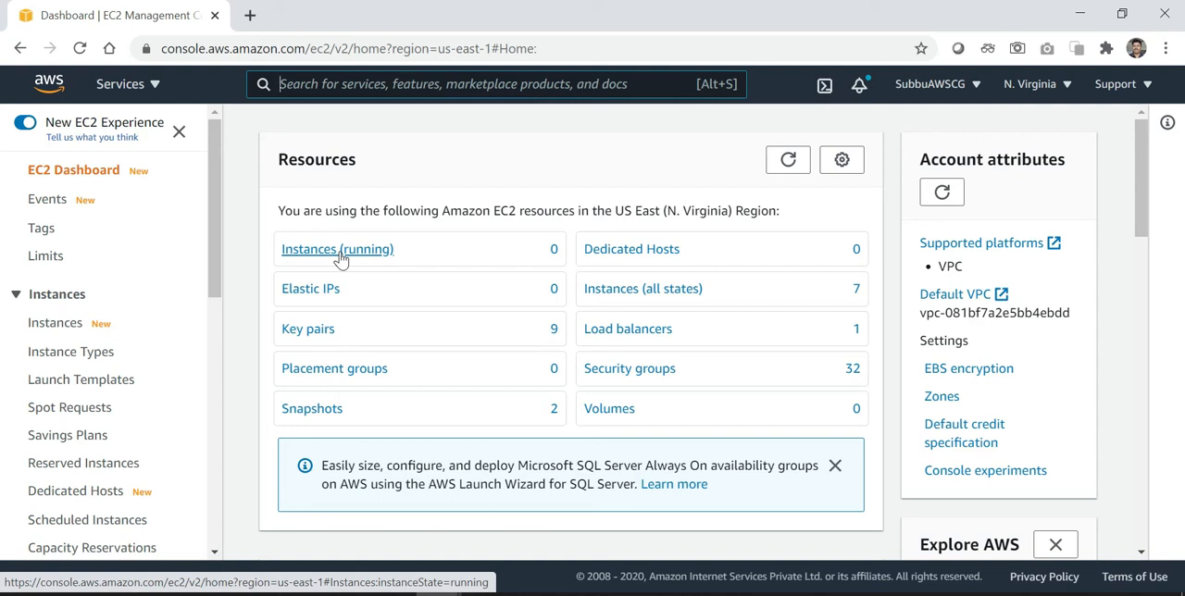
Start launching a new EC2 instance from the instances list and show the Quick Start AMIs
click(61, 329)
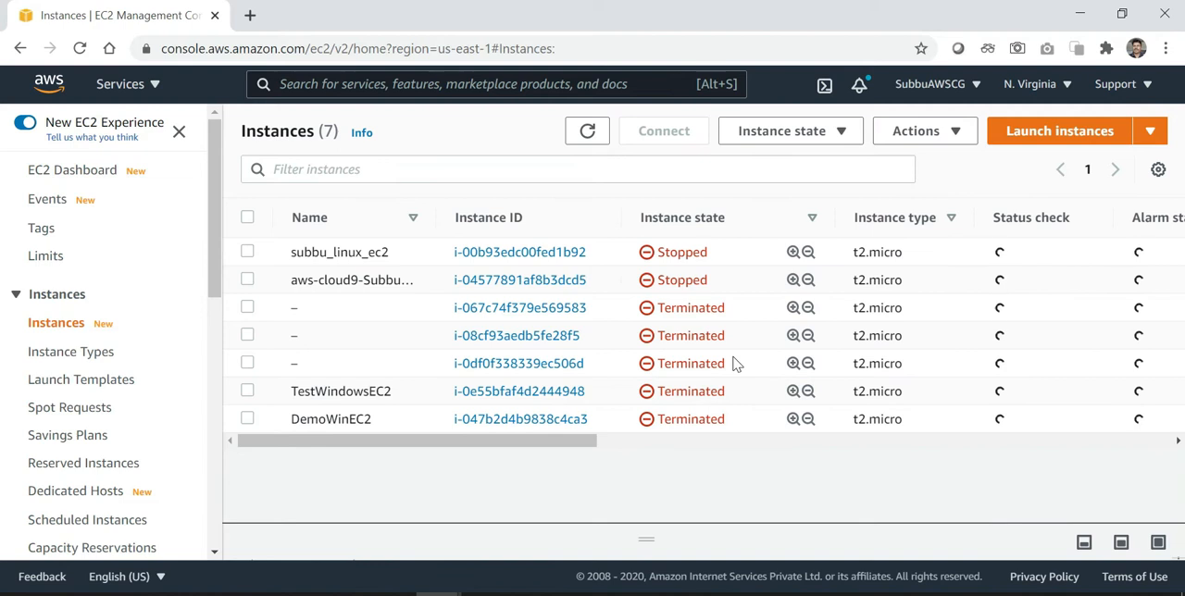
click(1054, 147)
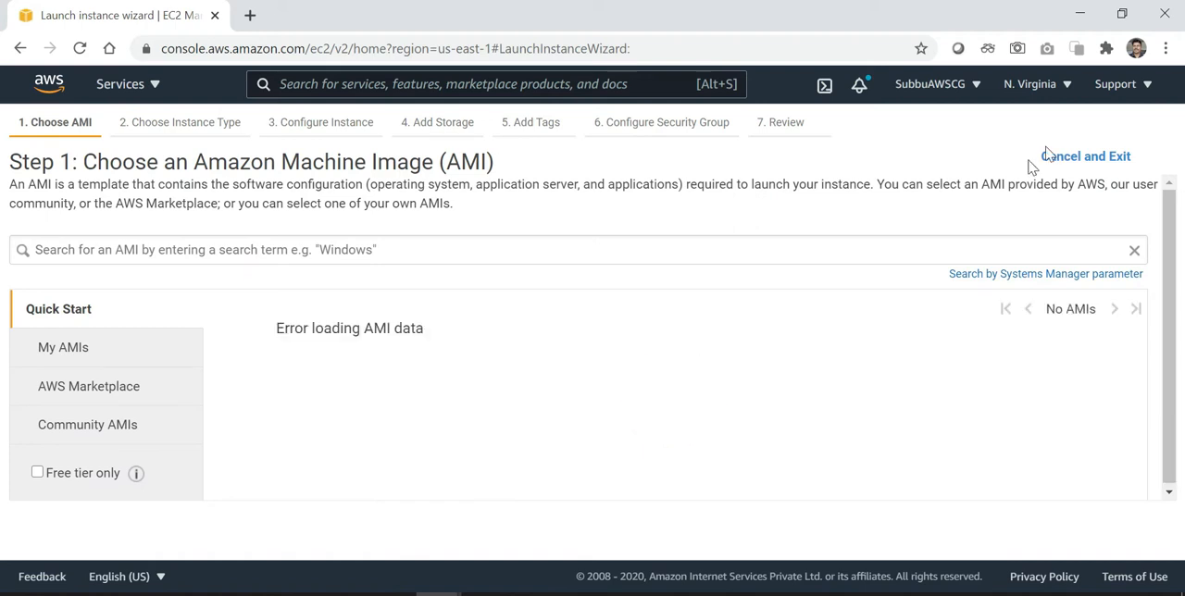
click(79, 356)
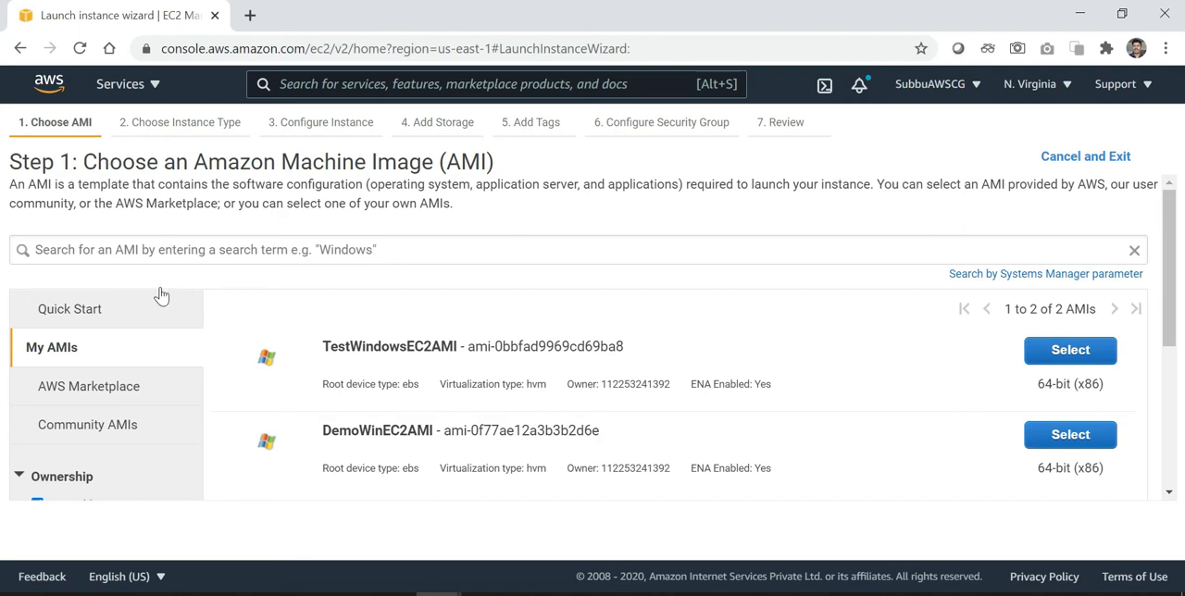
click(96, 314)
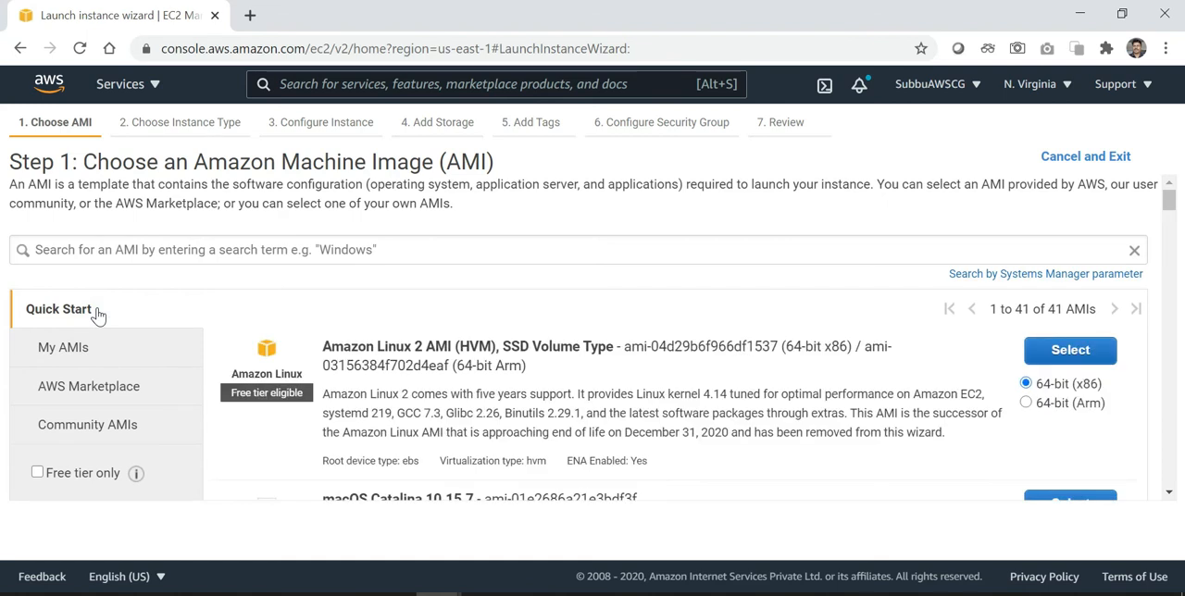
Search the AMI catalogue for "windows"
click(212, 249)
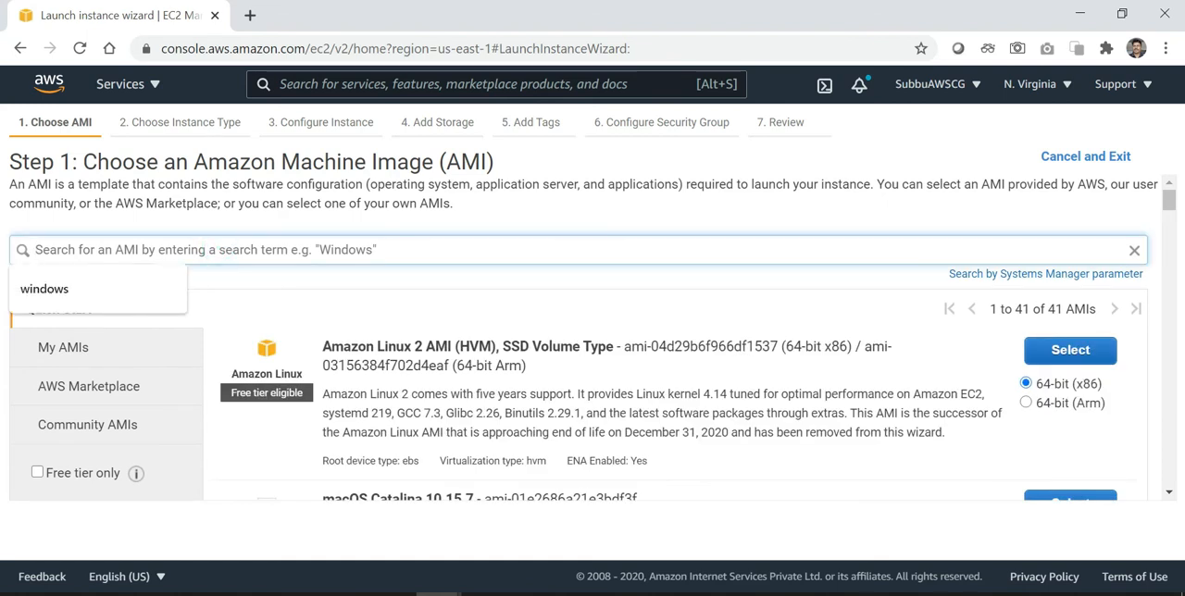
click(74, 290)
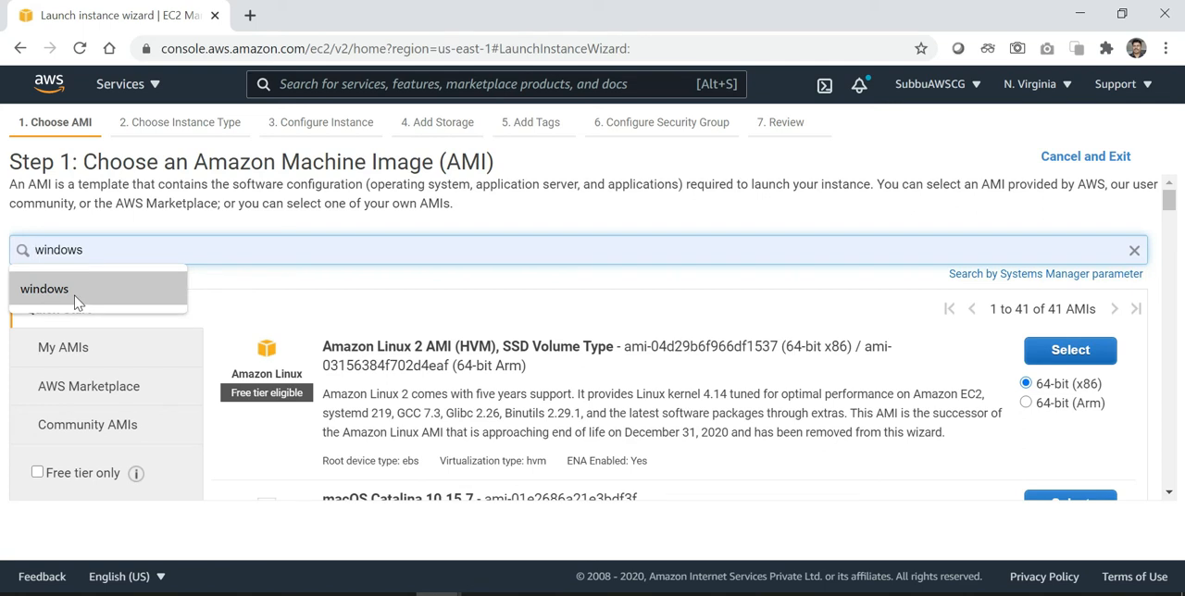
click(76, 298)
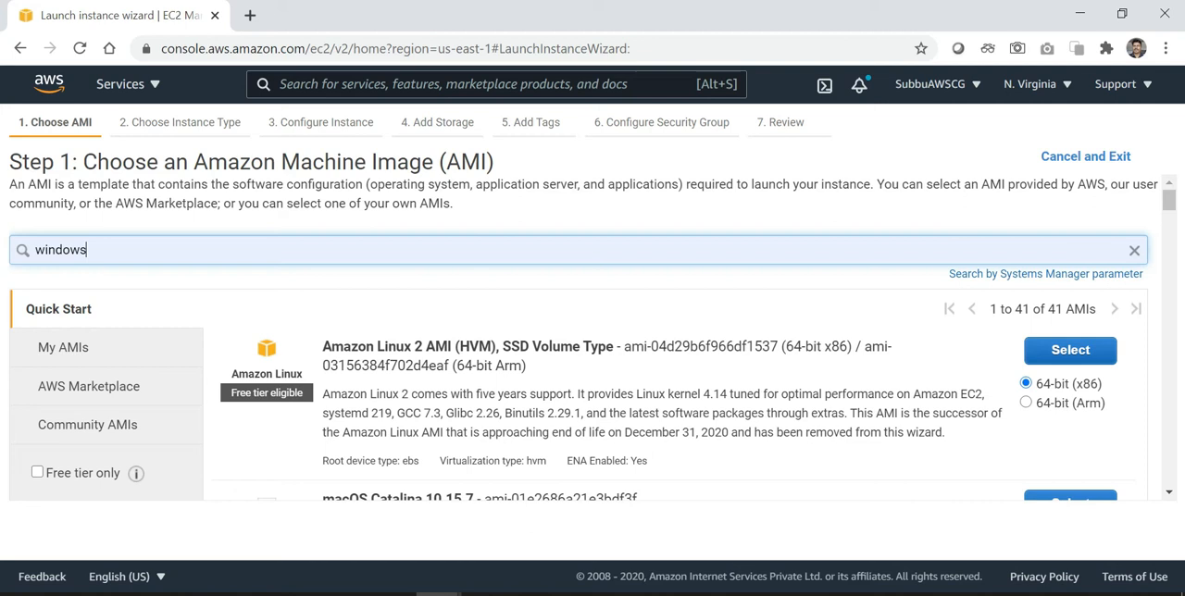
key(Return)
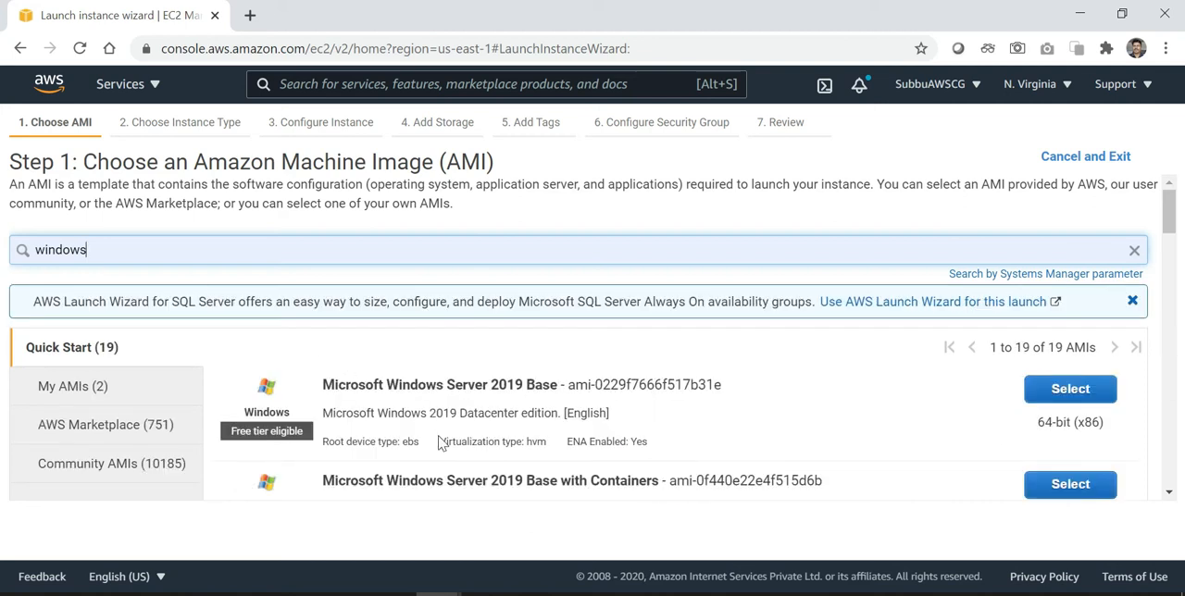
Choose the Microsoft Windows Server 2019 Base AMI for the new instance
scroll(441, 444, down, 1)
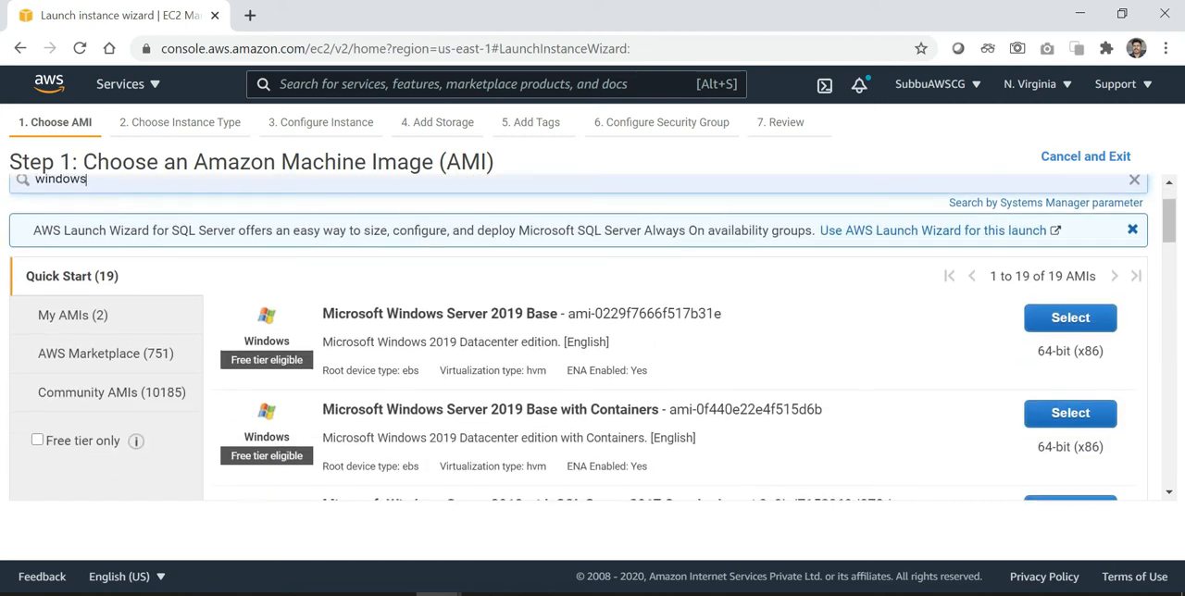
scroll(436, 439, up, 1)
scroll(436, 439, down, 2)
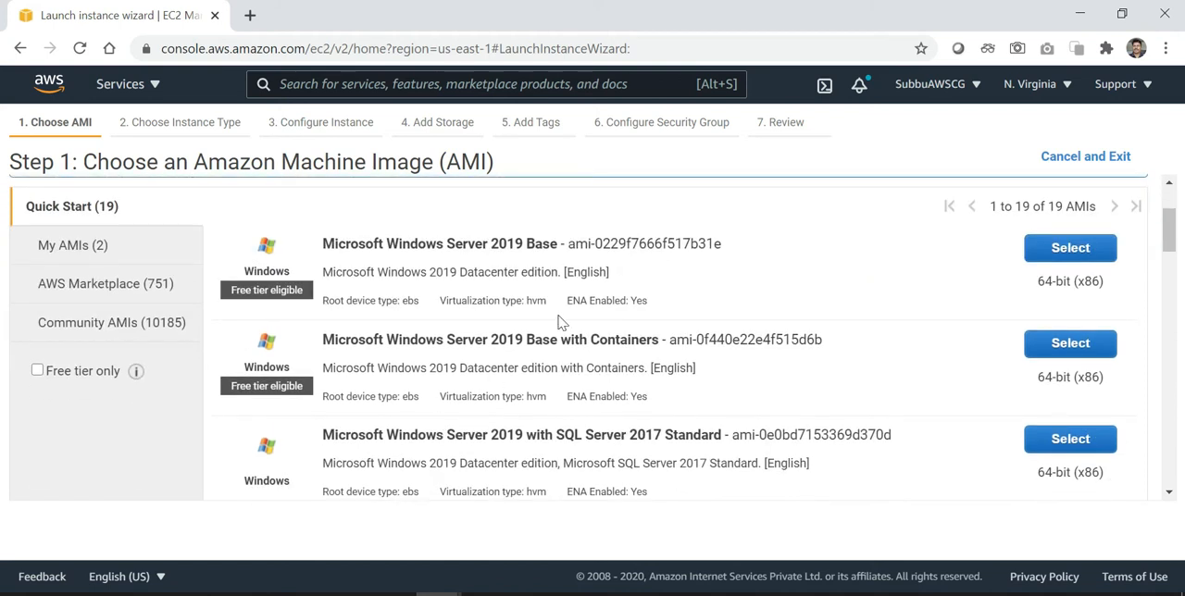
scroll(558, 321, up, 3)
scroll(559, 321, down, 3)
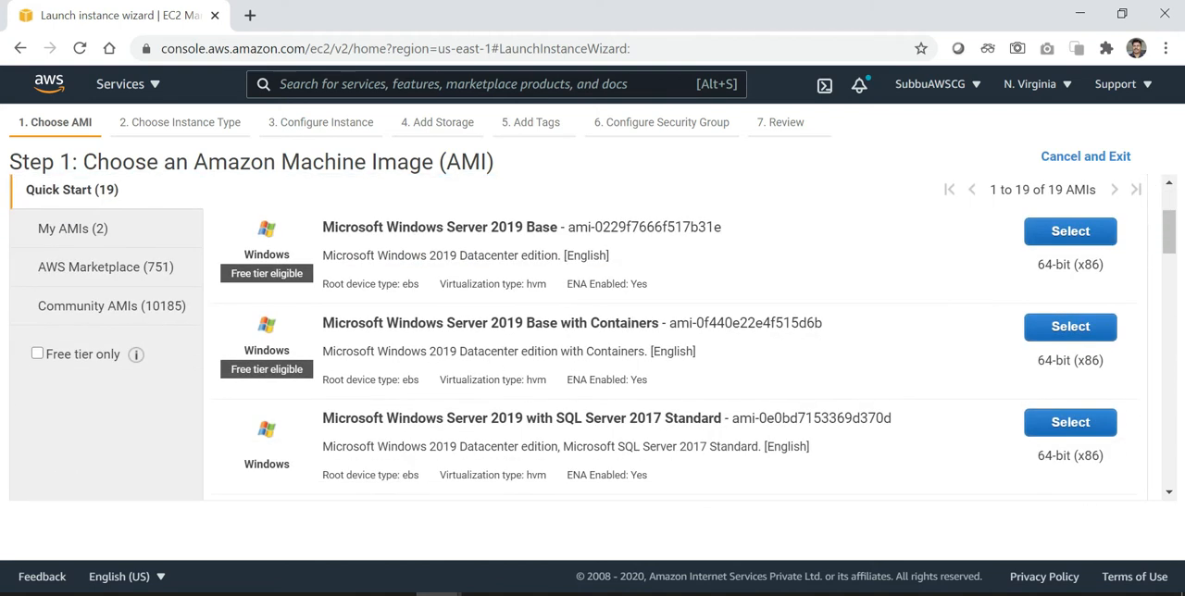
scroll(558, 321, up, 3)
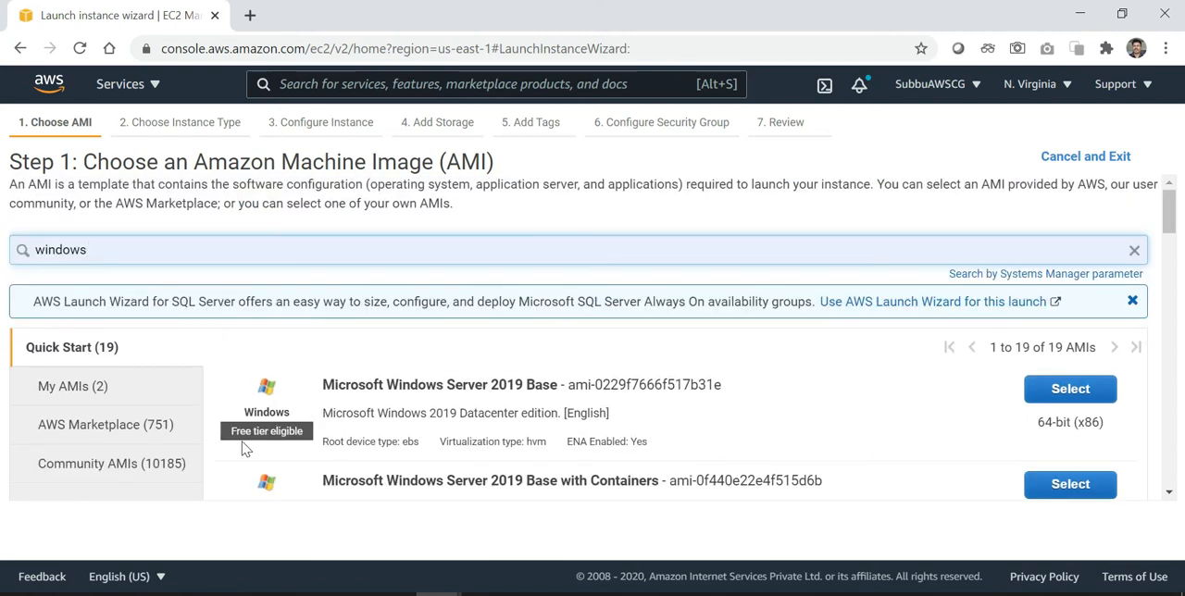
click(1064, 397)
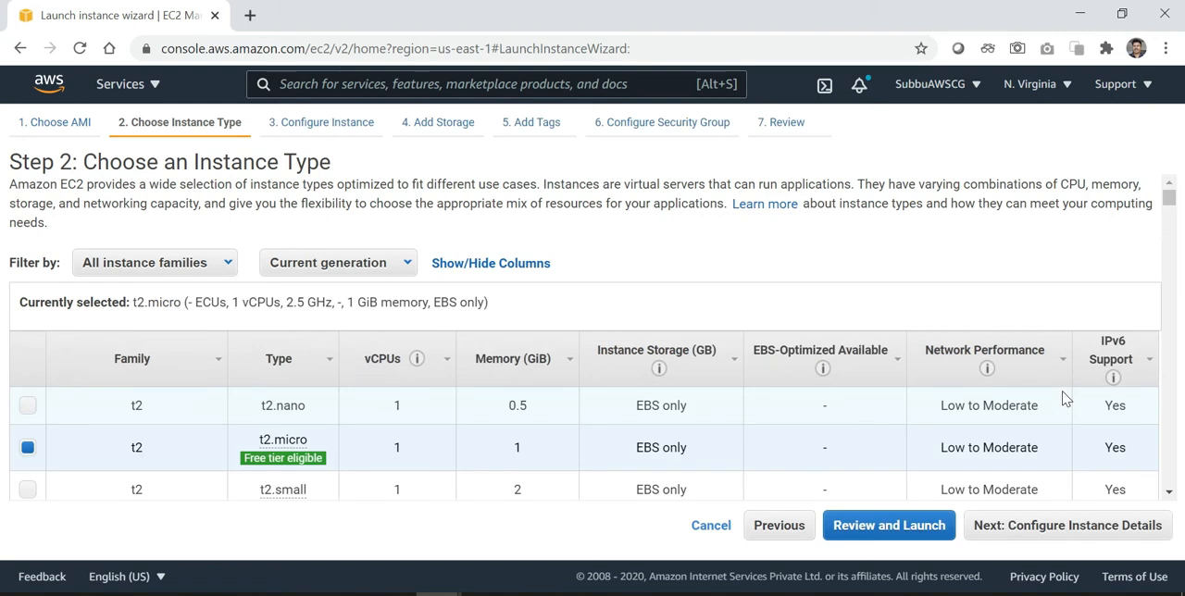
Keep the free-tier t2.micro instance type and continue to the instance details
scroll(1064, 399, down, 1)
scroll(1063, 399, up, 1)
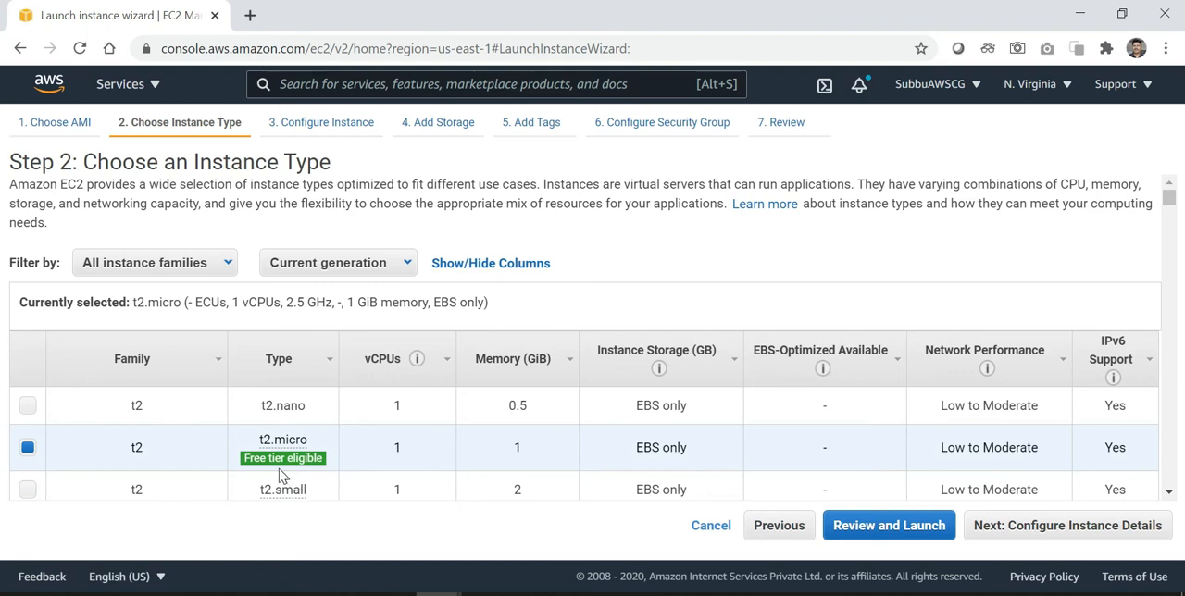
click(1035, 528)
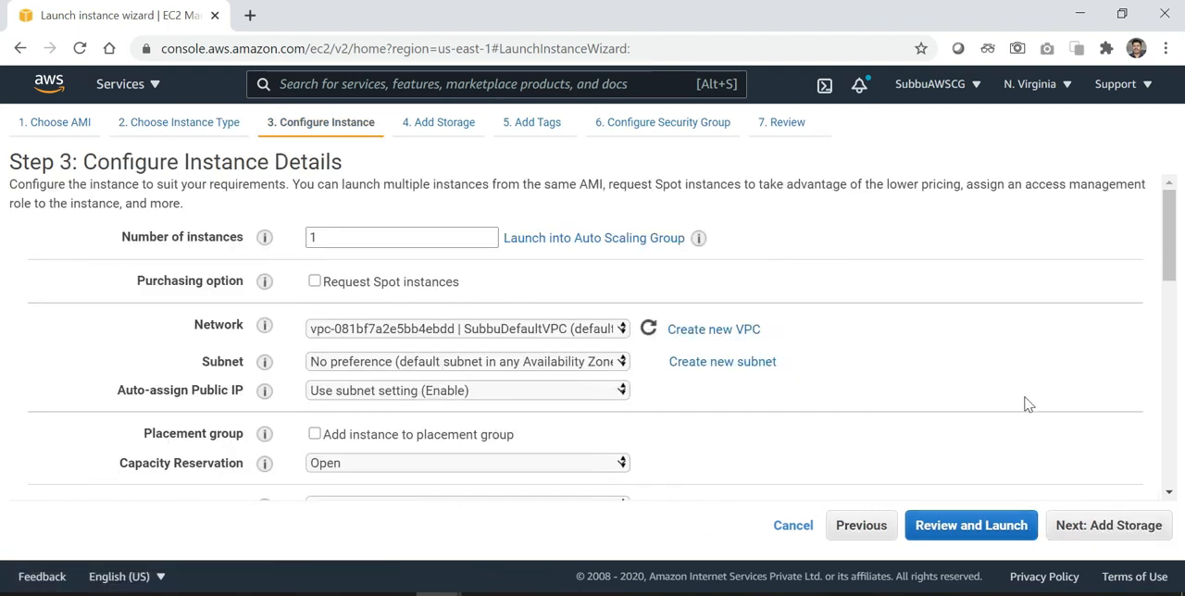
Review the instance details, keep all the defaults and continue to the storage settings
scroll(1027, 404, down, 1)
scroll(1028, 404, down, 1)
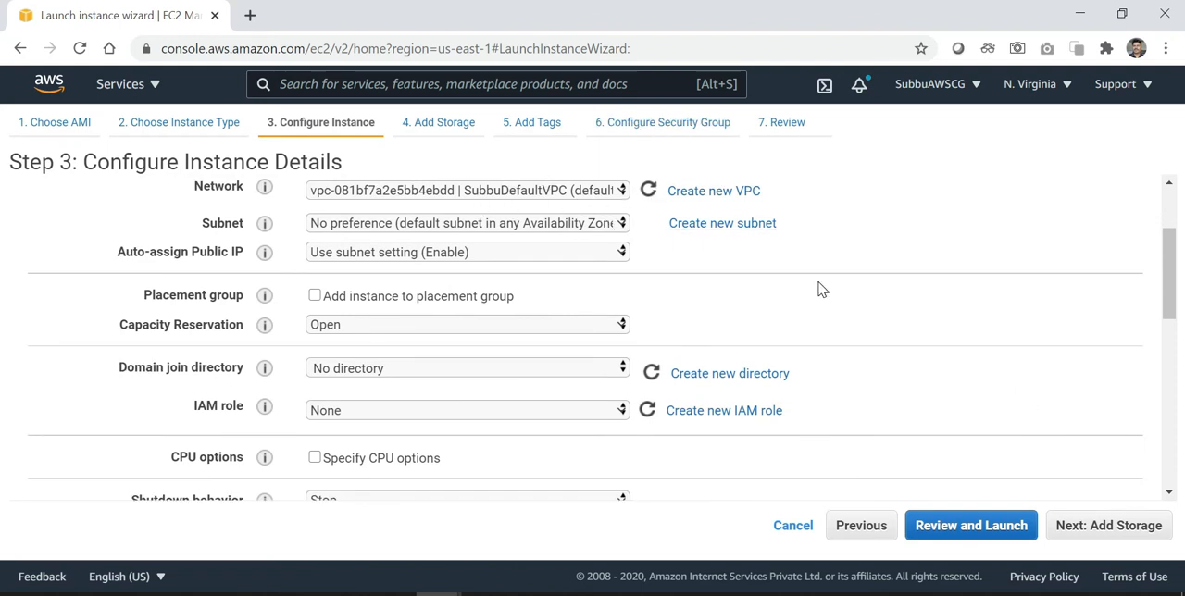
scroll(818, 289, down, 1)
scroll(818, 290, down, 3)
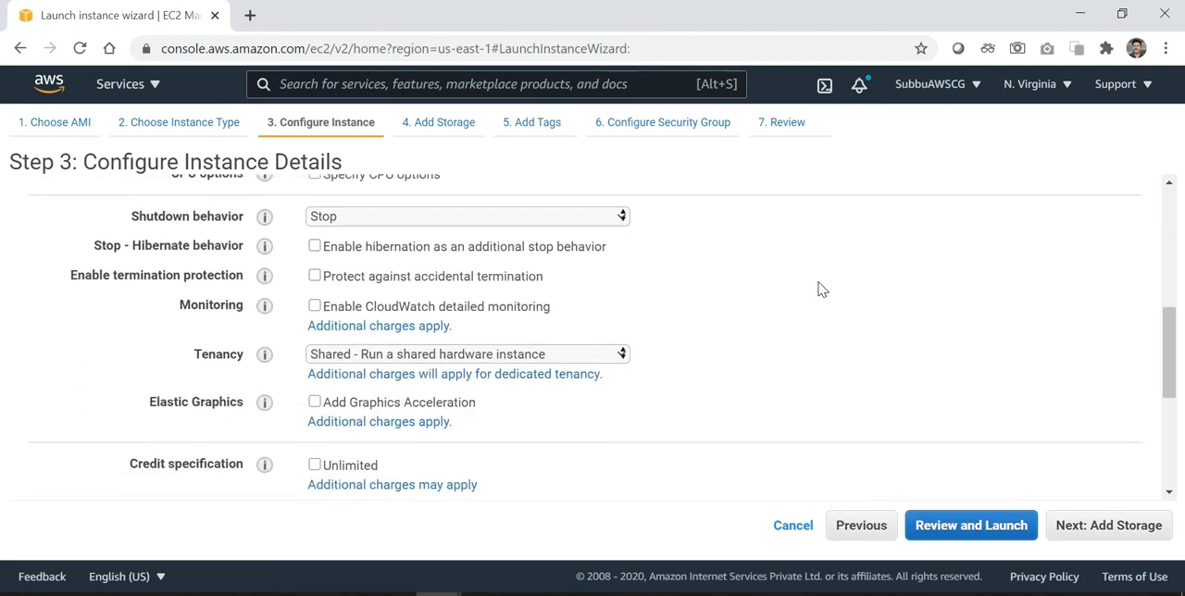
scroll(818, 289, down, 4)
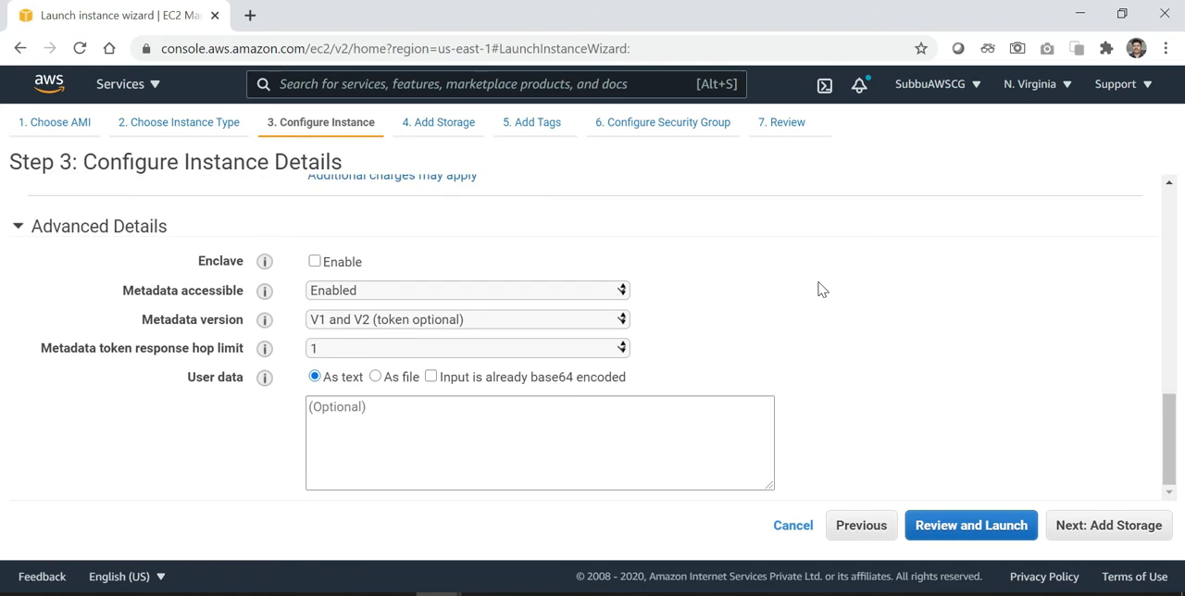
click(1108, 526)
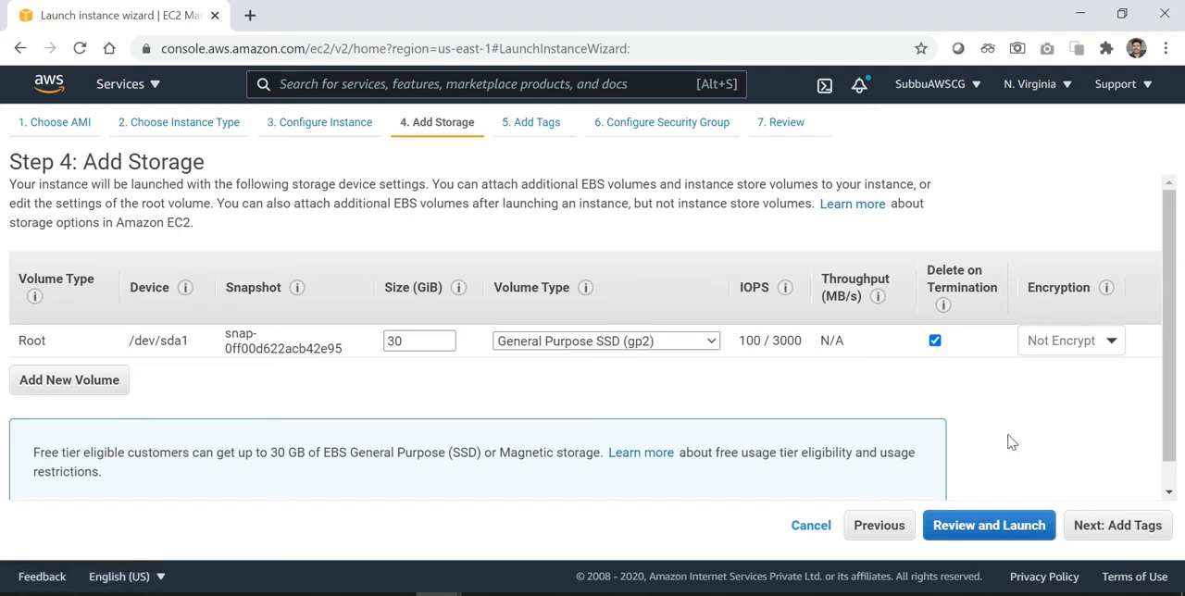
Accept the default 30 GiB root volume and continue without tags to the security group configuration
scroll(1009, 442, down, 1)
scroll(1009, 443, up, 1)
click(1138, 538)
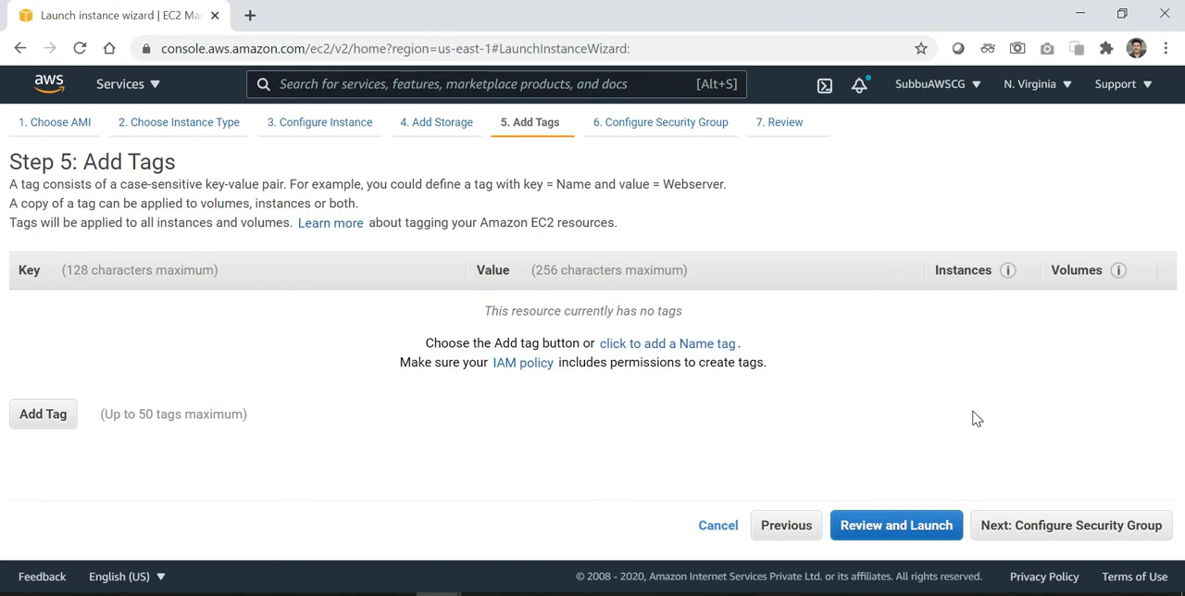
click(1074, 528)
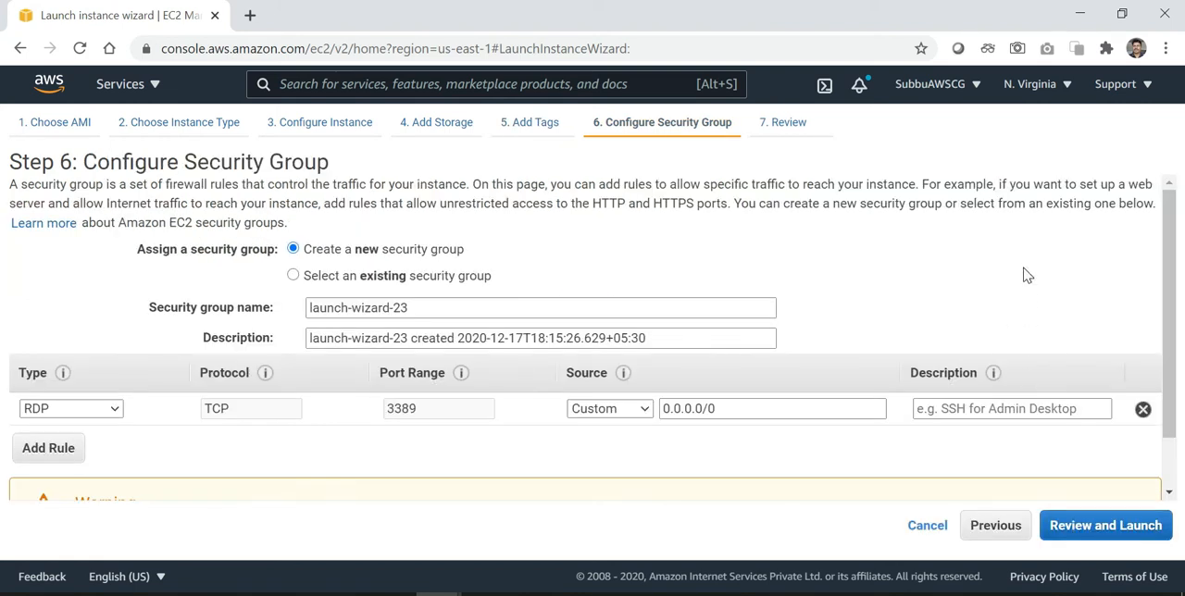
Keep the new security group with its default RDP rule on port 3389 and proceed to the launch review
scroll(1028, 274, down, 1)
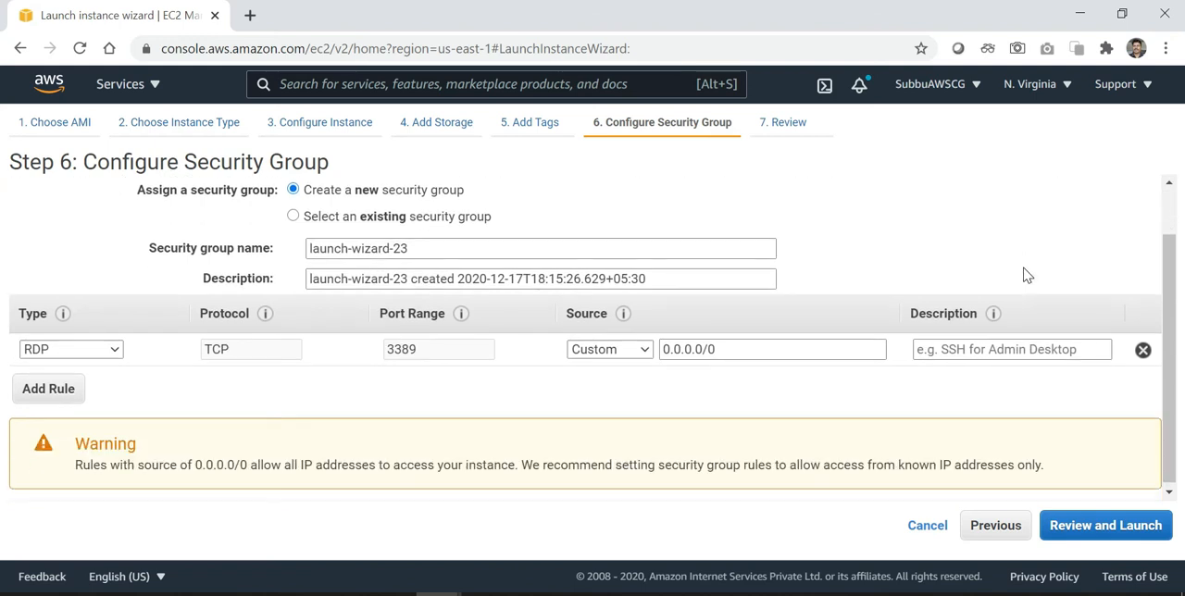
scroll(1027, 275, up, 1)
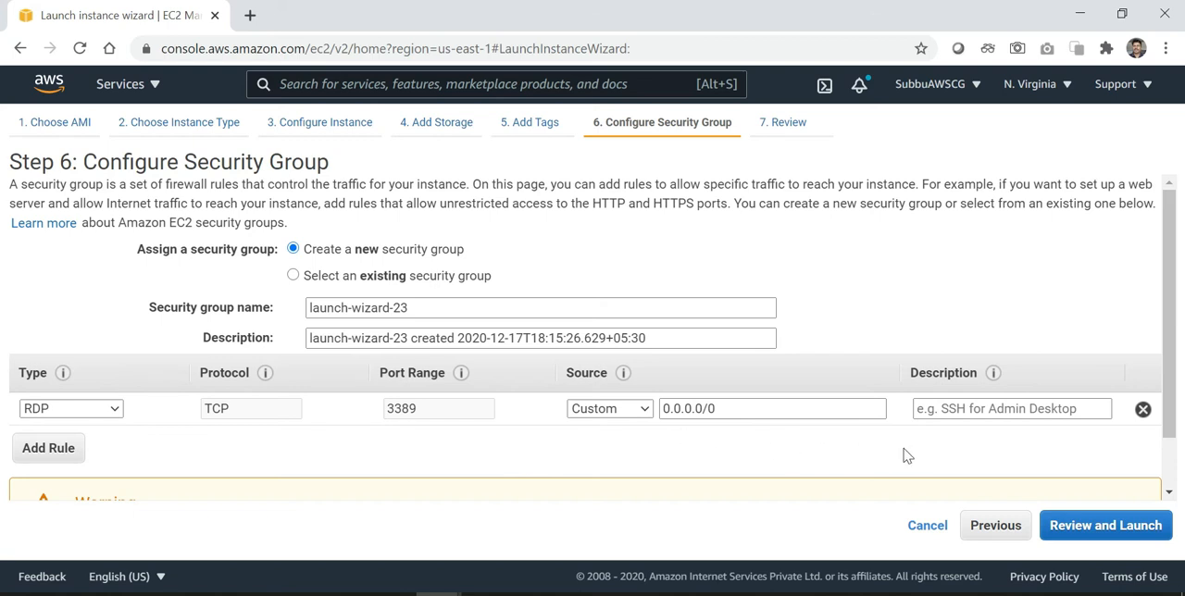
click(1113, 534)
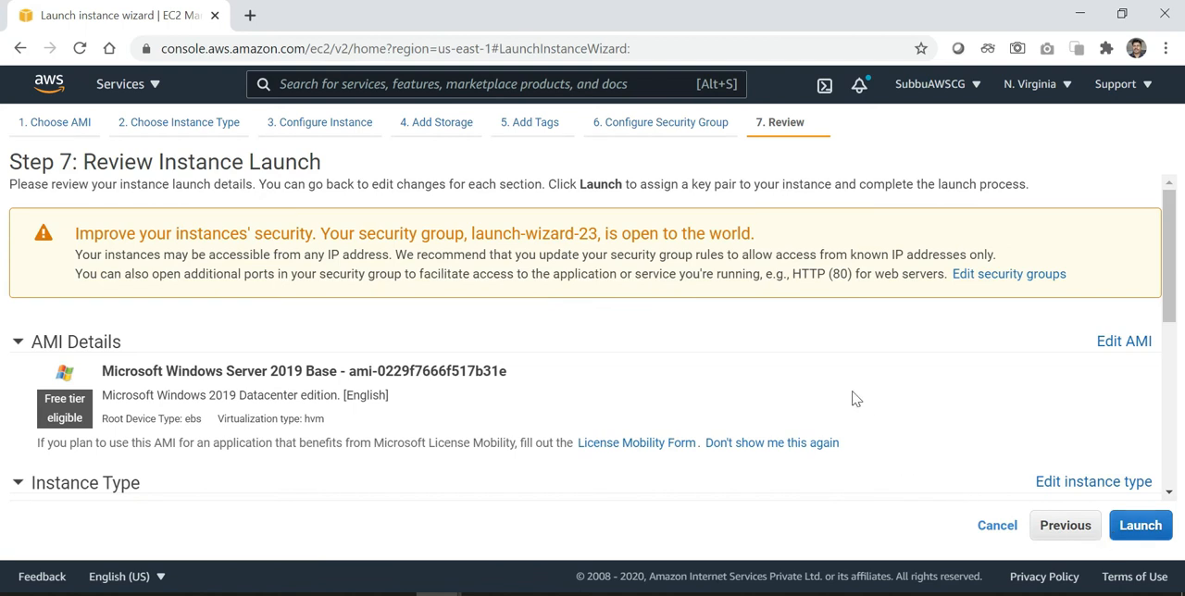
Examine the AMI, instance type and security group settings in the launch review
scroll(853, 396, down, 1)
scroll(852, 396, up, 1)
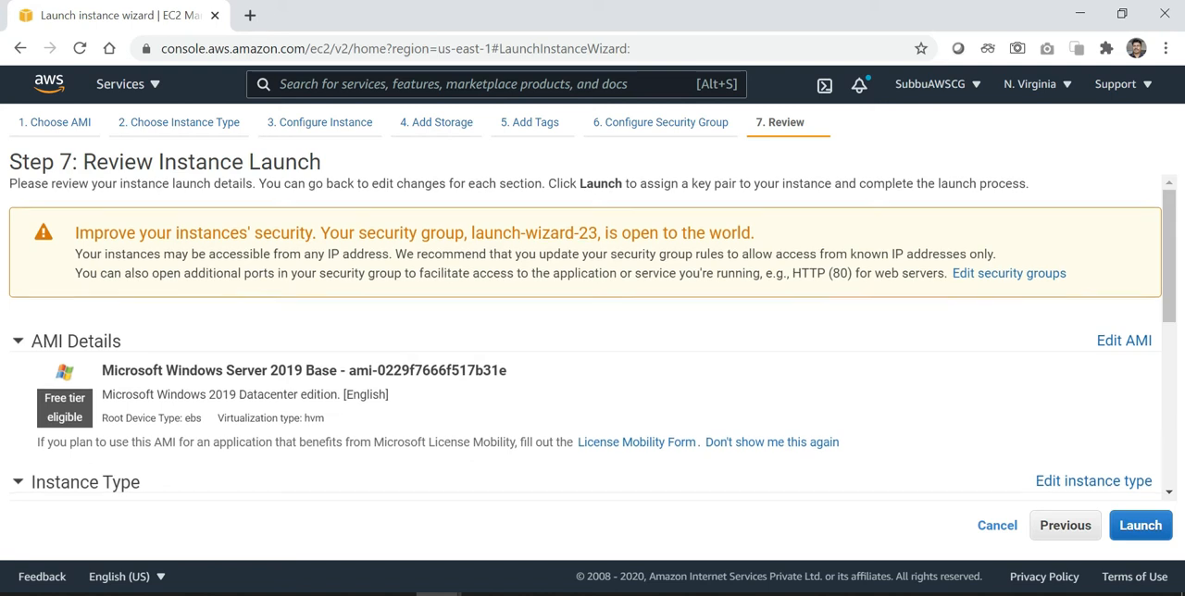
scroll(637, 268, down, 1)
scroll(637, 268, up, 1)
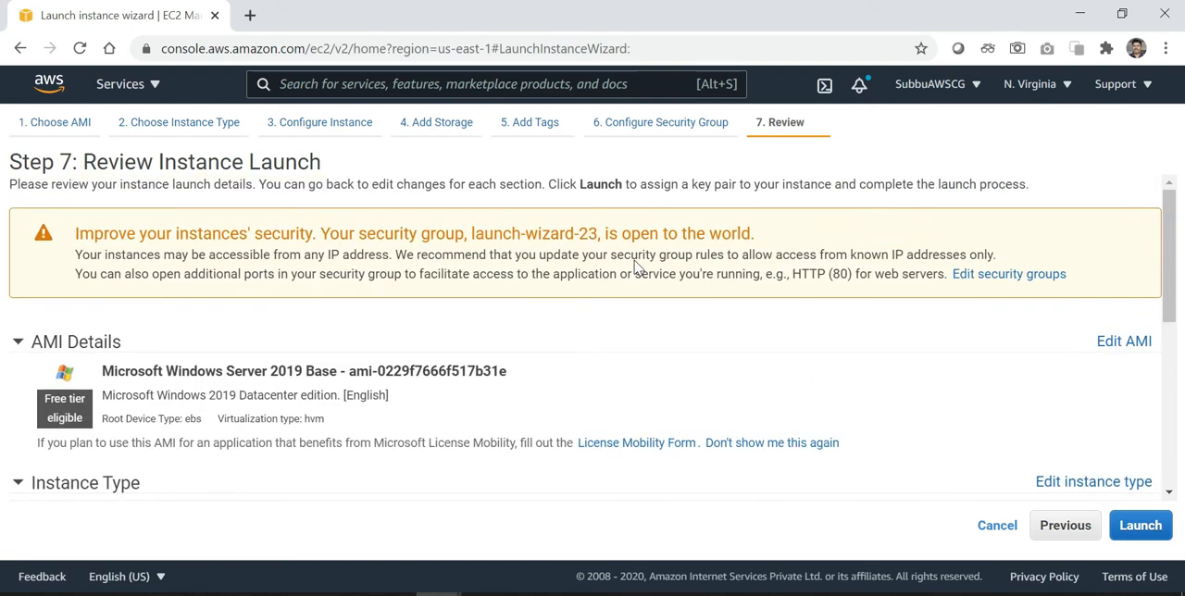
scroll(637, 268, down, 2)
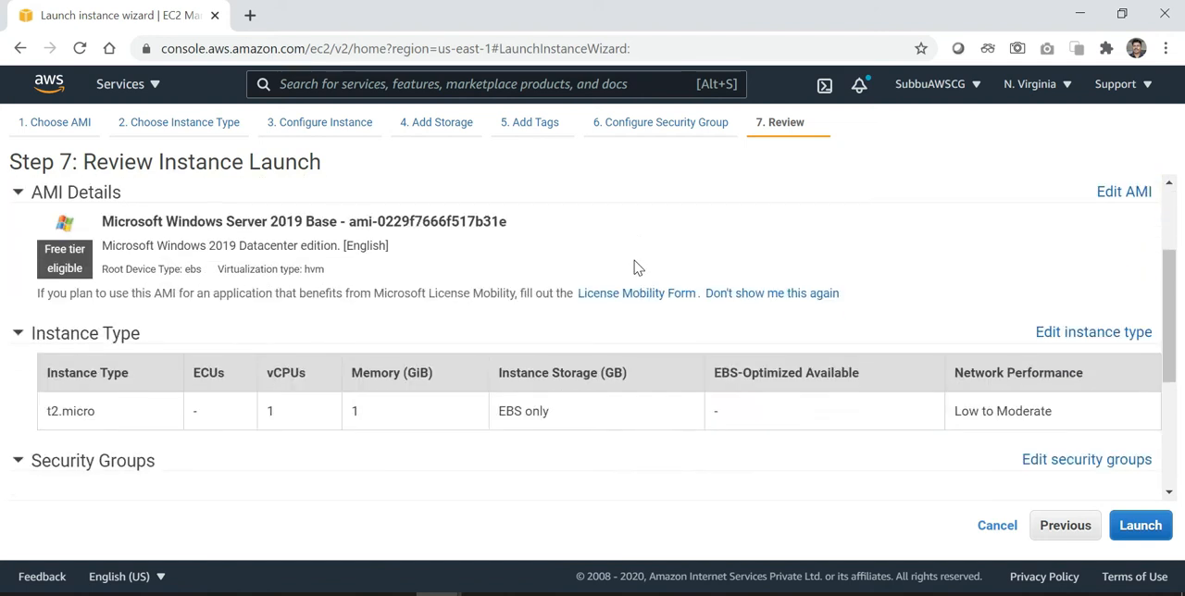
scroll(636, 268, down, 1)
scroll(635, 267, down, 2)
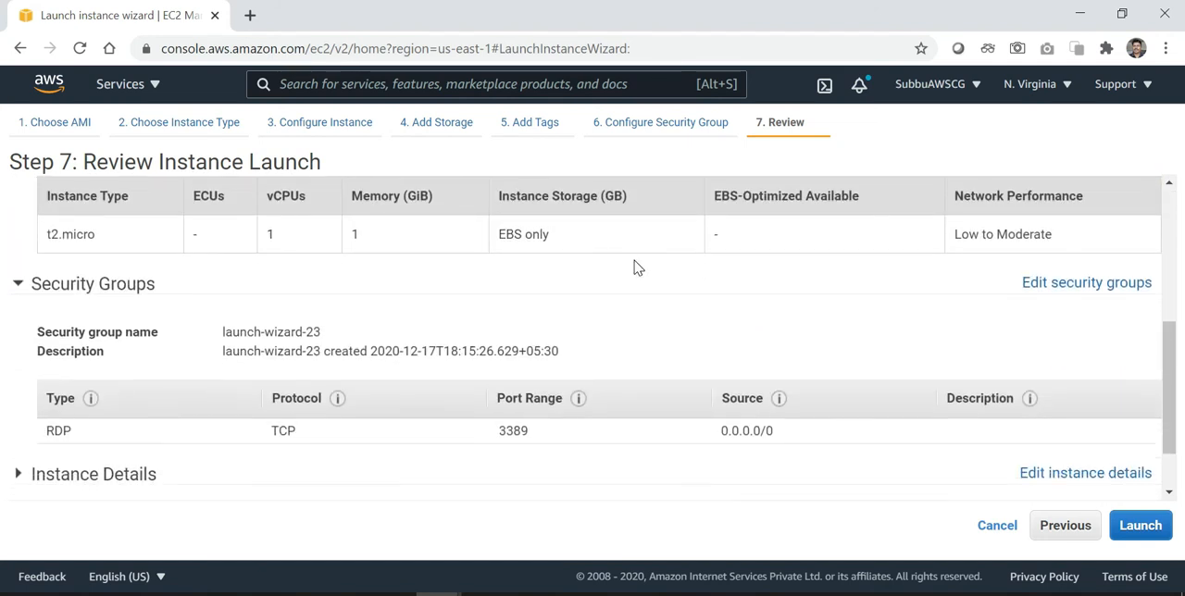
scroll(636, 267, down, 1)
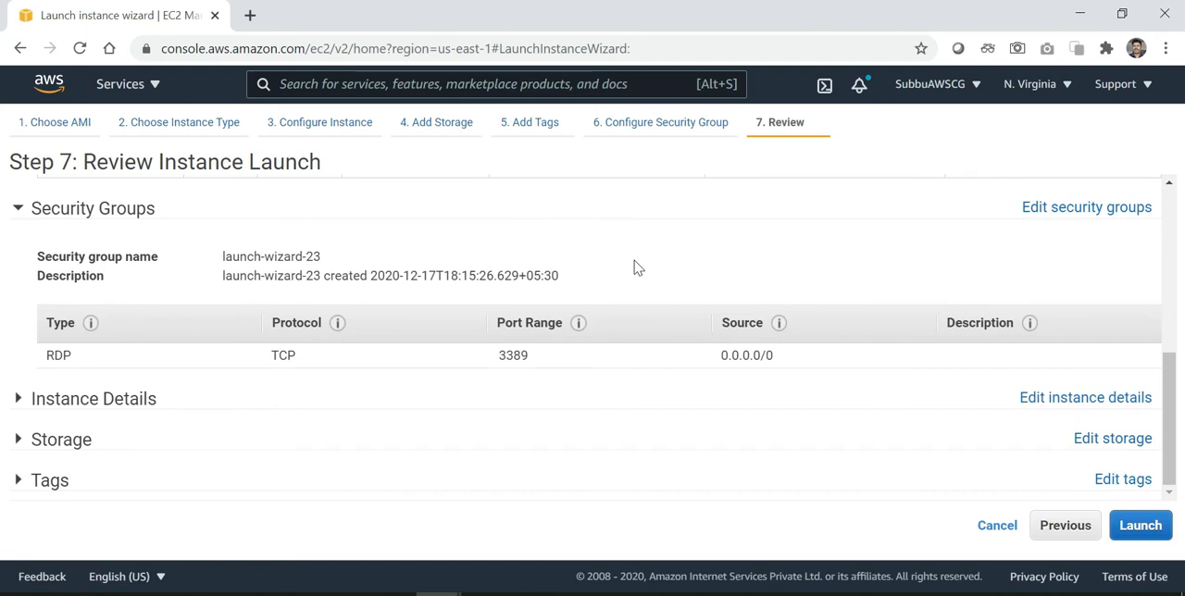
Launch the instance with the existing key pair KPAWS17Dec2020, acknowledging access to its private key file
click(1138, 526)
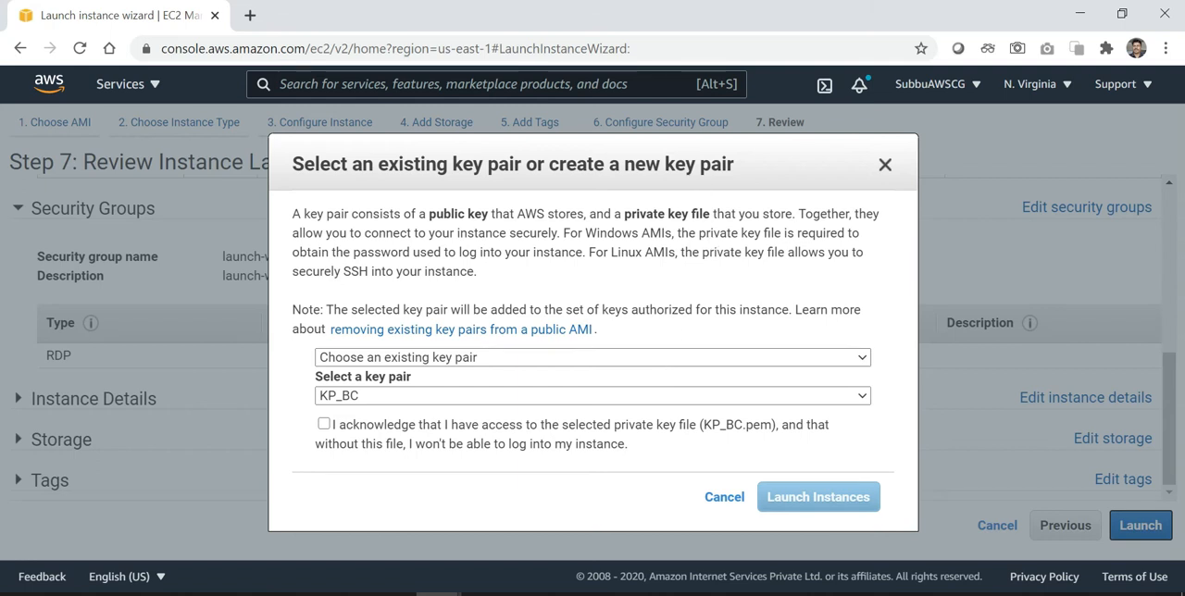
click(779, 399)
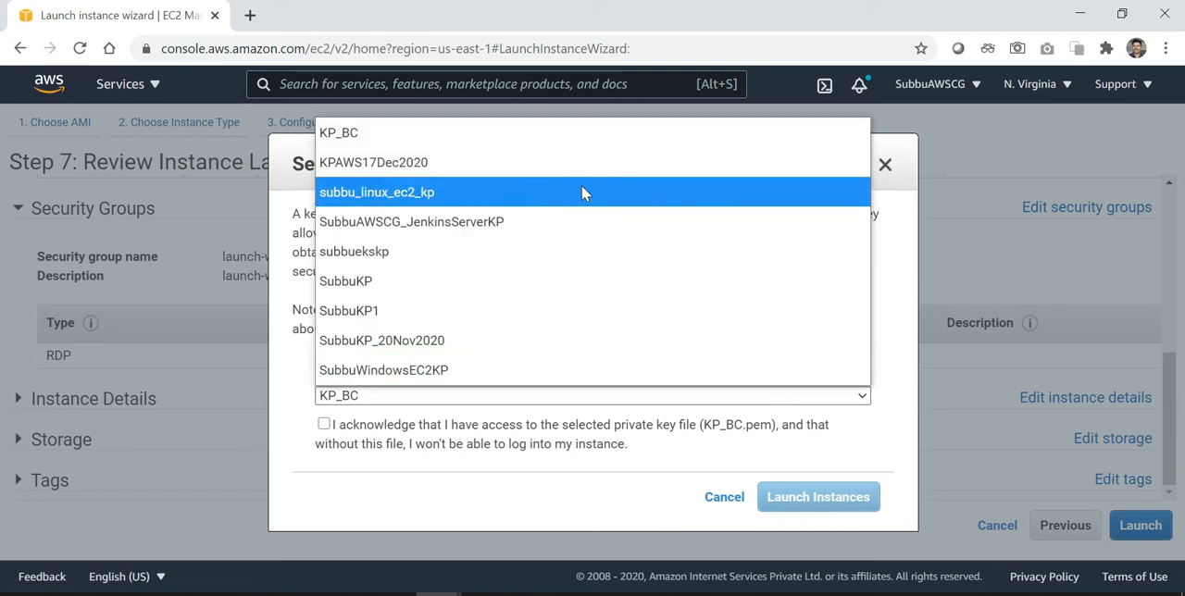
click(527, 162)
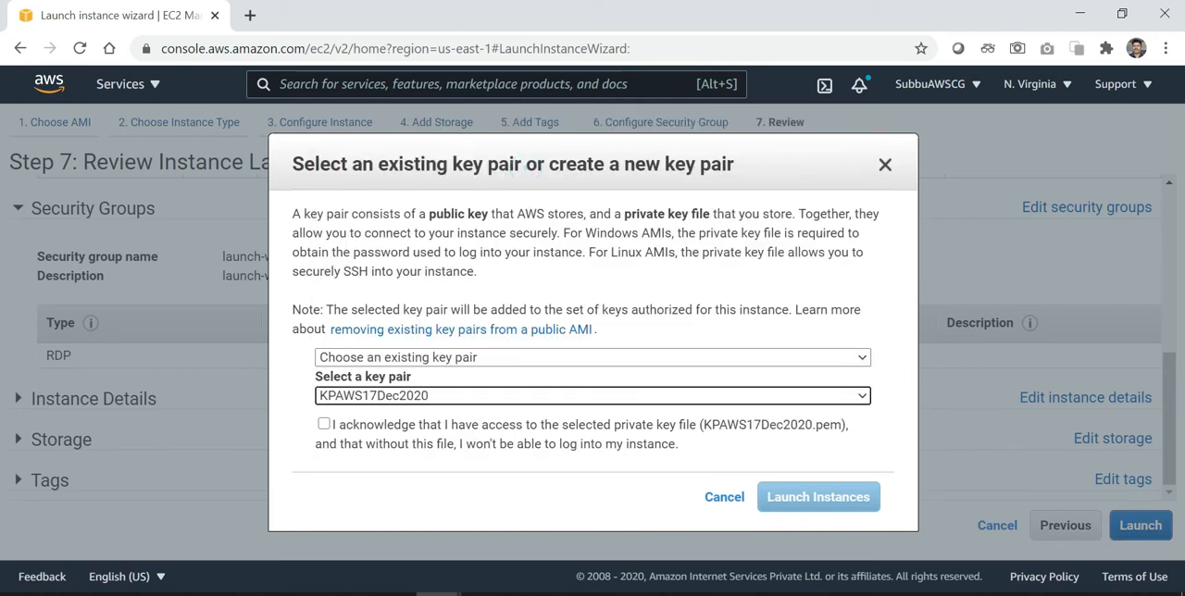
click(324, 425)
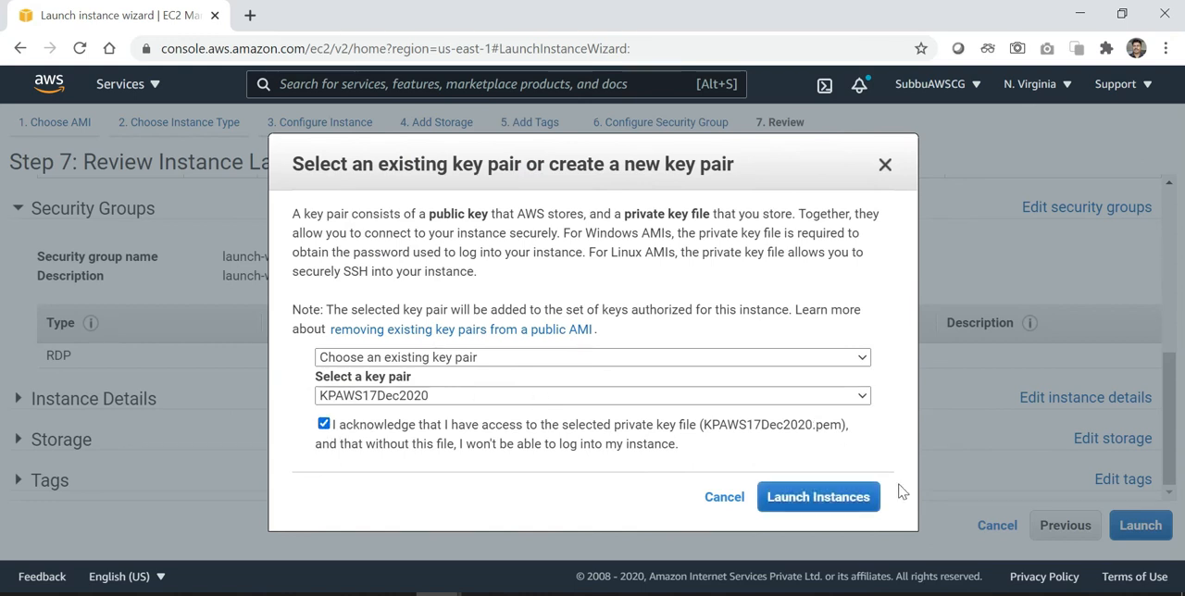
click(818, 497)
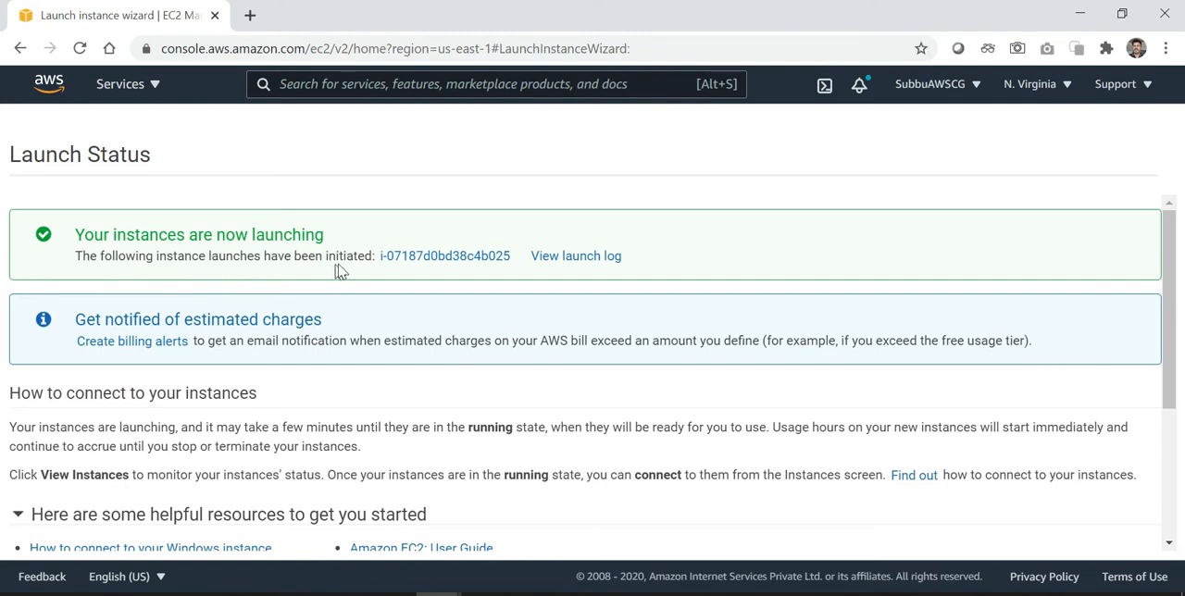
scroll(604, 423, down, 1)
scroll(603, 423, down, 3)
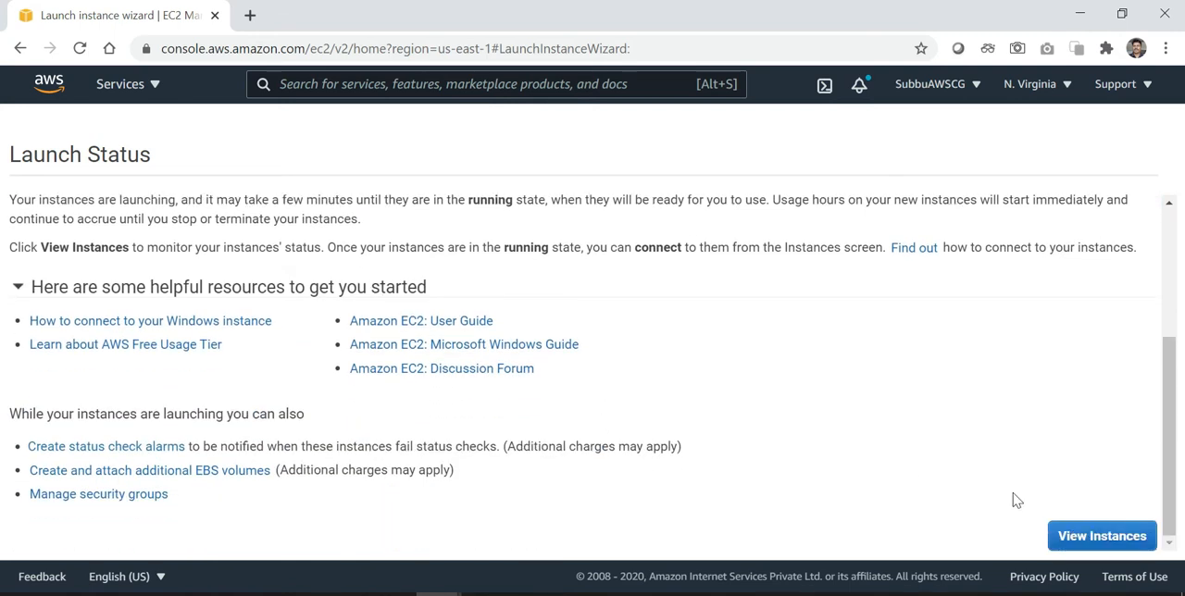
Open the instances list and keep refreshing it to monitor the newly launched instance's state and status checks
click(1100, 539)
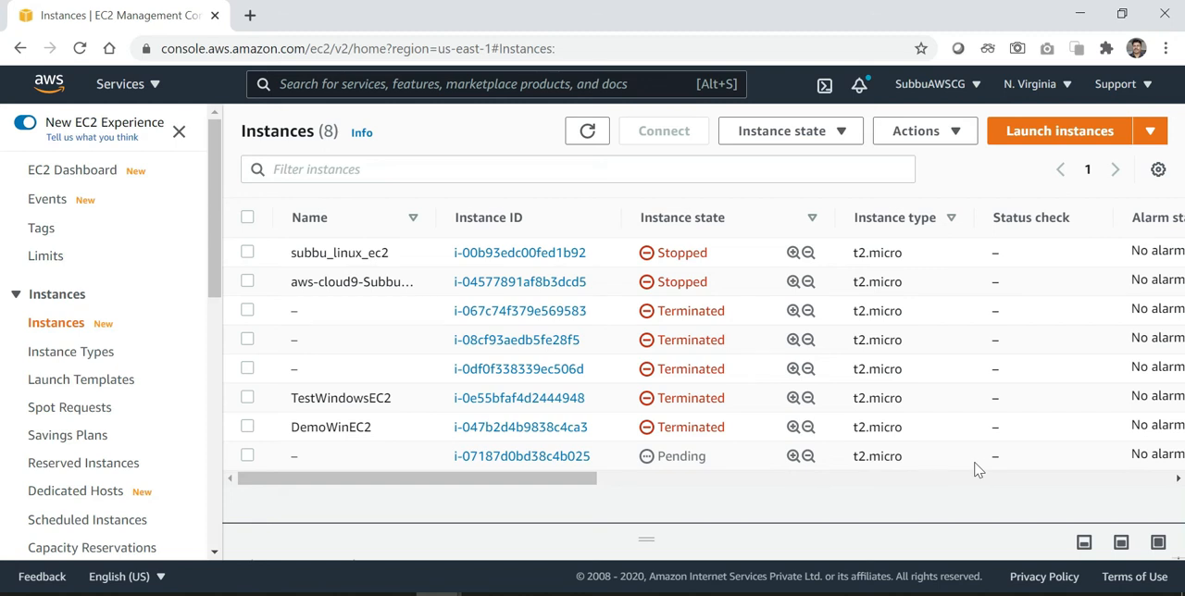
click(588, 133)
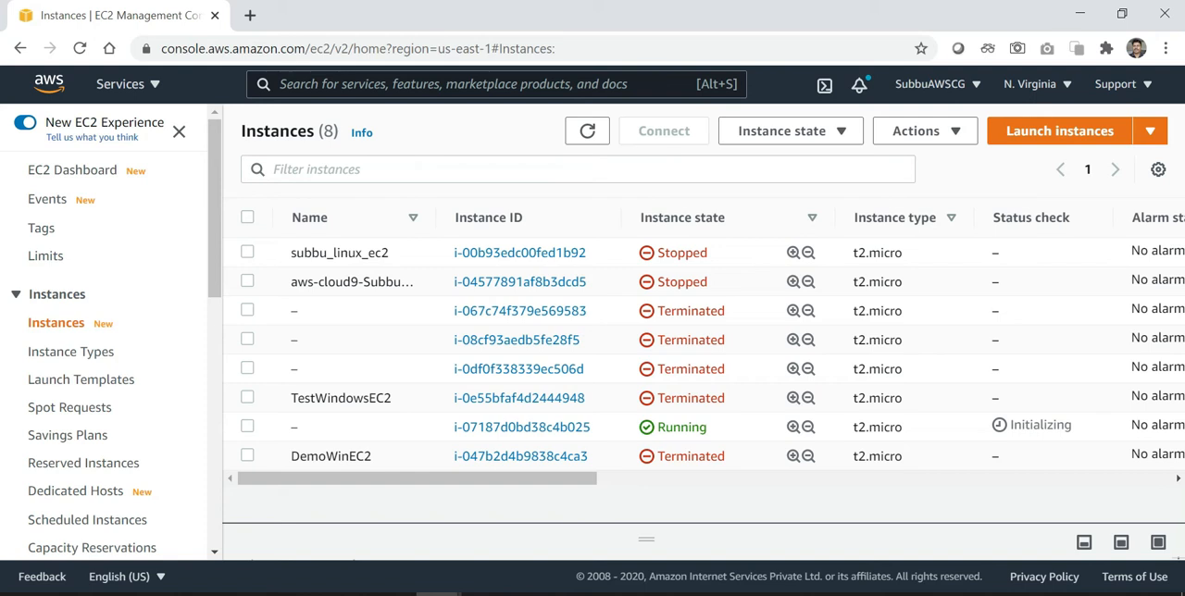
click(590, 132)
click(589, 132)
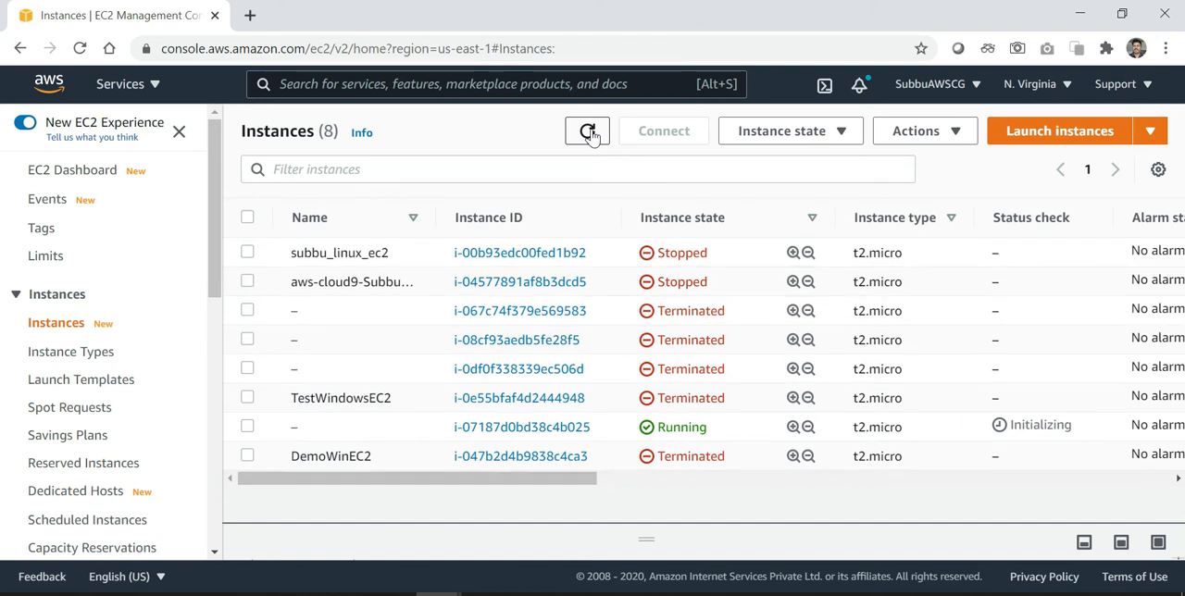
click(589, 132)
click(589, 132)
click(588, 133)
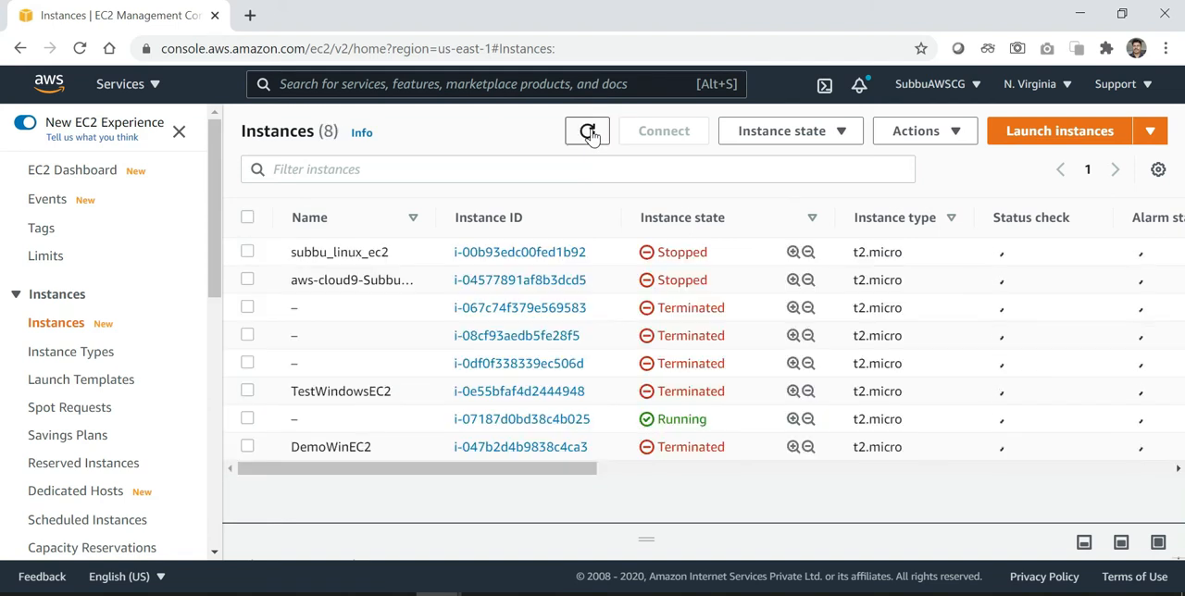
click(589, 134)
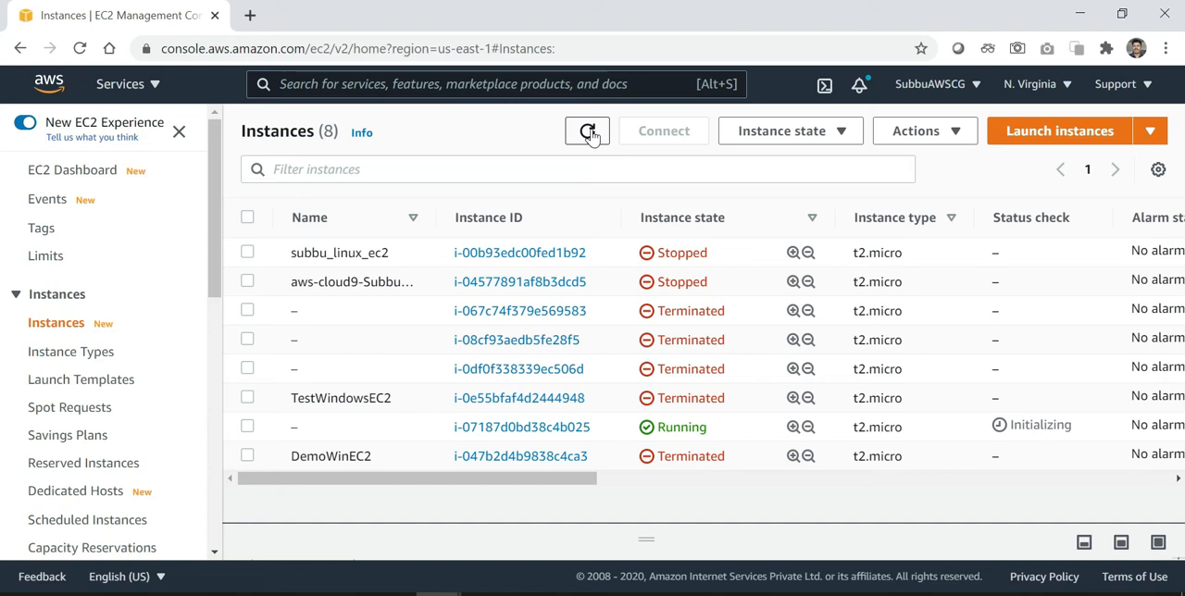
click(590, 132)
click(589, 132)
click(589, 133)
click(590, 133)
click(590, 133)
click(588, 132)
click(588, 133)
click(589, 133)
click(589, 133)
click(589, 134)
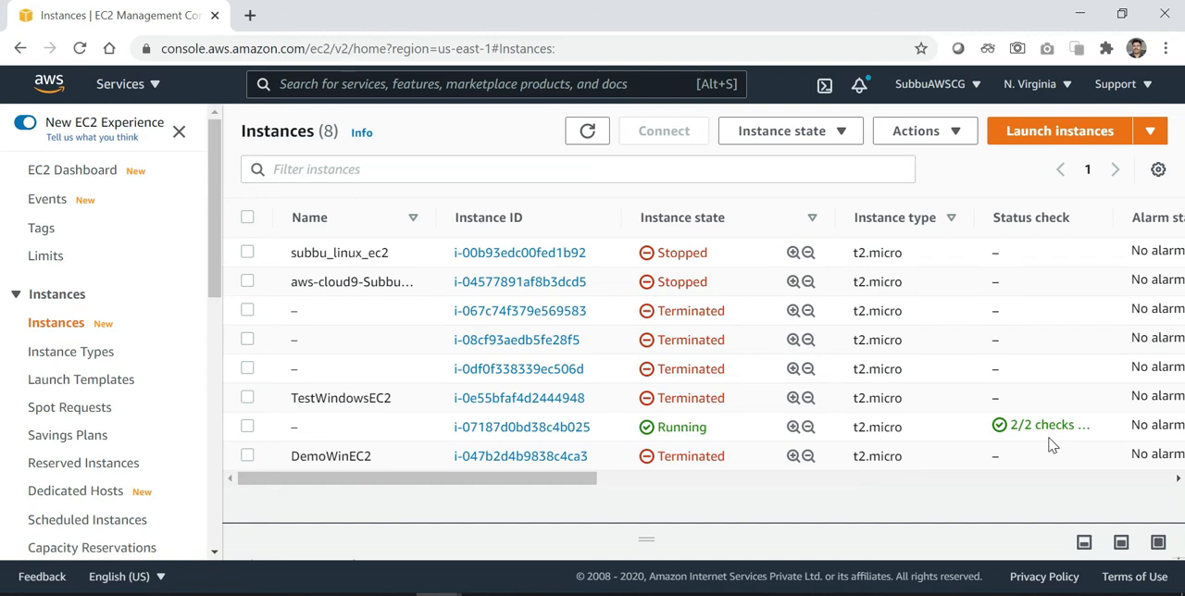
Name the running, unnamed instance Demo1WinEC2 and save the name
click(345, 429)
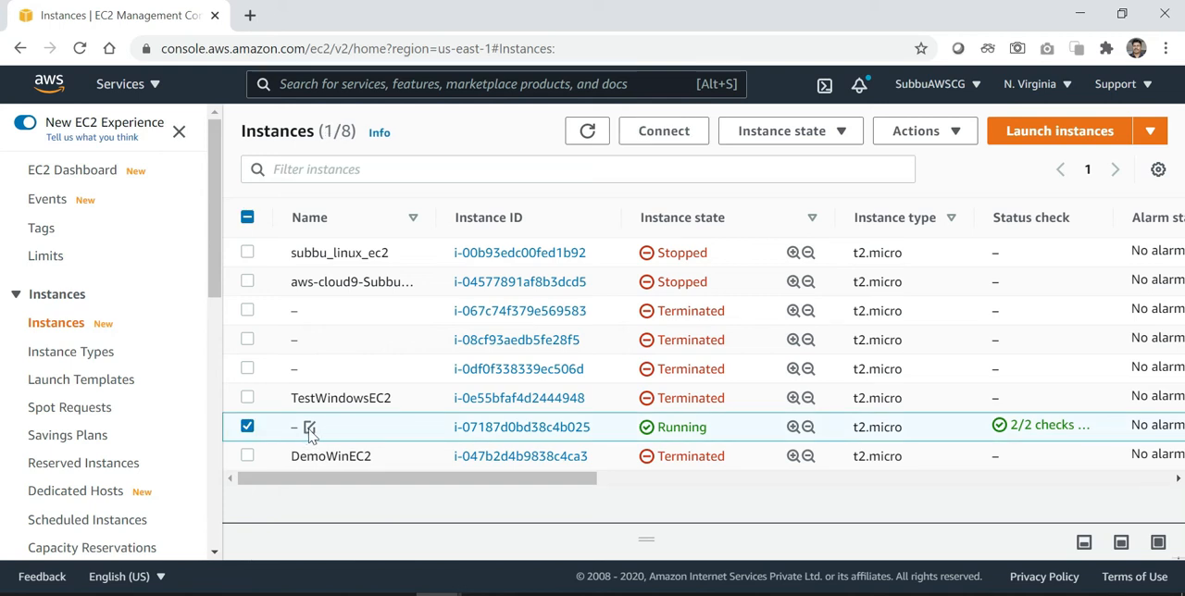
click(310, 429)
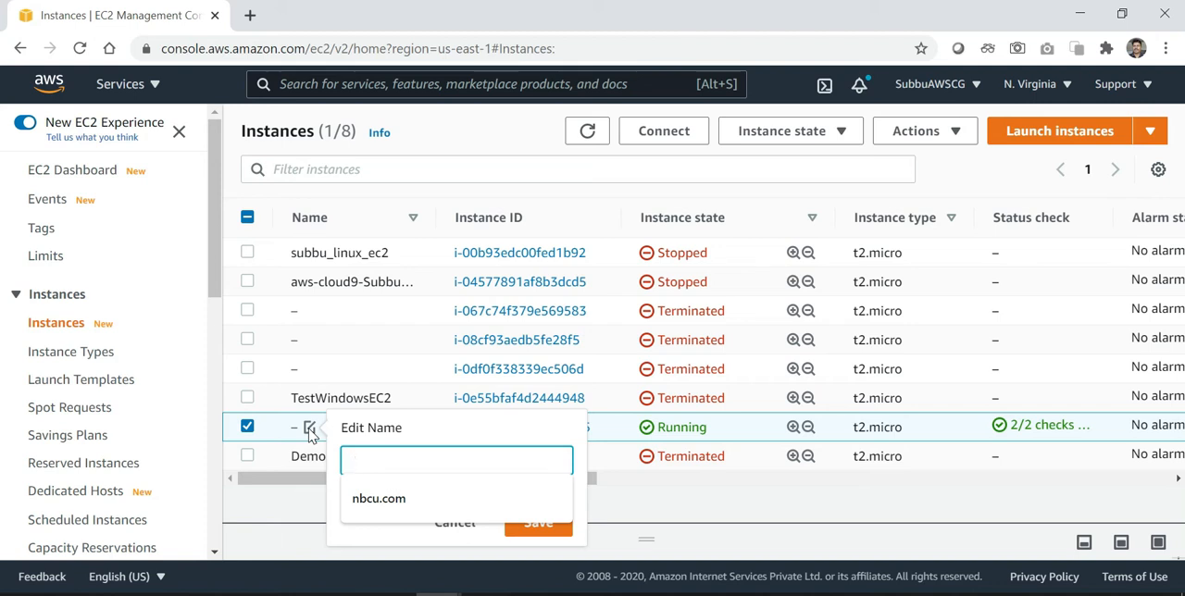
text(Demo1WinE)
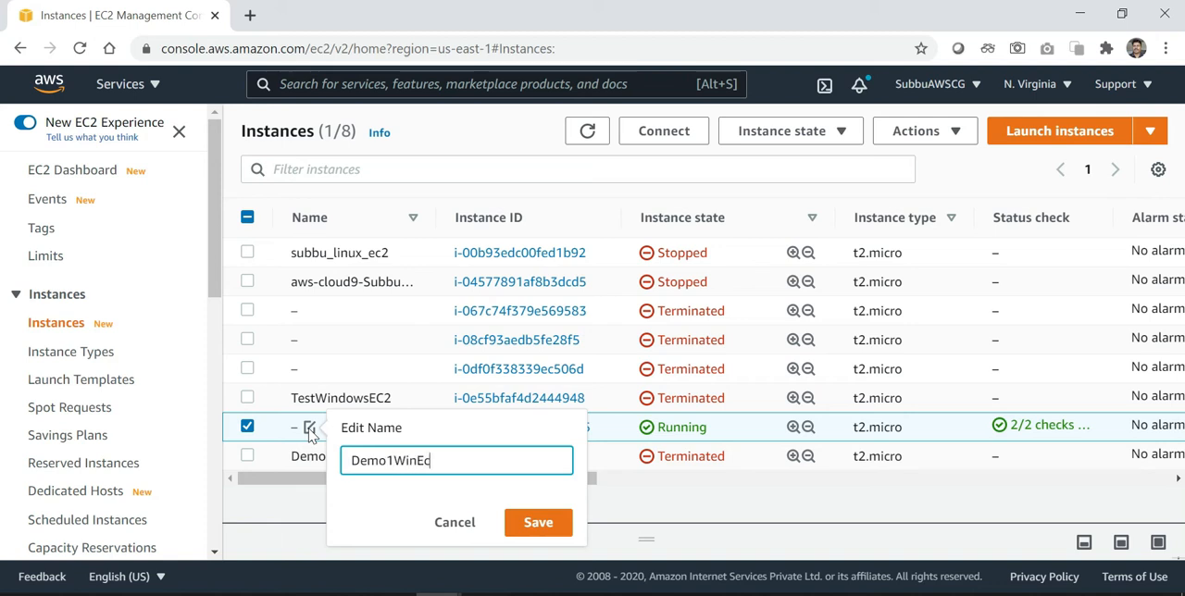
text(C2)
click(530, 525)
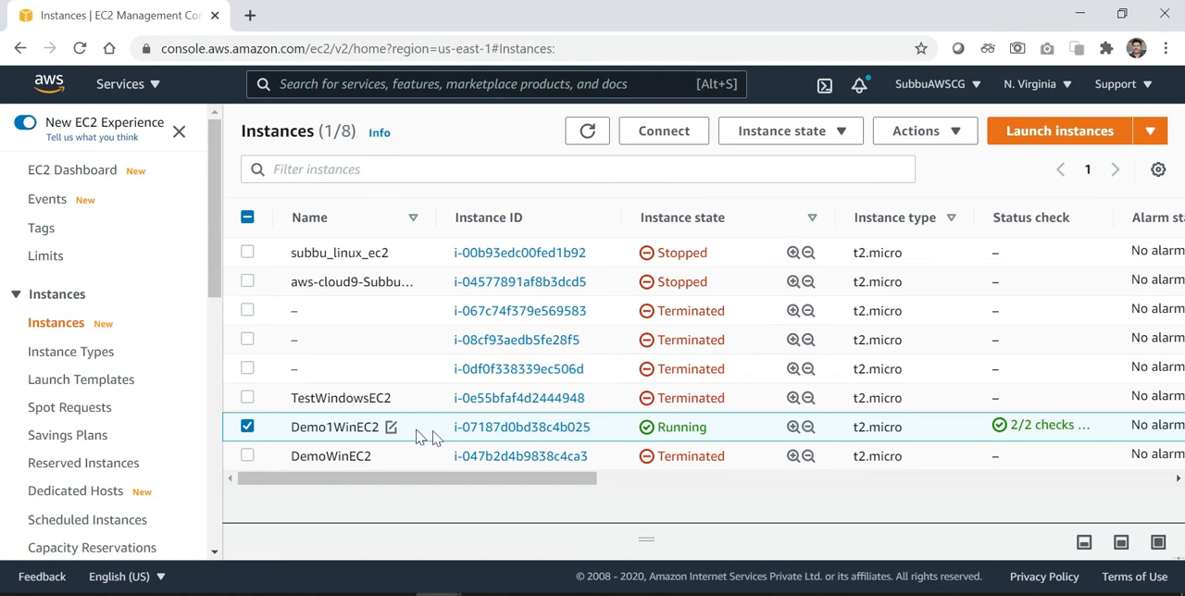
Start creating an image from the Demo1WinEC2 instance and set the image name to Demo1AMI
click(956, 136)
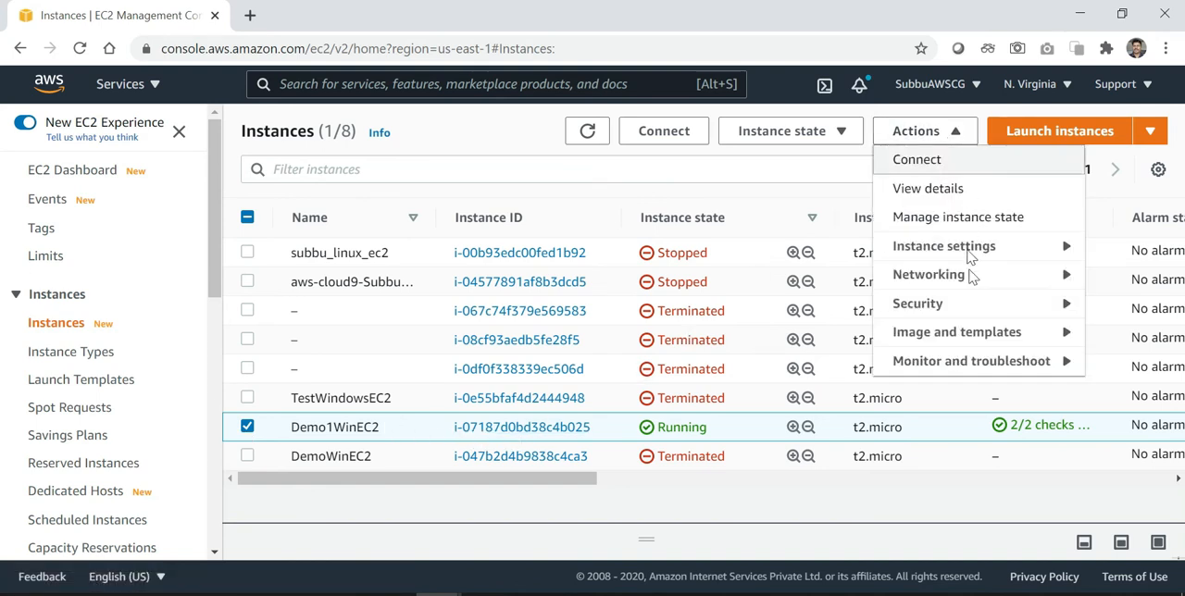
click(977, 343)
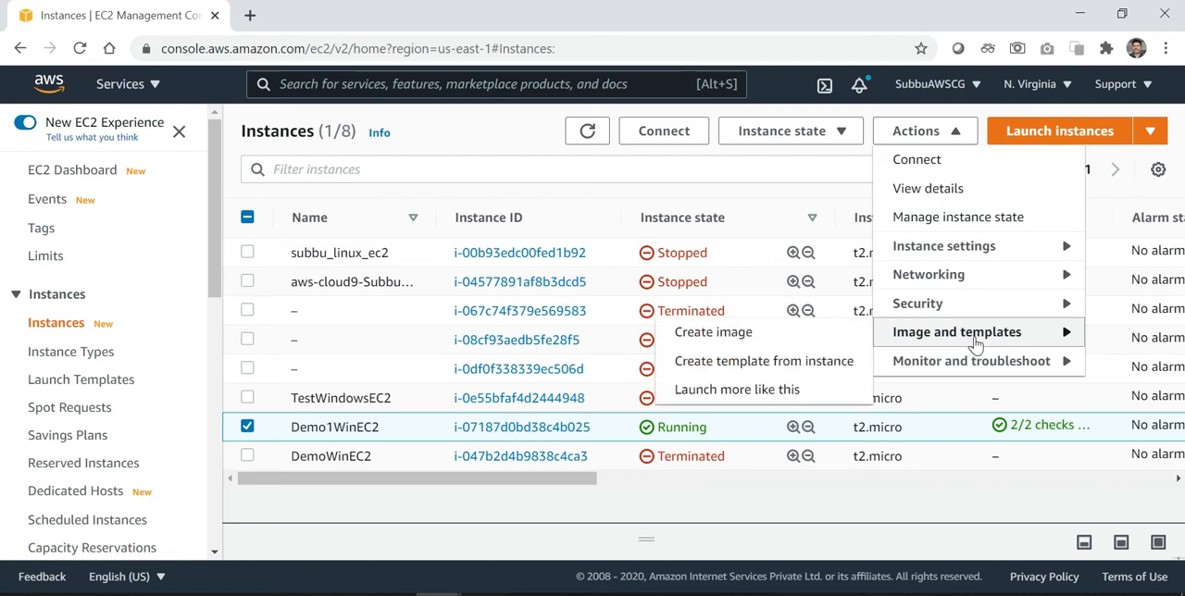
click(756, 339)
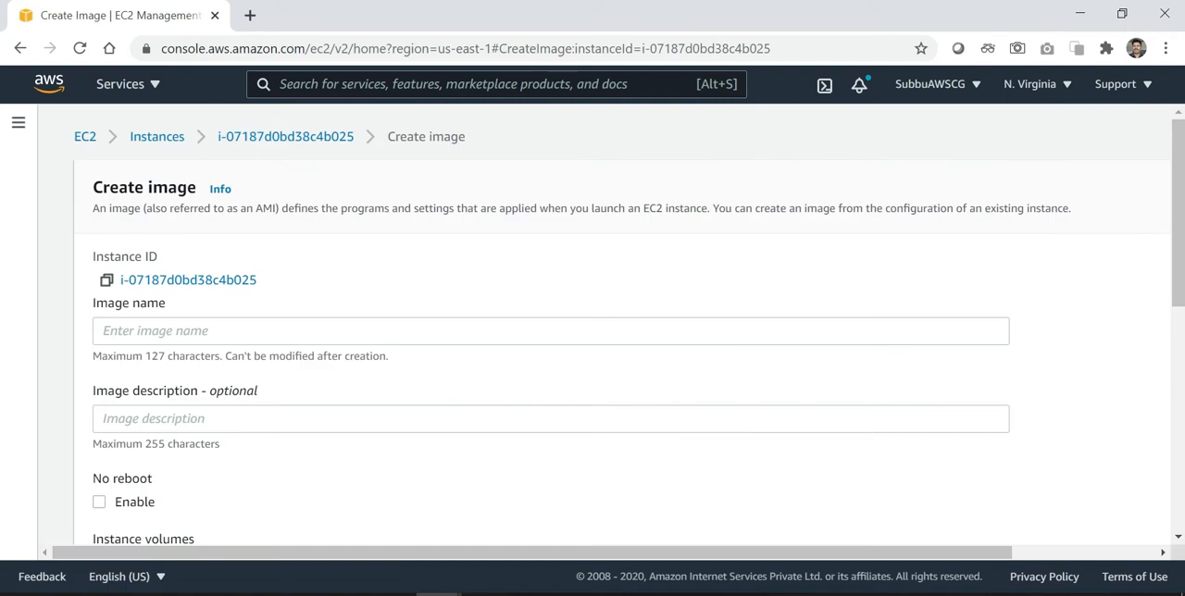
click(368, 331)
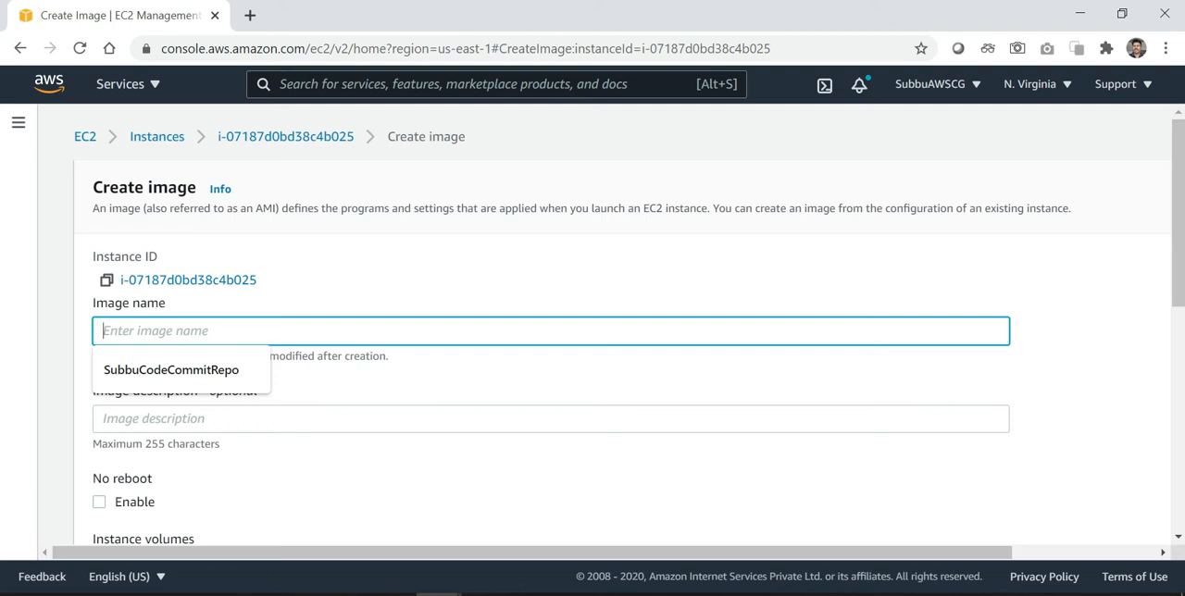
text(Demo1)
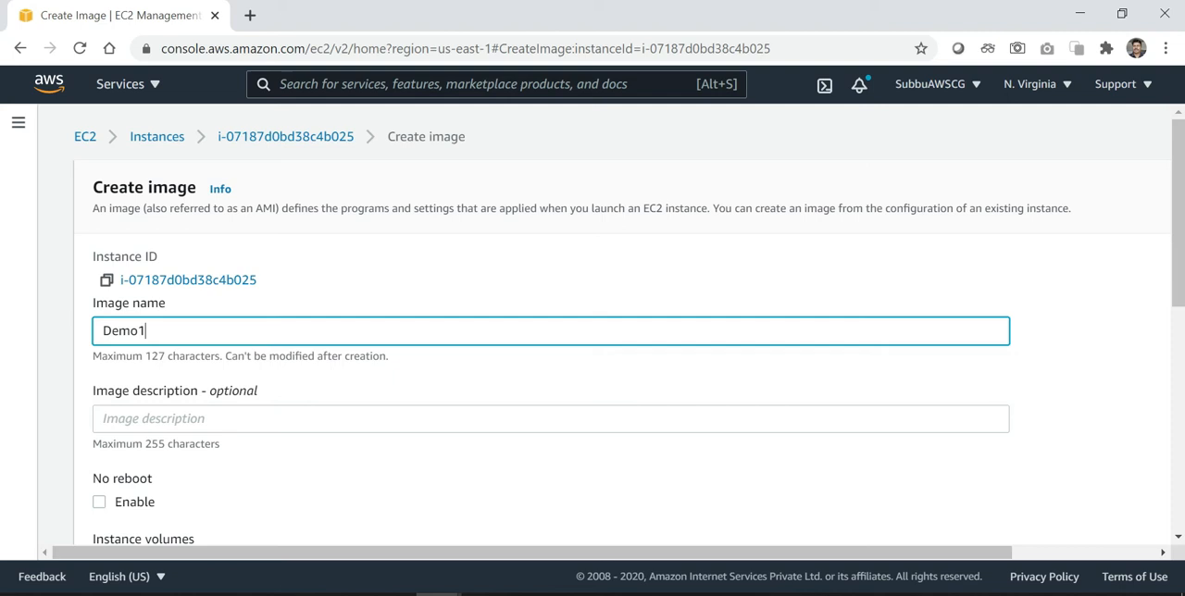
text(AMI)
Examine the image creation settings, including the description, No reboot option, instance volumes and tags
scroll(518, 373, down, 1)
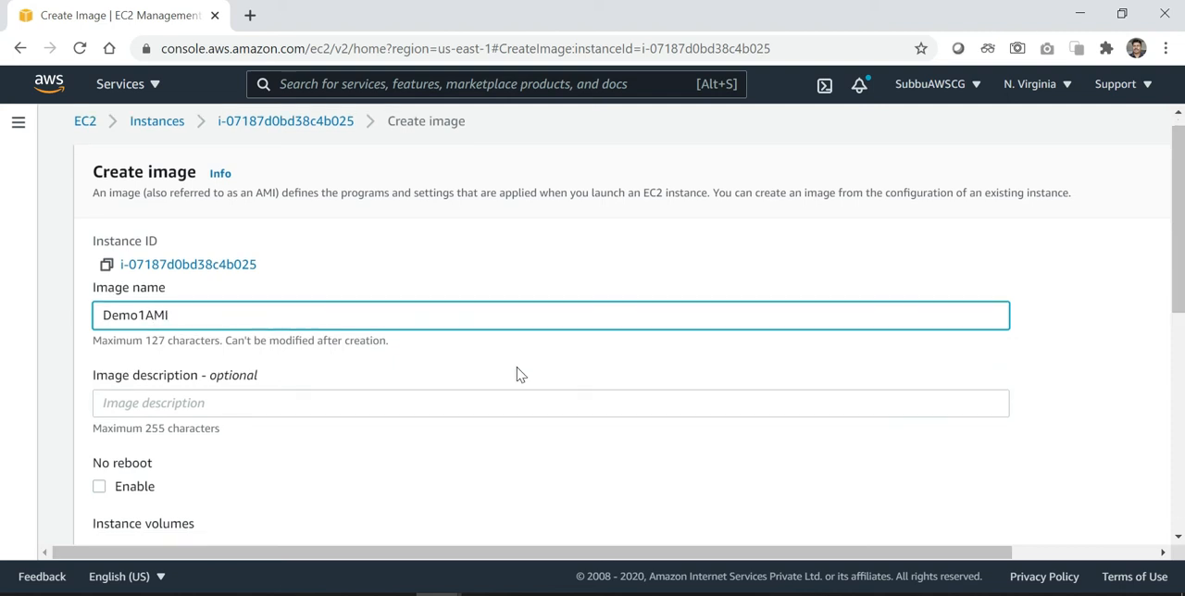
scroll(518, 373, down, 2)
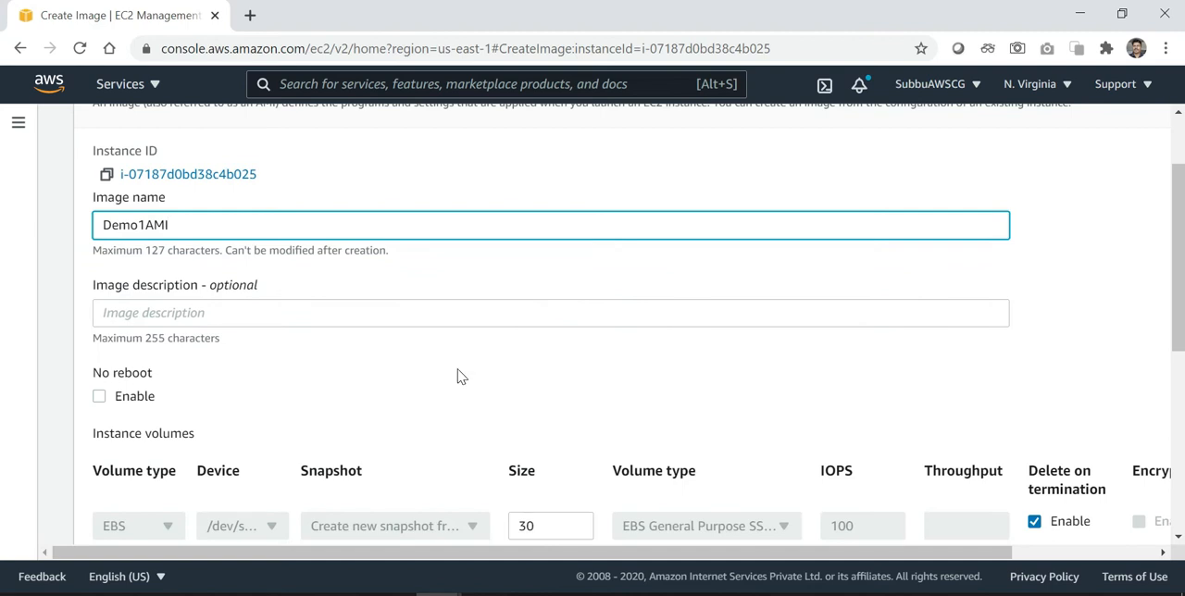
scroll(441, 336, down, 2)
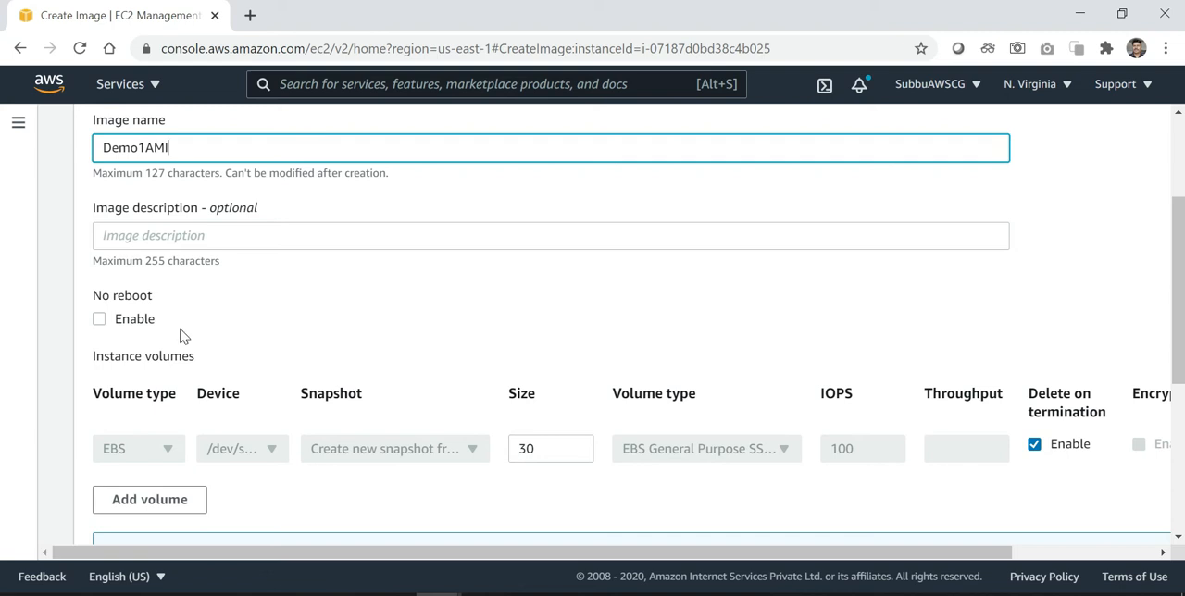
scroll(180, 335, down, 1)
scroll(181, 335, down, 1)
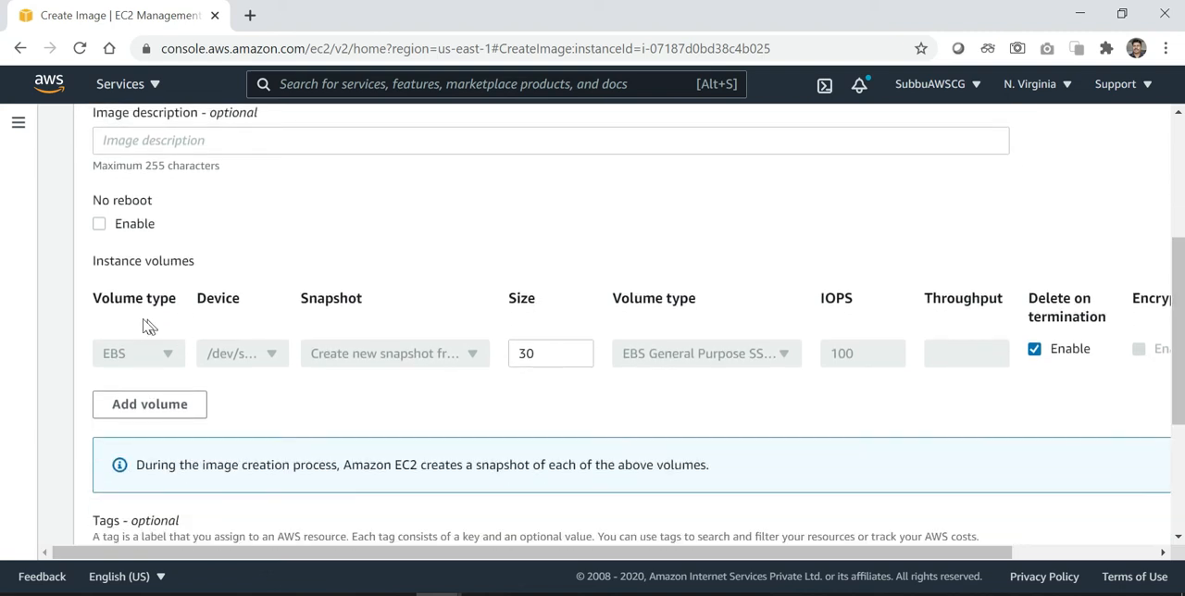
scroll(334, 393, down, 1)
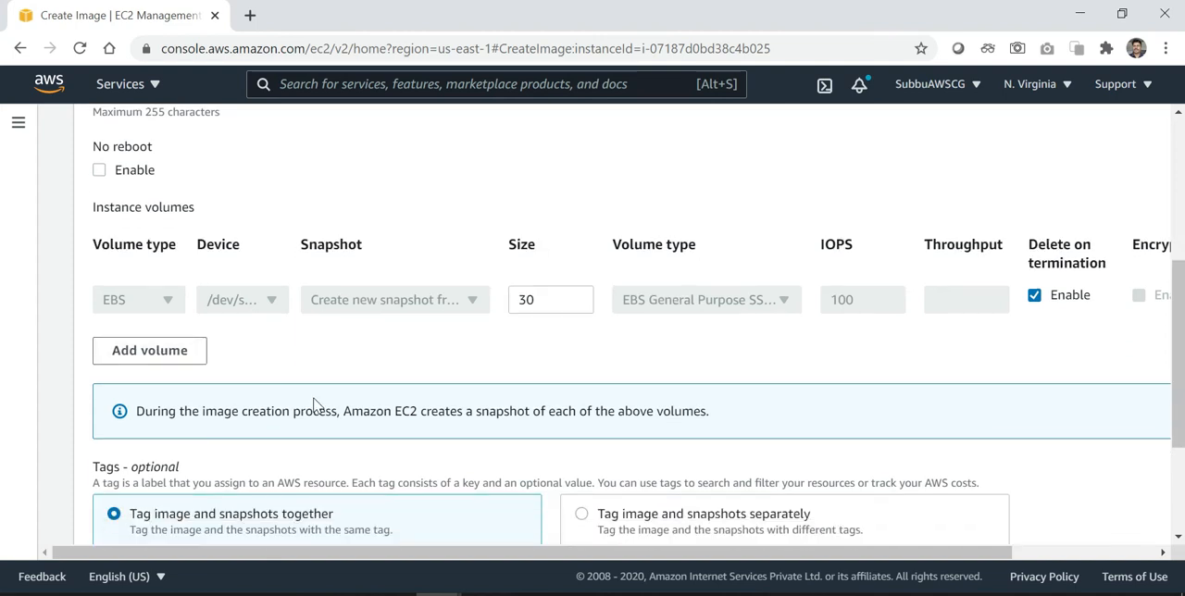
scroll(313, 405, down, 1)
scroll(313, 404, down, 1)
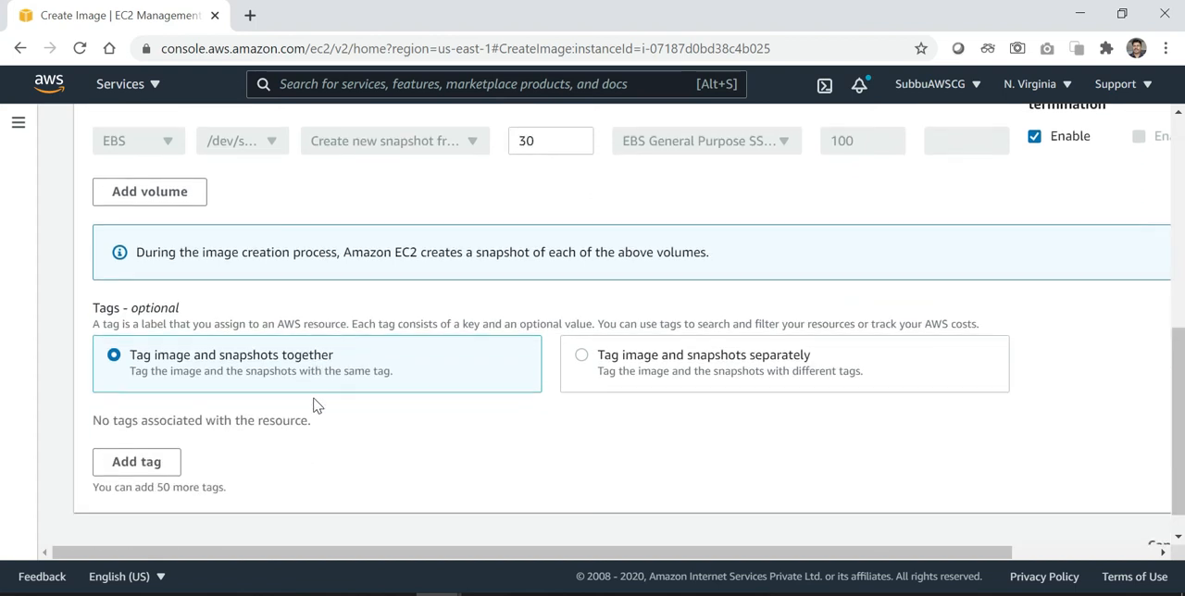
scroll(313, 405, down, 1)
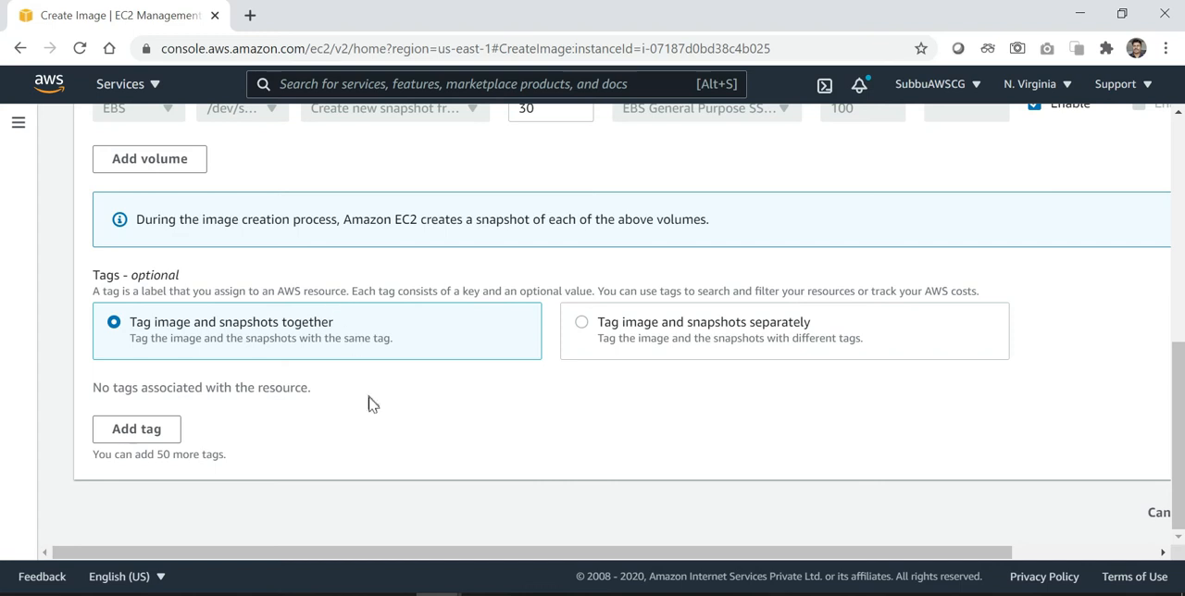
scroll(369, 405, up, 9)
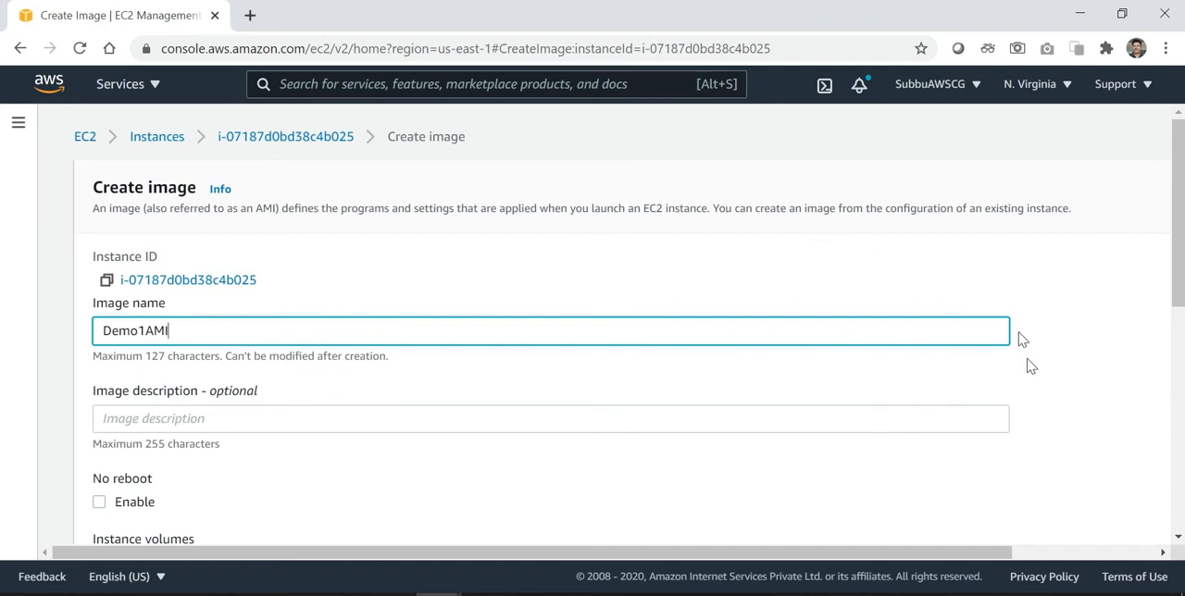
scroll(1035, 399, down, 1)
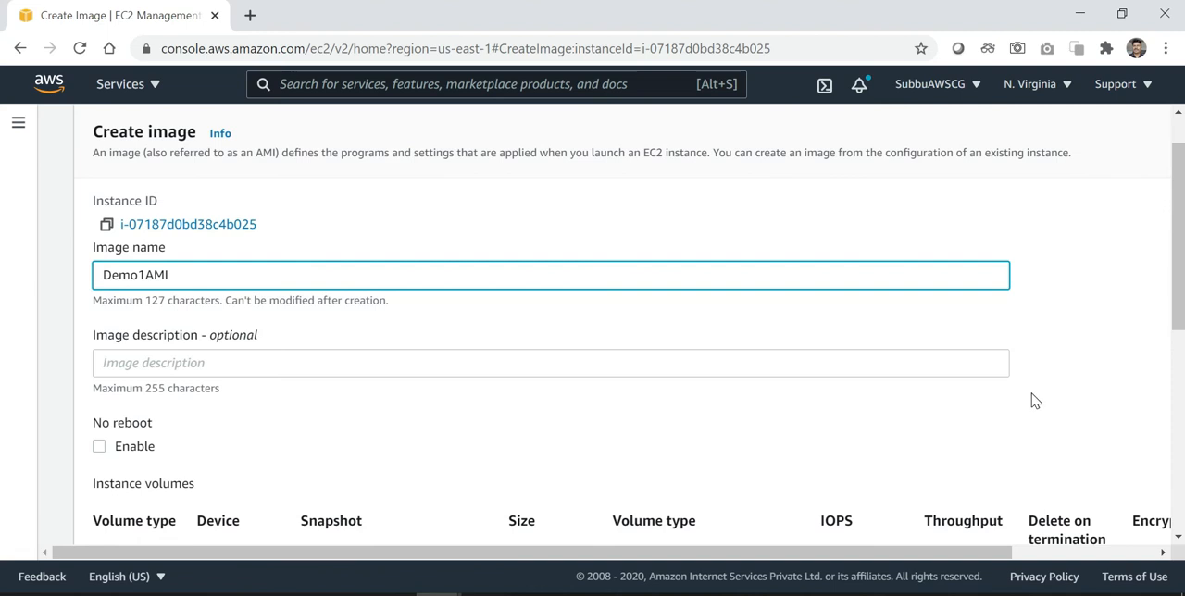
scroll(1035, 400, up, 1)
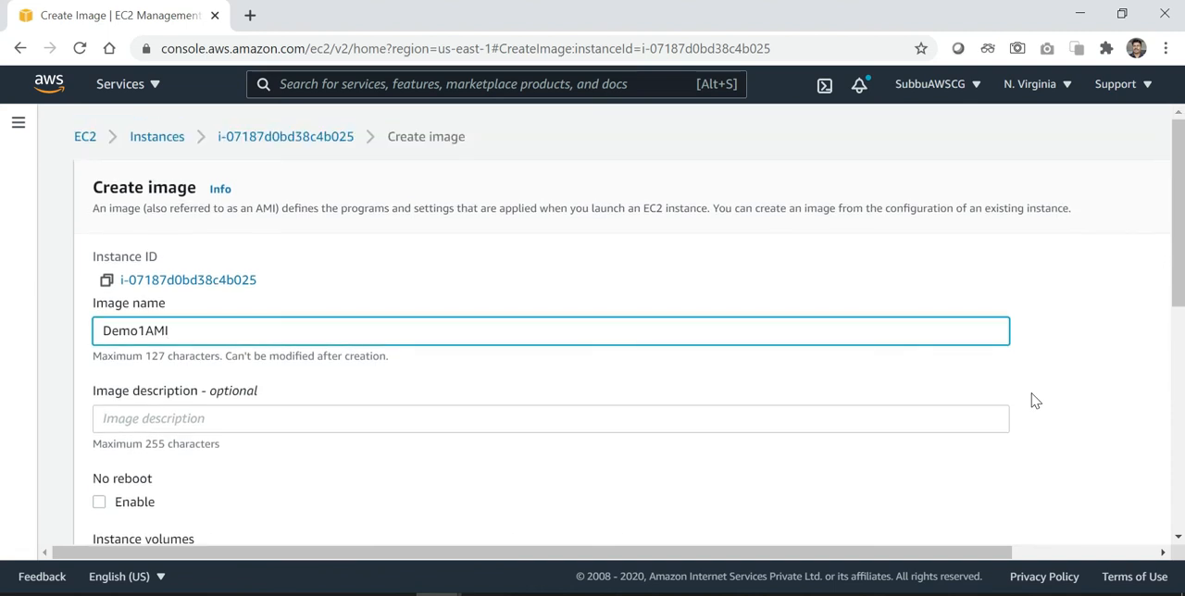
scroll(1035, 400, down, 2)
scroll(1035, 400, down, 4)
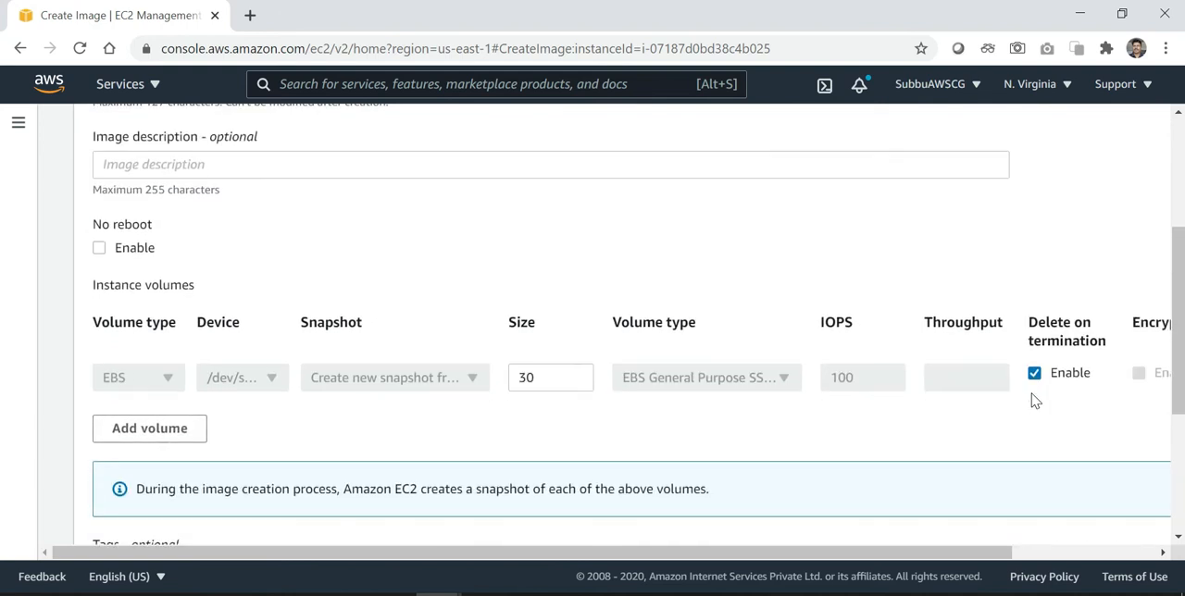
scroll(1034, 400, down, 3)
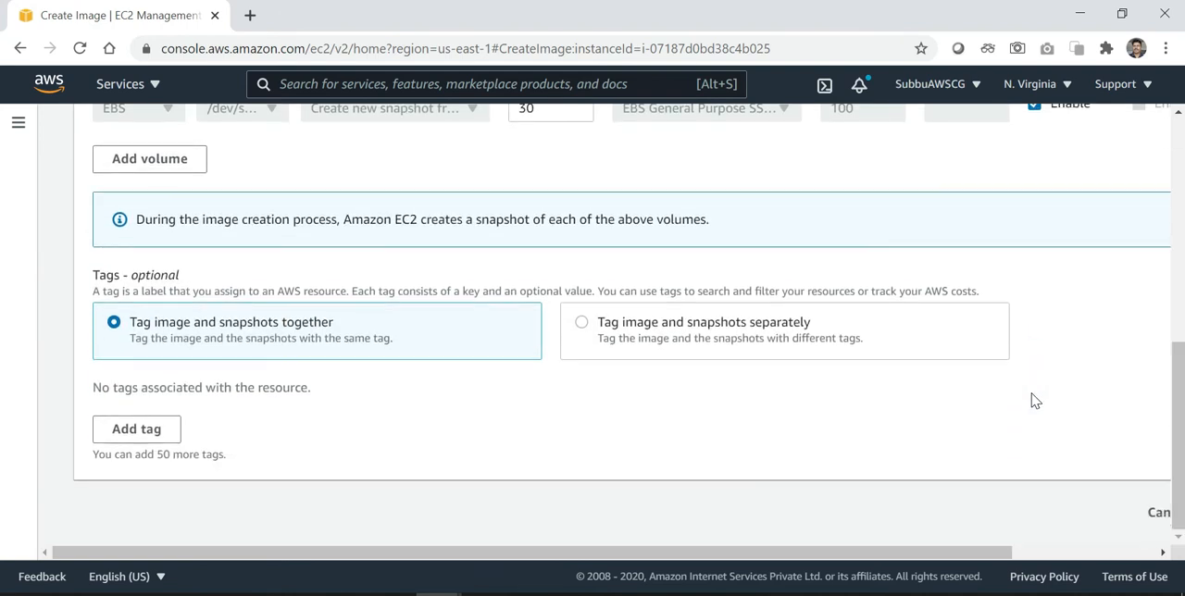
Create the image with the default volume settings and no tags
scroll(1035, 400, right, 3)
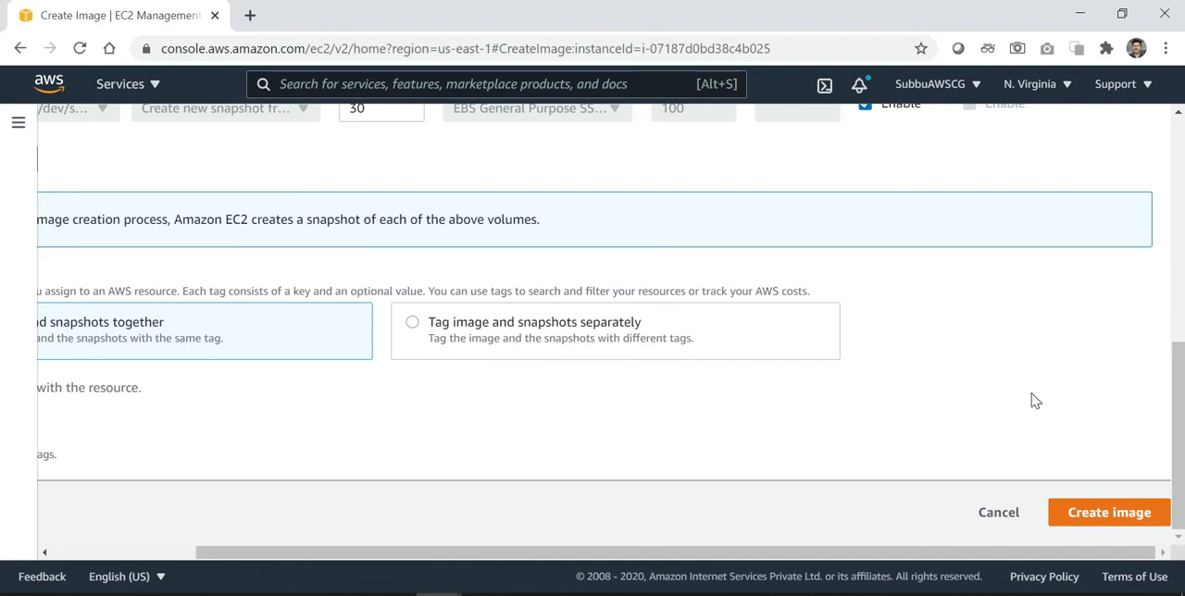
scroll(1035, 400, up, 4)
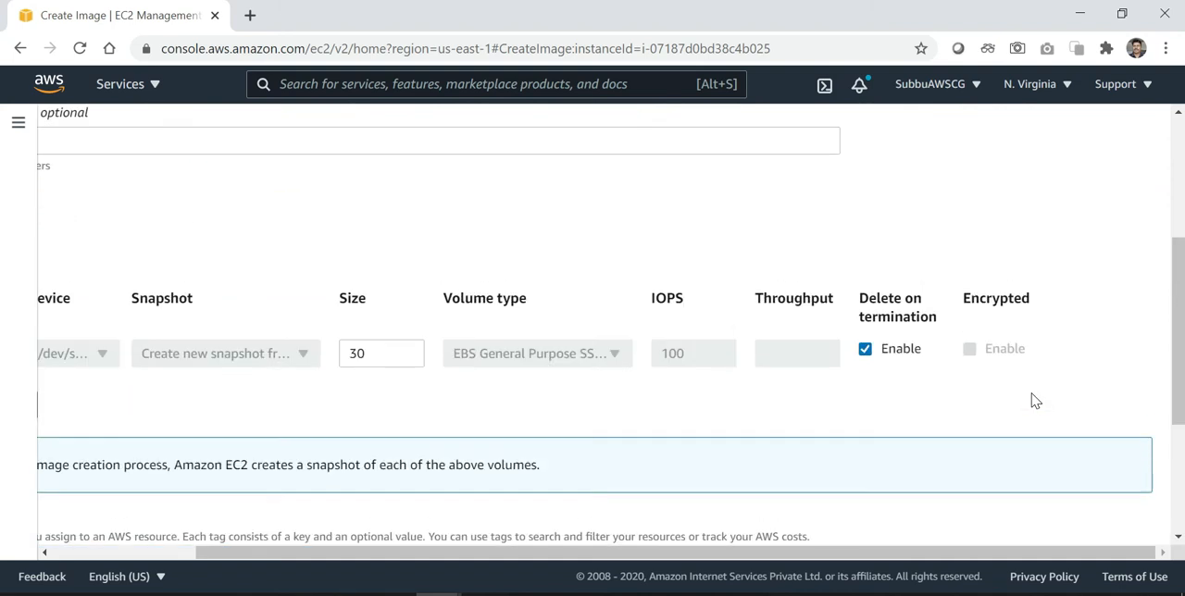
scroll(1035, 400, up, 4)
scroll(1035, 400, down, 8)
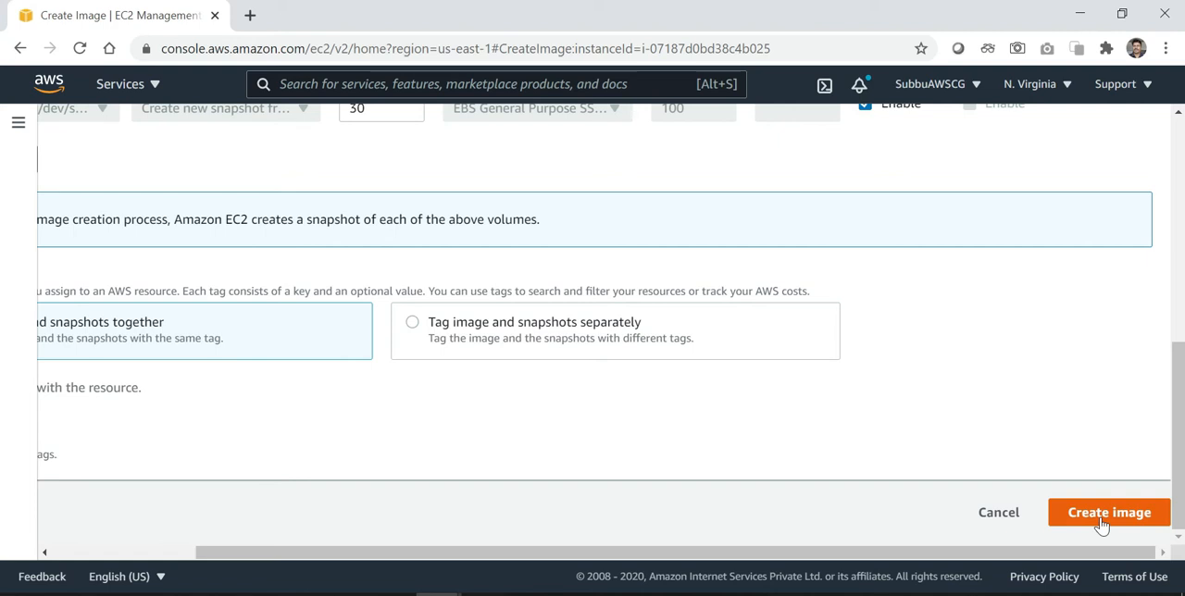
click(1101, 524)
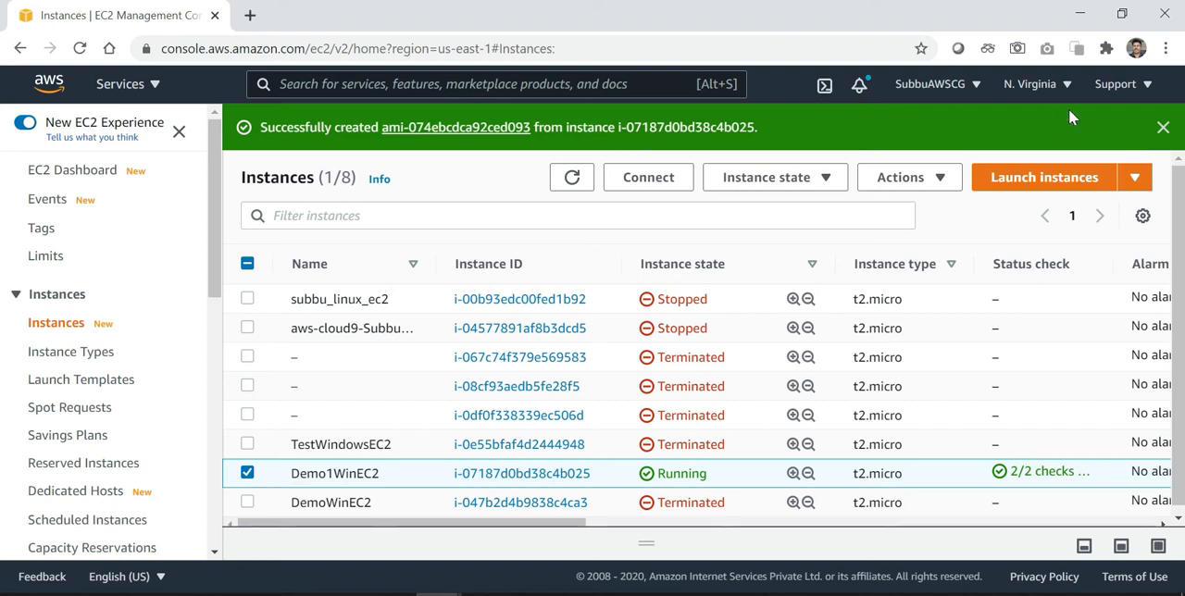
Dismiss the image creation notification and open the list of owned AMIs
click(1163, 128)
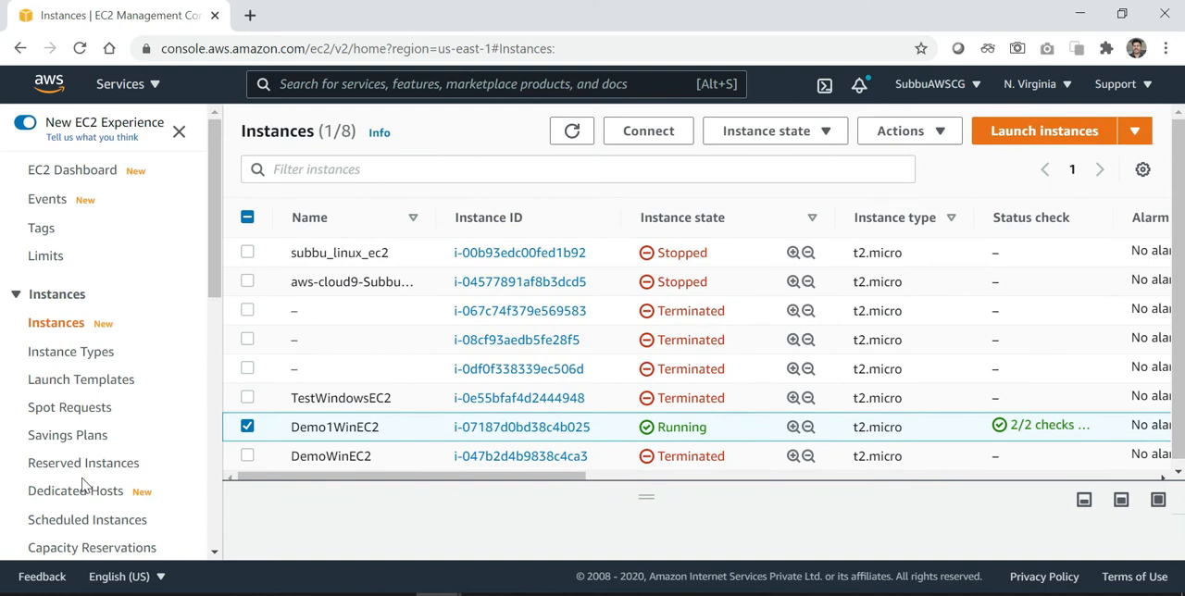
scroll(83, 486, down, 3)
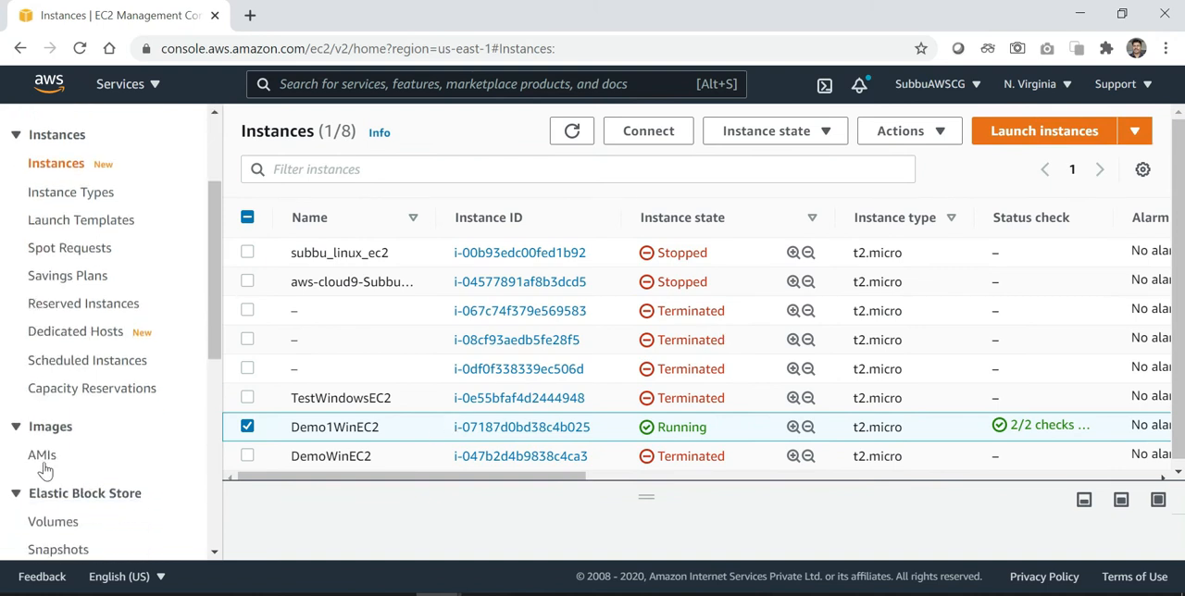
click(41, 466)
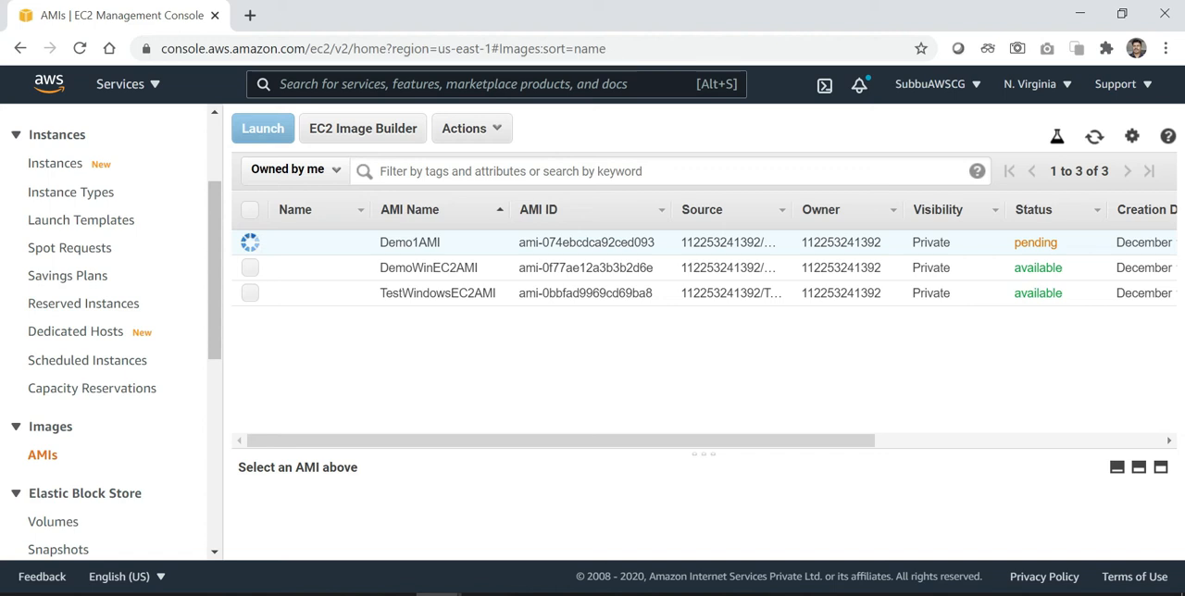
Keep refreshing the AMI list to monitor the status of Demo1AMI
click(1093, 139)
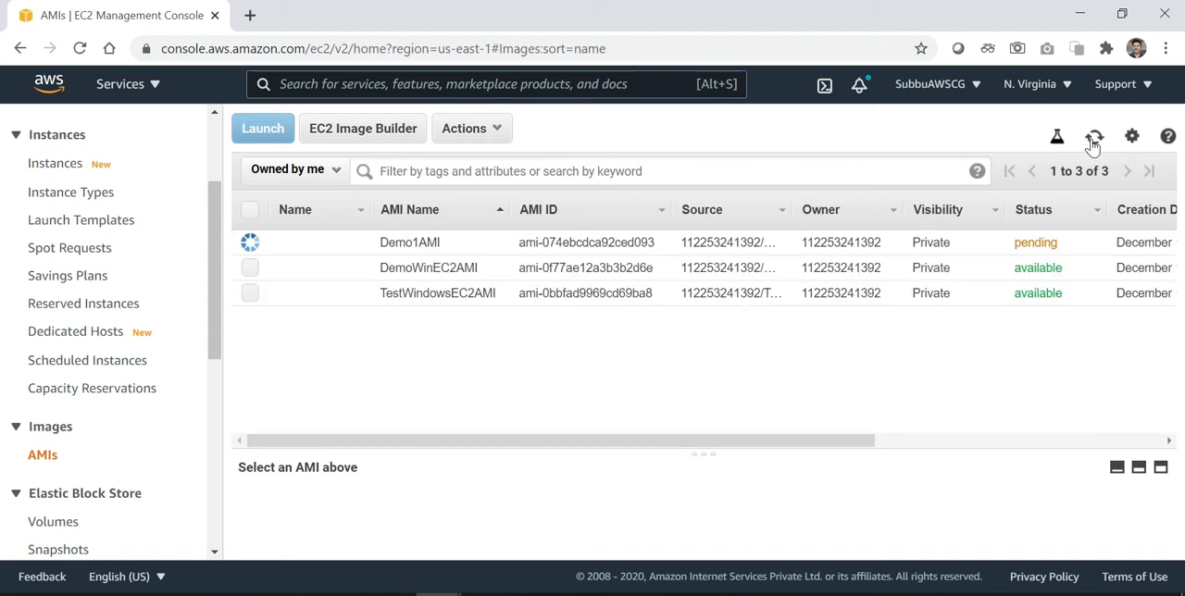
click(1093, 138)
click(1094, 137)
click(1093, 138)
click(1093, 138)
click(1093, 138)
click(1094, 139)
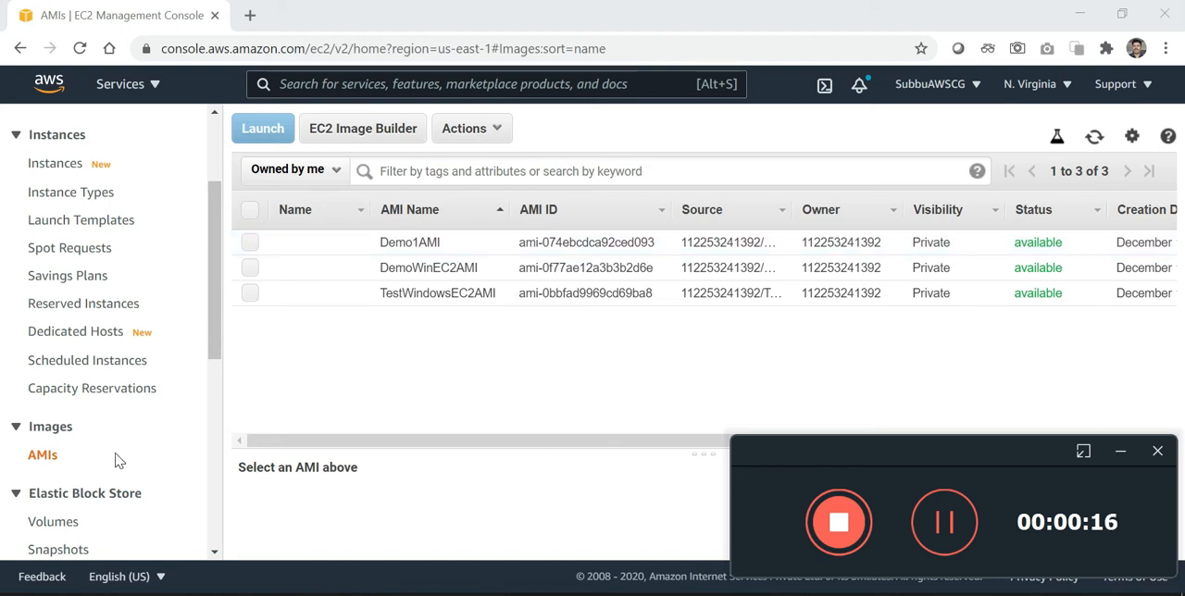
Open the Auto Scaling launch configurations and start creating a new launch configuration
scroll(118, 461, down, 1)
scroll(118, 461, down, 2)
scroll(118, 461, down, 6)
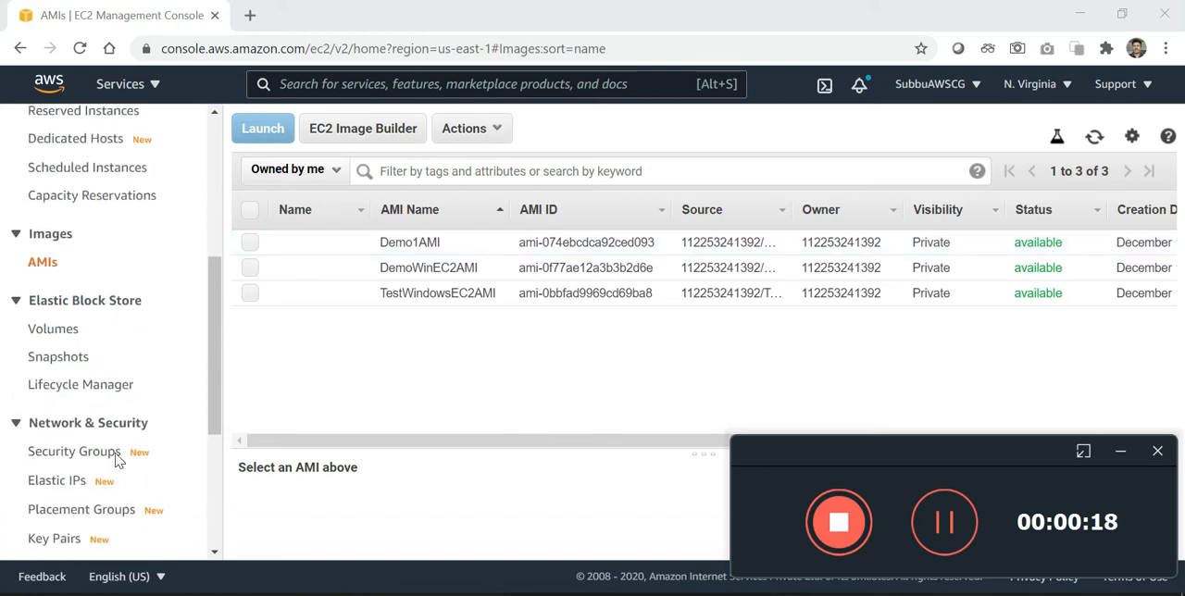
scroll(117, 461, down, 2)
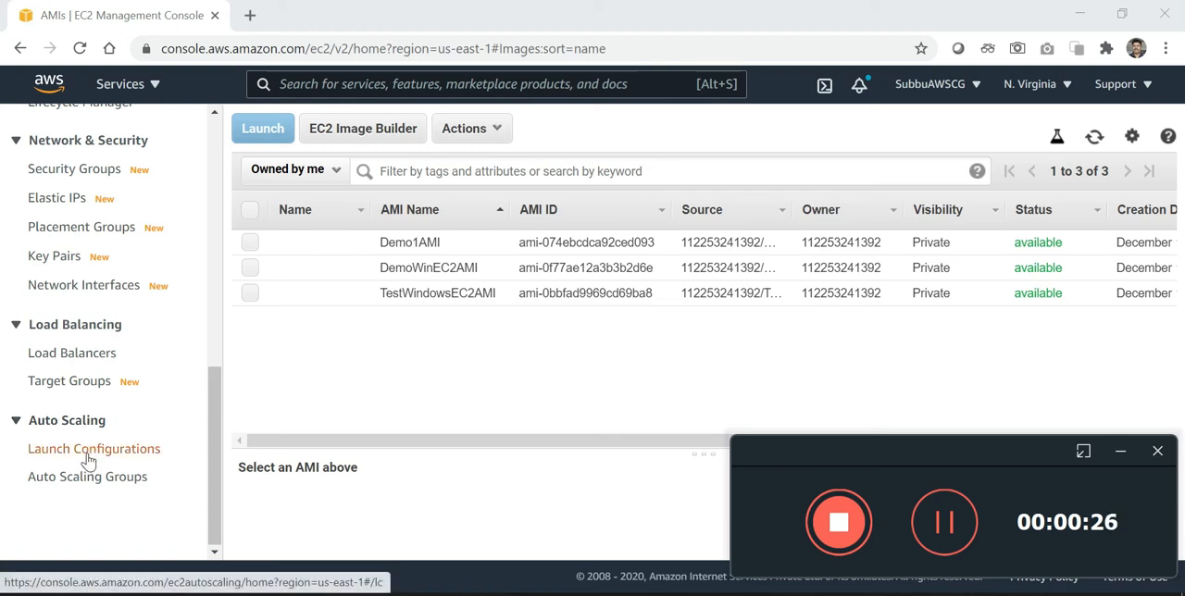
click(88, 451)
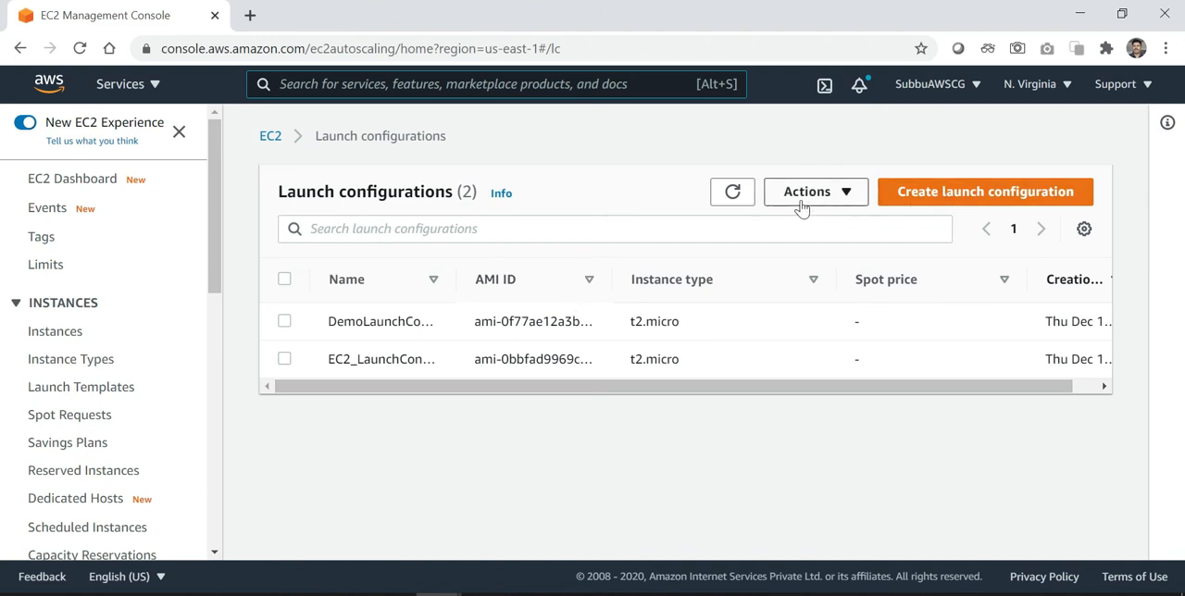
click(948, 192)
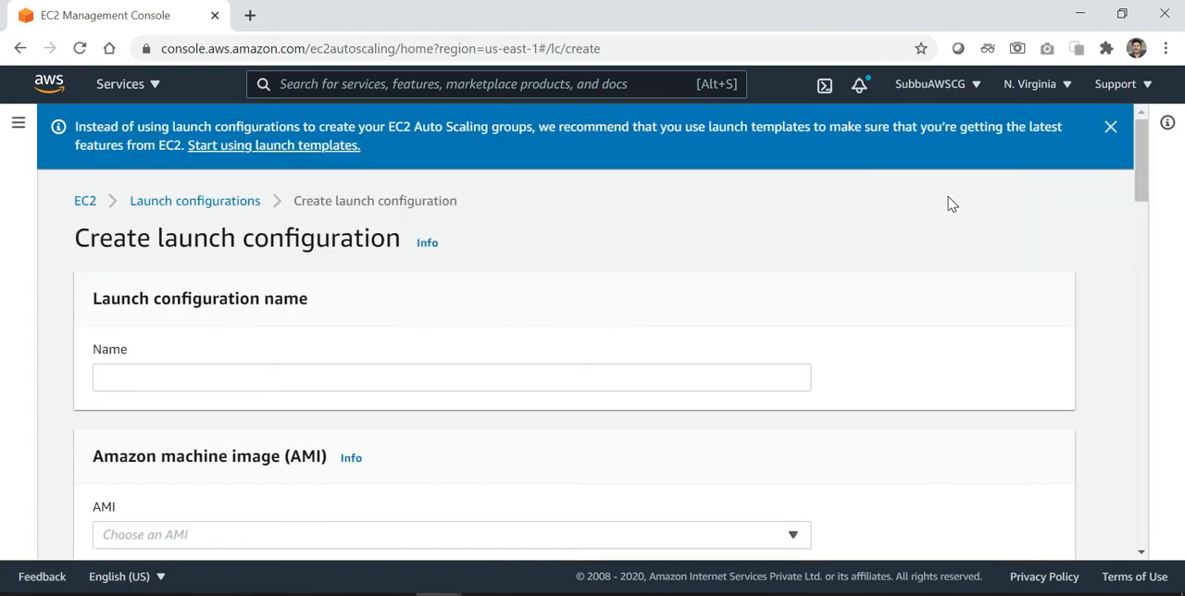
Name the launch configuration Demo1LaunchConfiguration
scroll(951, 203, down, 1)
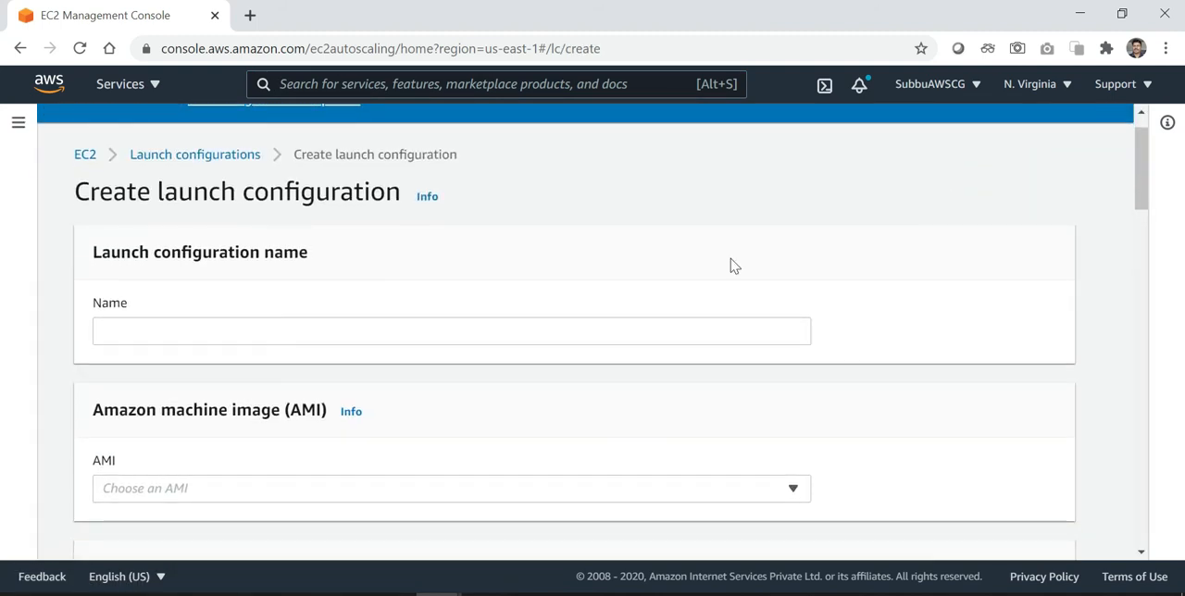
click(632, 326)
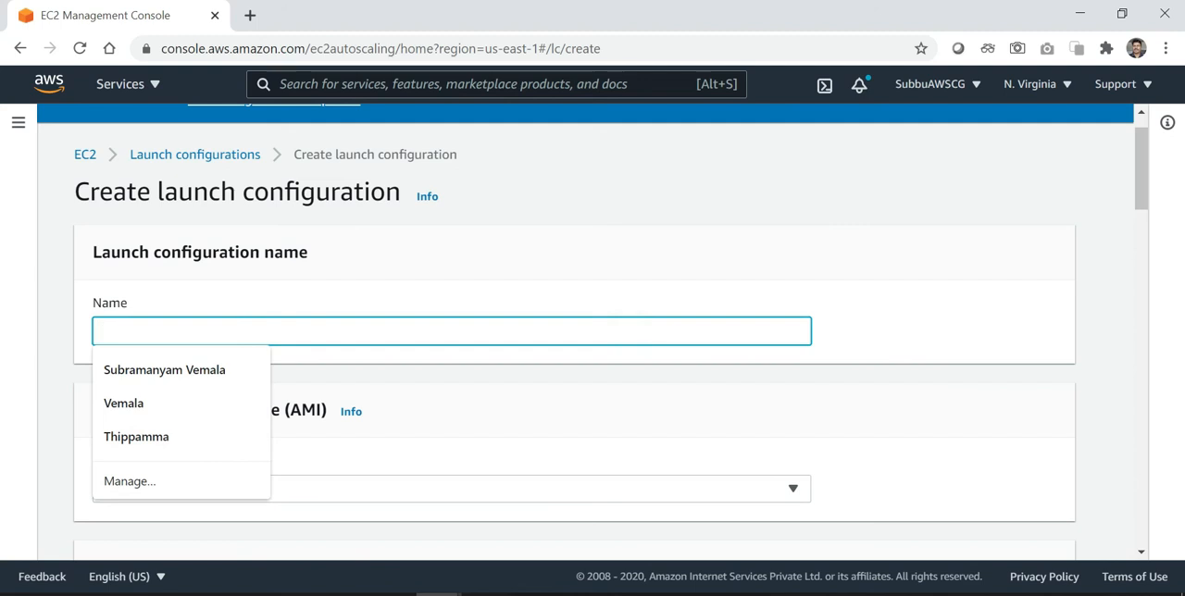
text(Dem)
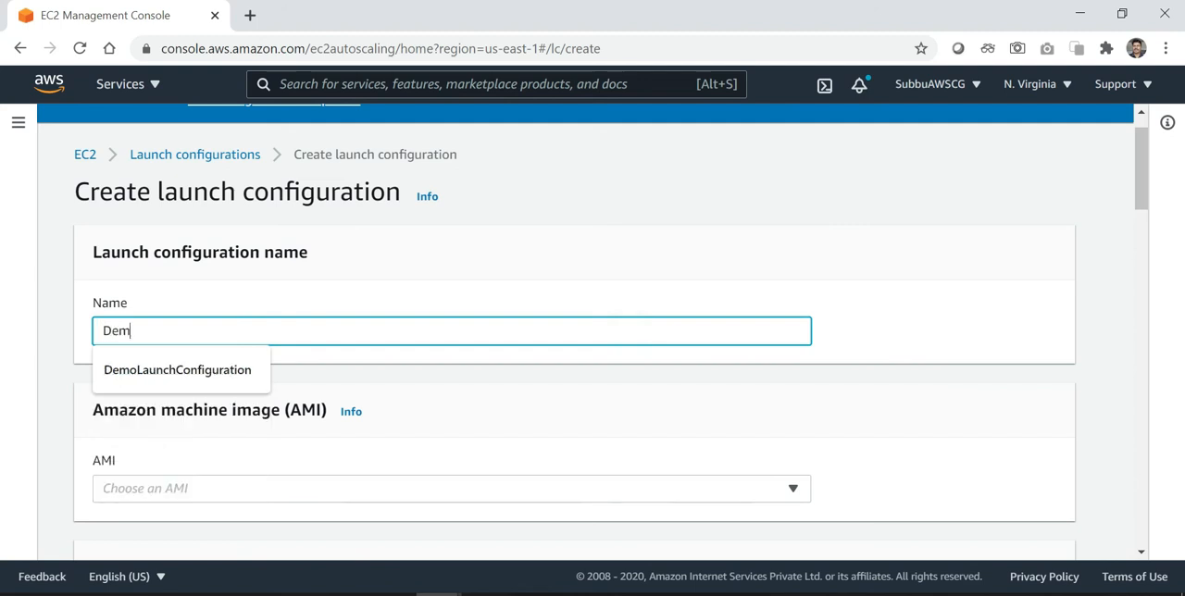
text(o1LaunchC)
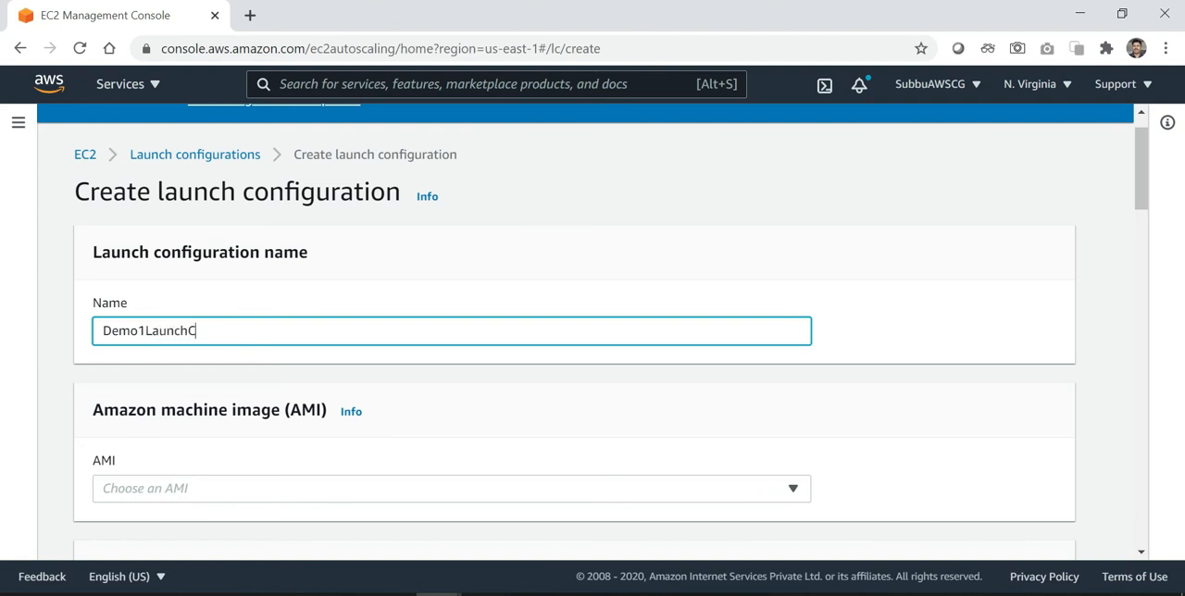
text(onfiguration)
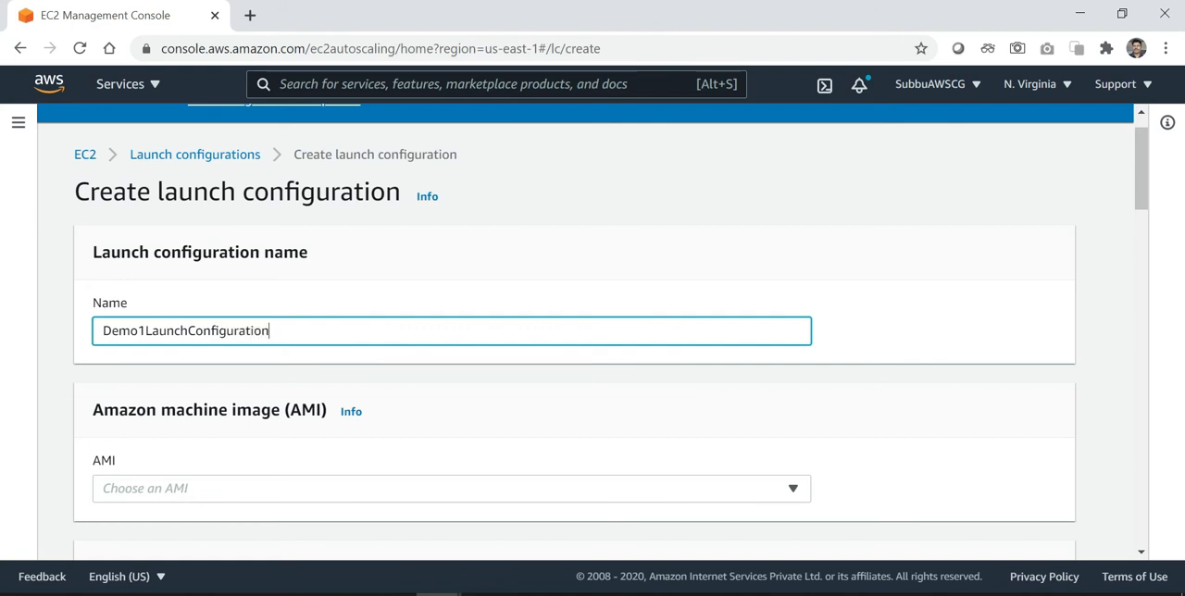
Browse the available machine images and select Demo1AMI from the owned AMIs for the launch configuration
scroll(755, 421, down, 1)
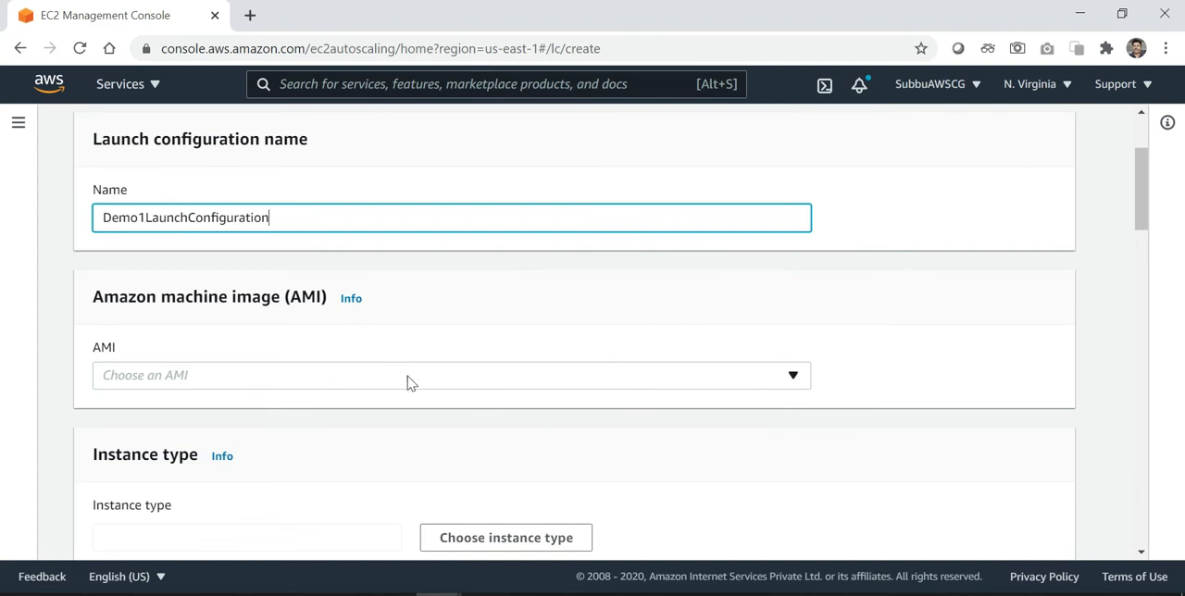
click(793, 380)
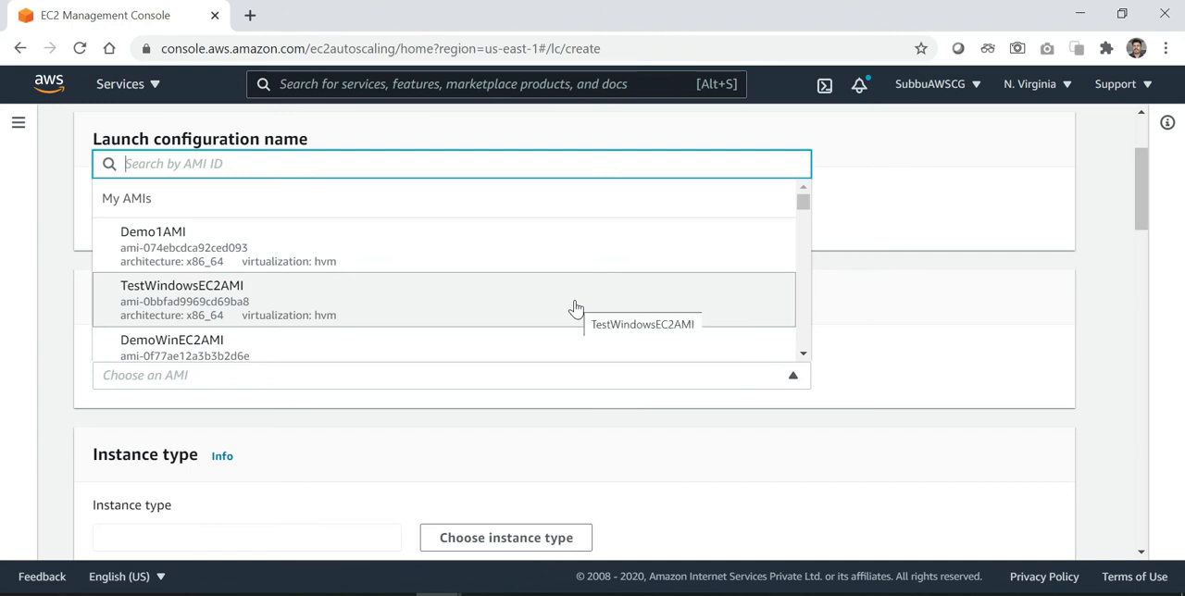
scroll(575, 308, down, 1)
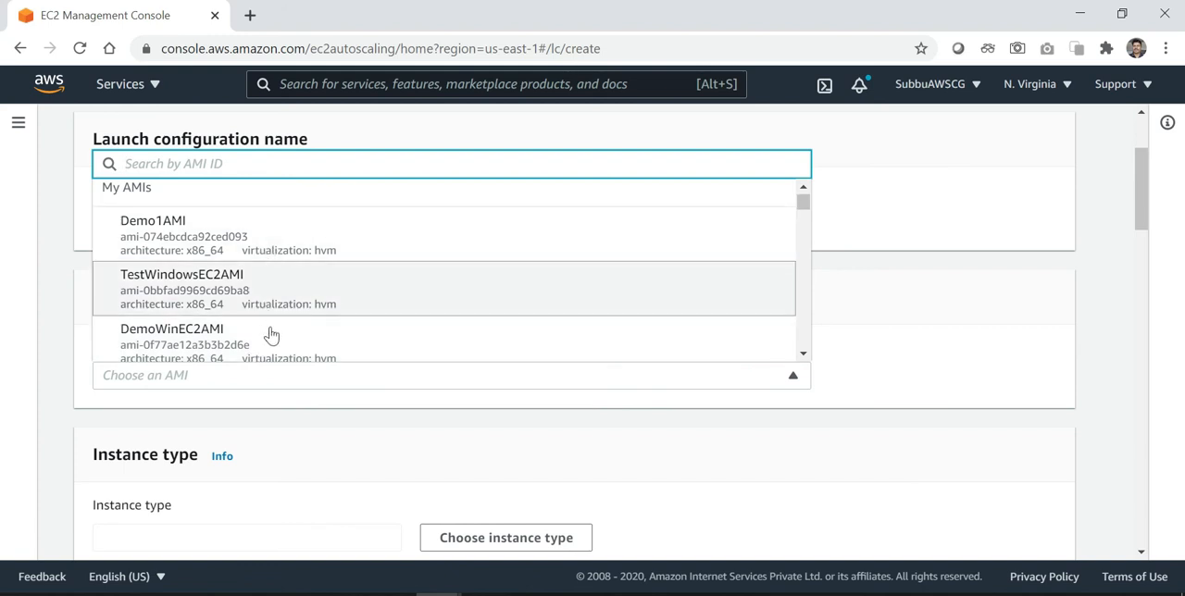
scroll(389, 312, down, 1)
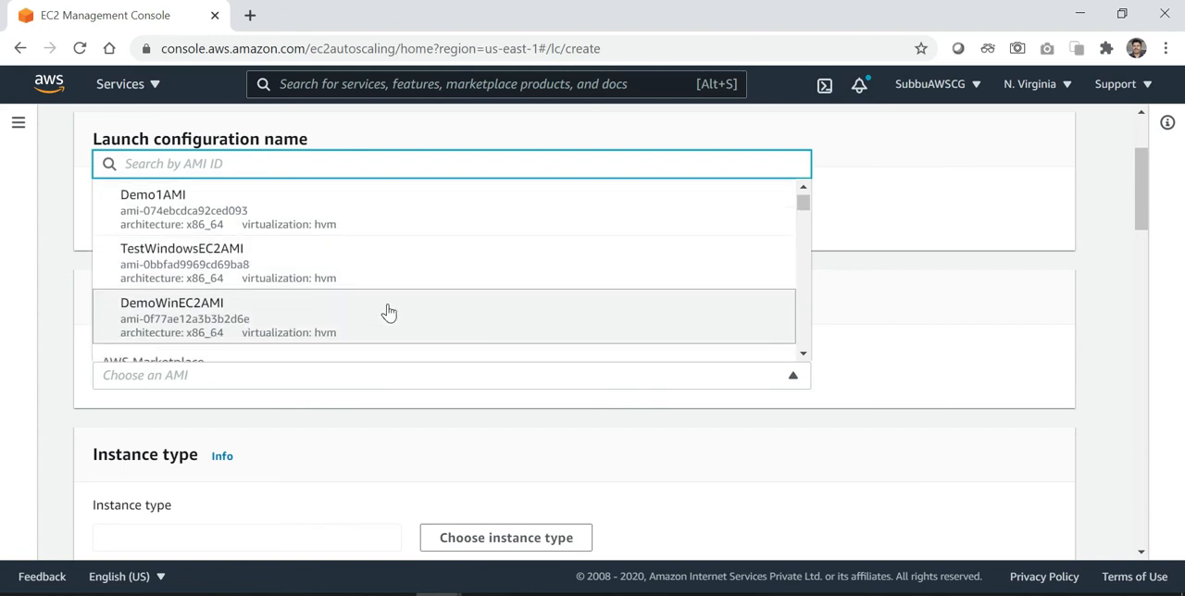
scroll(390, 312, down, 2)
scroll(389, 312, down, 1)
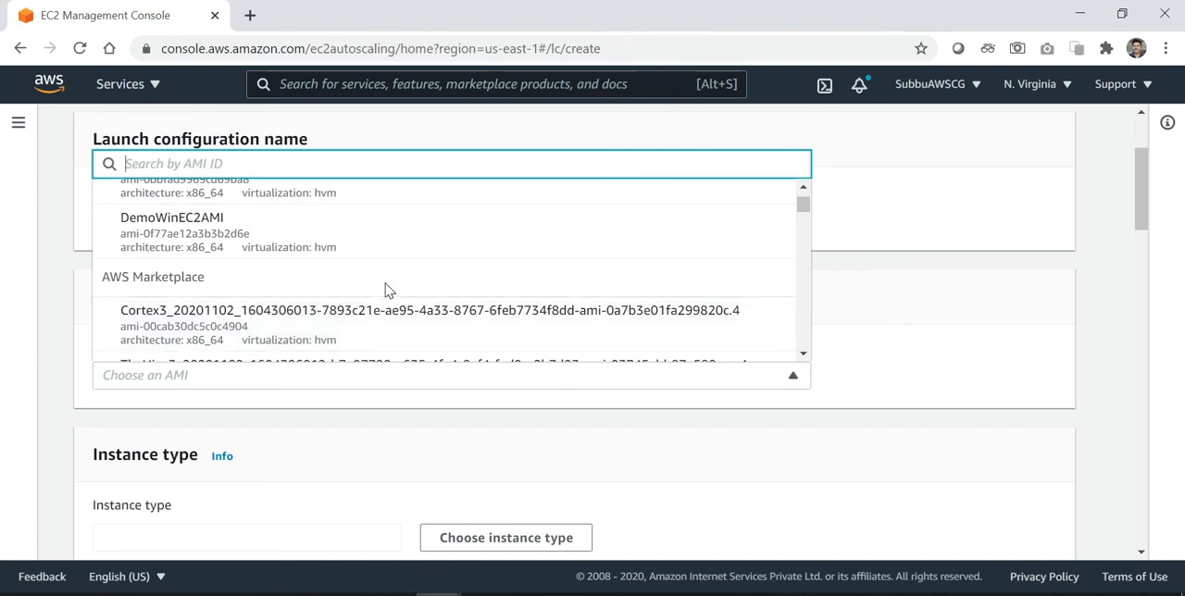
scroll(386, 289, down, 1)
scroll(386, 290, down, 5)
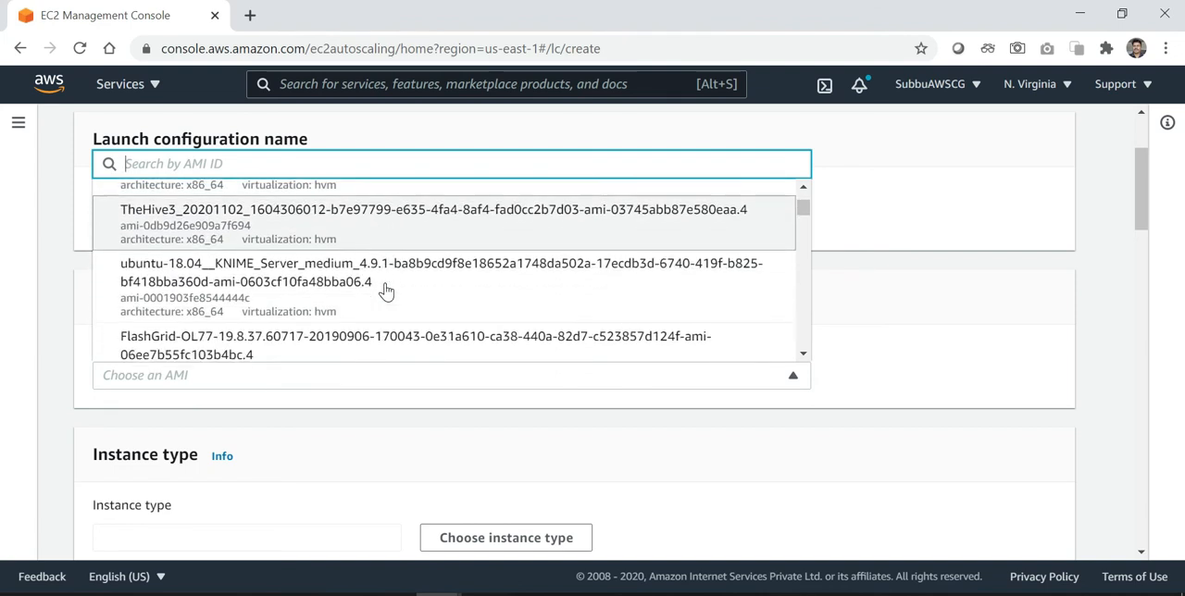
scroll(386, 291, down, 1)
scroll(386, 291, up, 10)
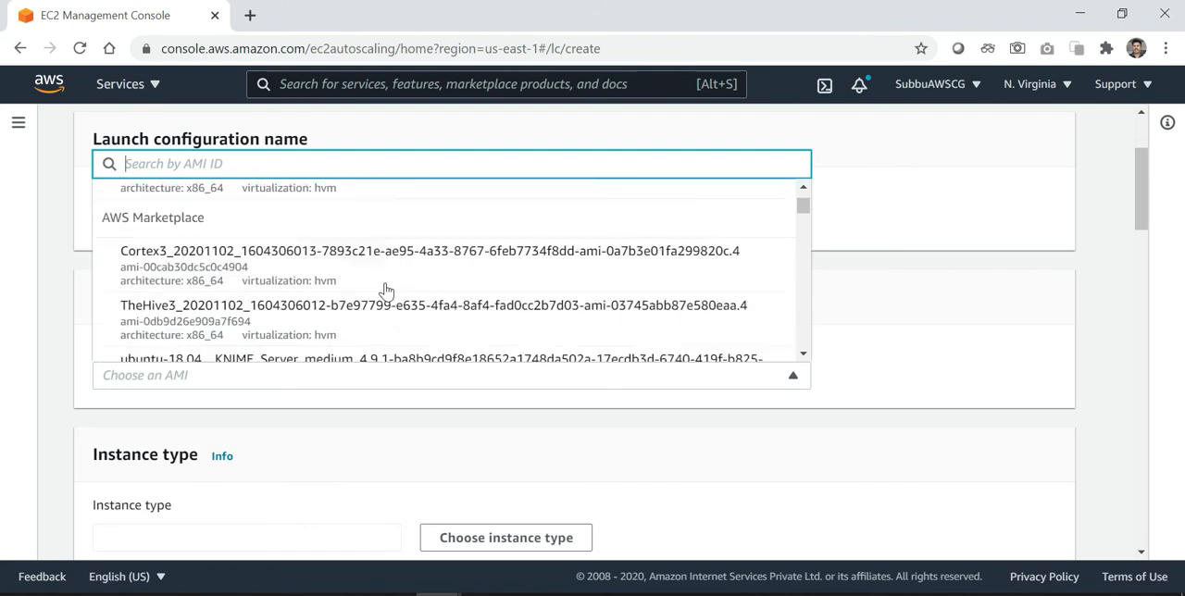
scroll(386, 292, up, 1)
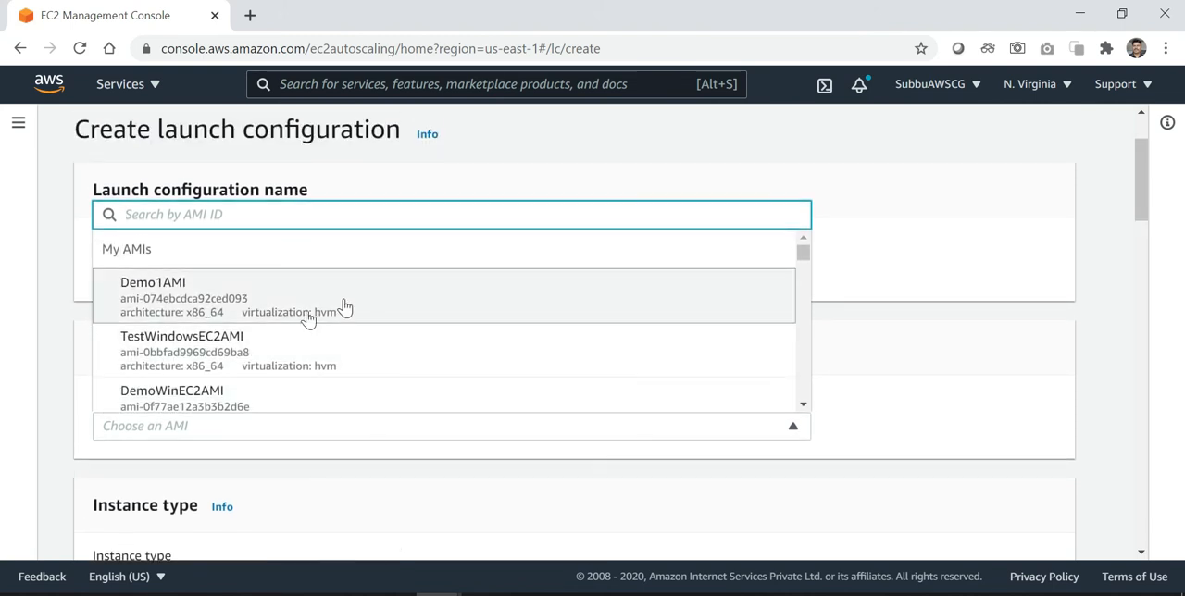
click(227, 309)
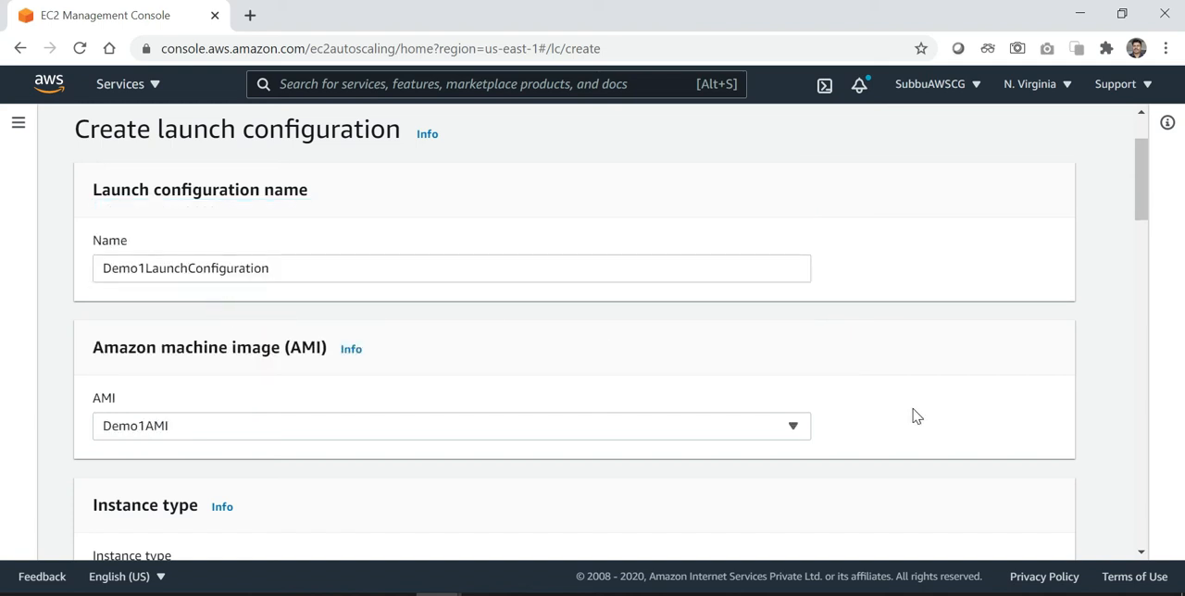
Filter the instance types by t2 and choose t2.micro for the launch configuration
scroll(915, 415, down, 3)
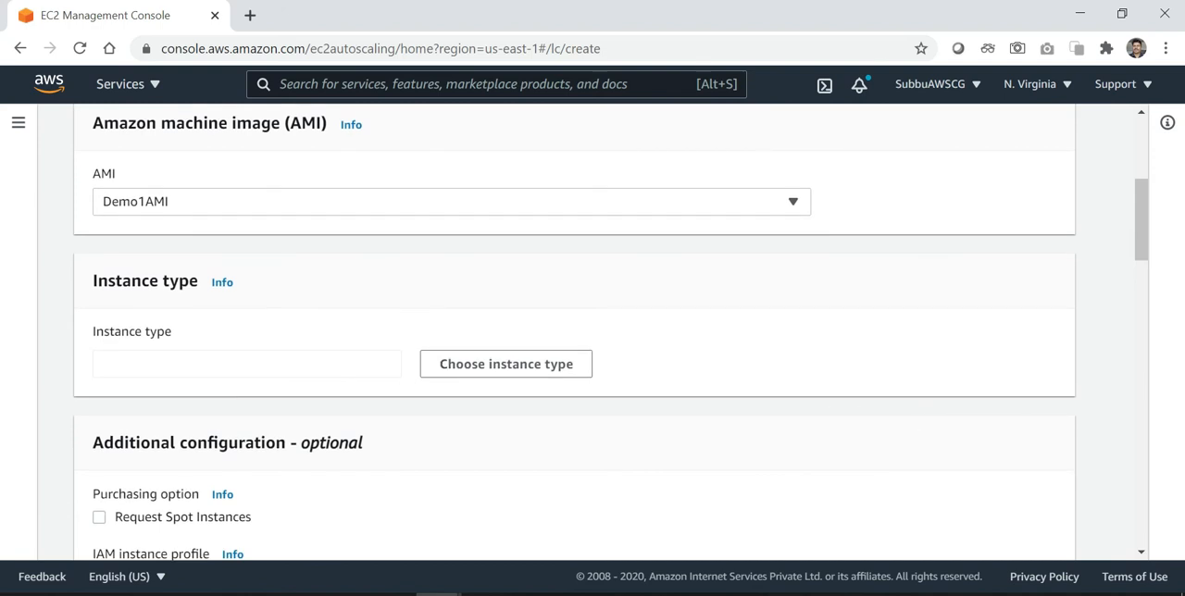
click(470, 369)
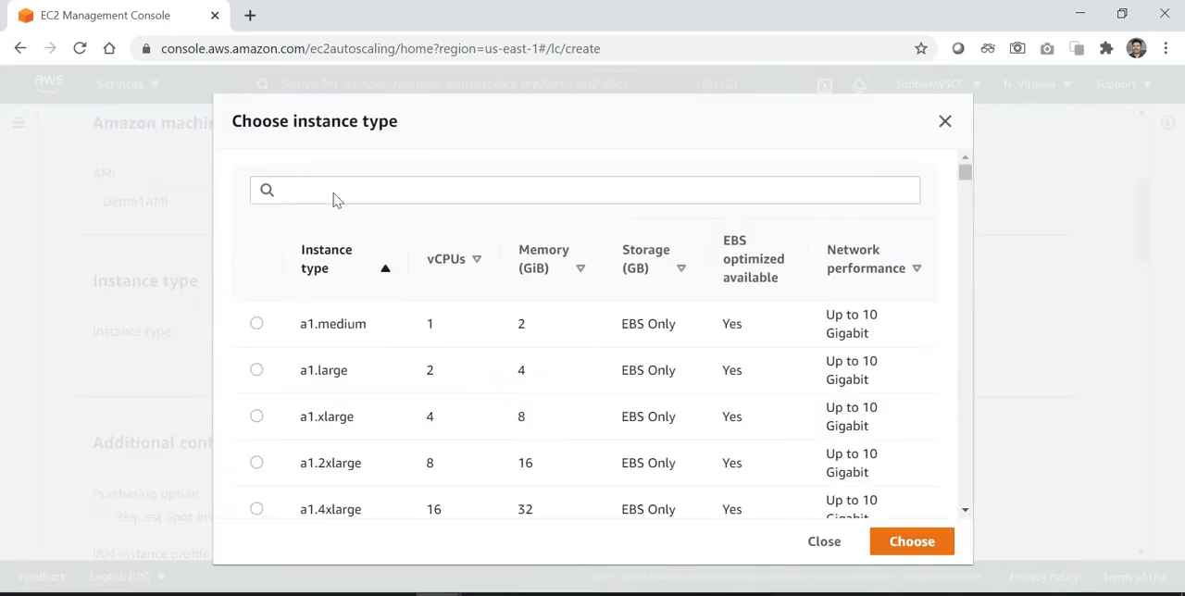
click(333, 191)
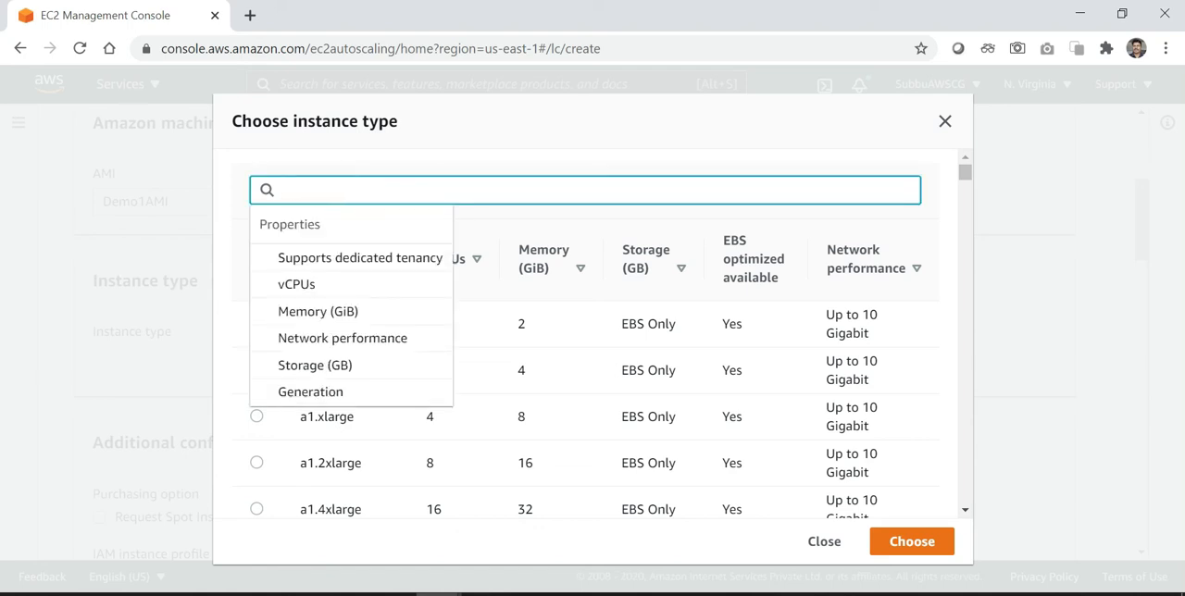
text(t)
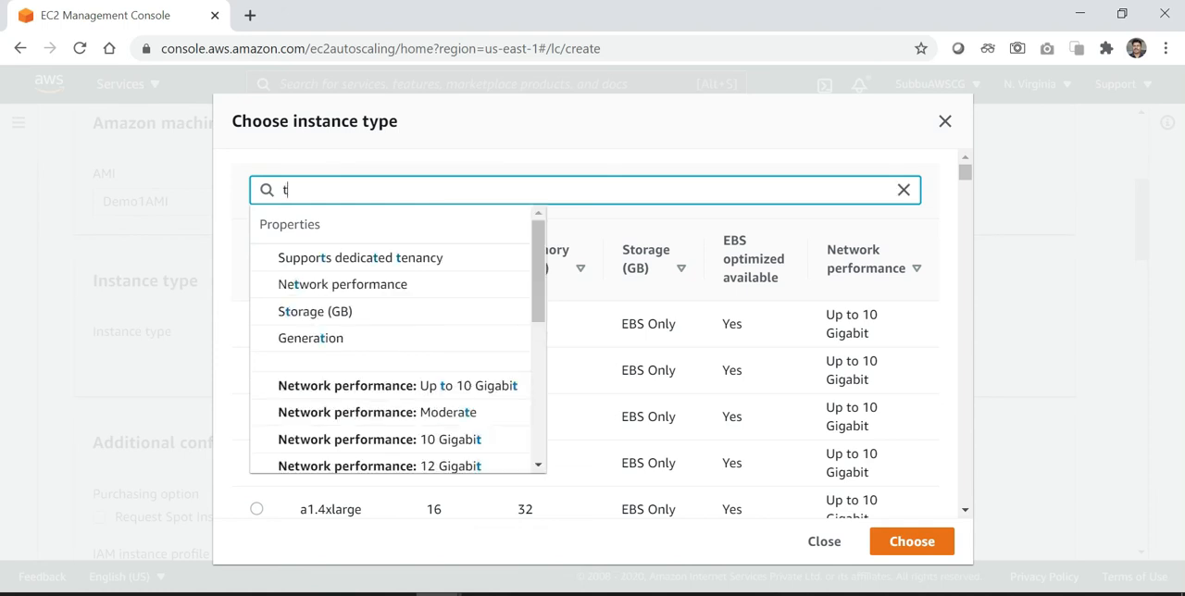
text(2)
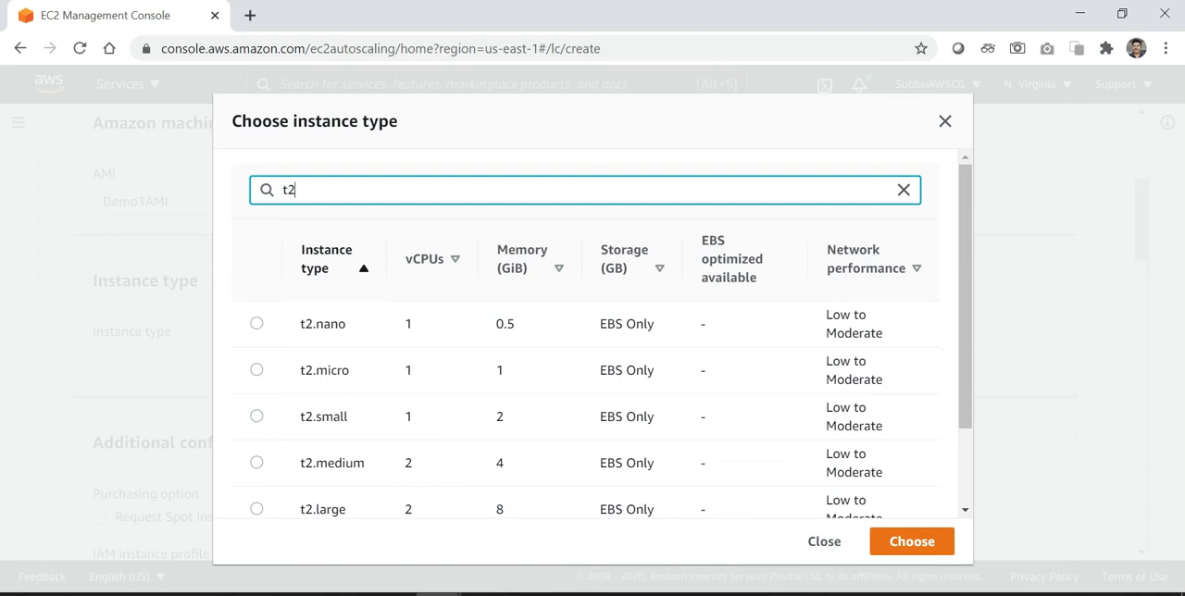
click(256, 371)
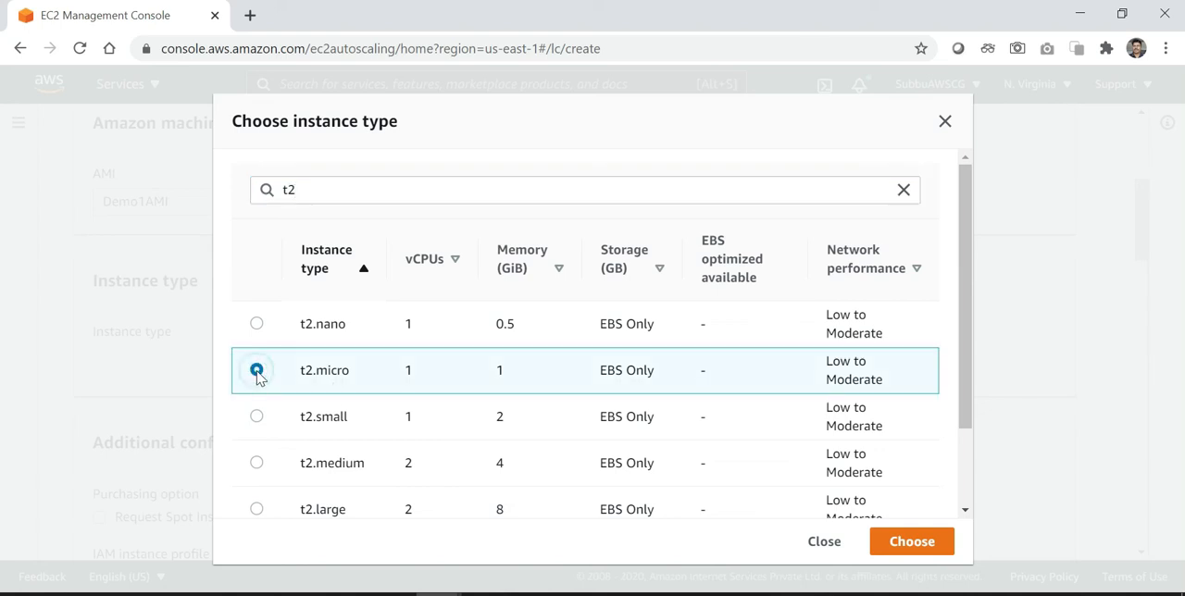
click(906, 546)
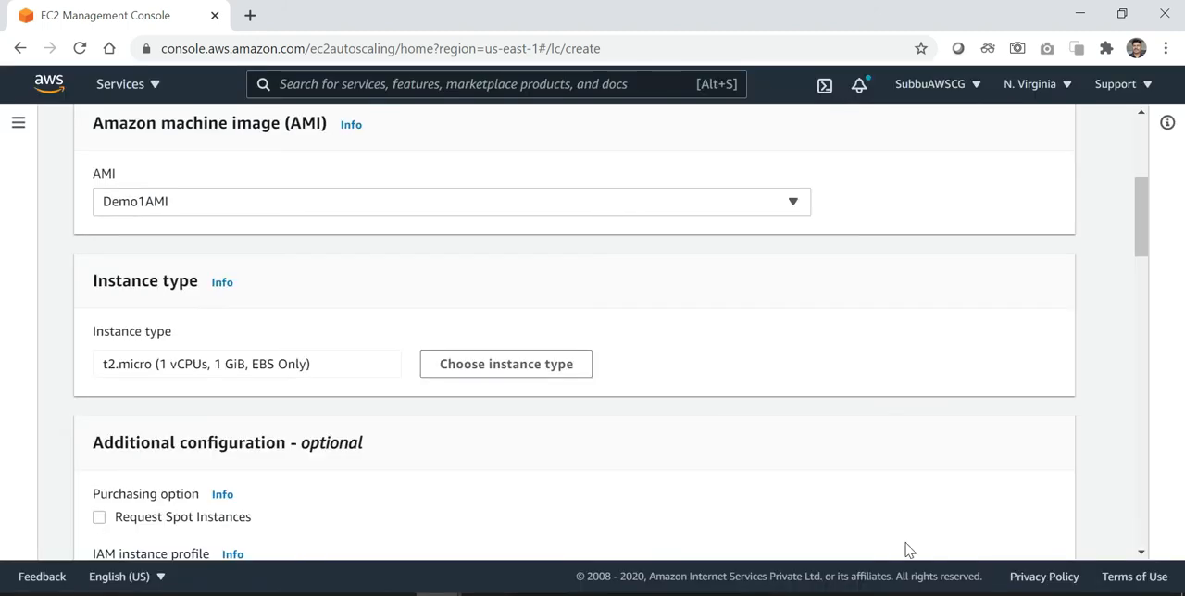
Examine the optional purchasing, IAM instance profile, monitoring and EBS-optimized settings, including the selectable IAM roles
scroll(956, 495, down, 1)
scroll(955, 491, down, 2)
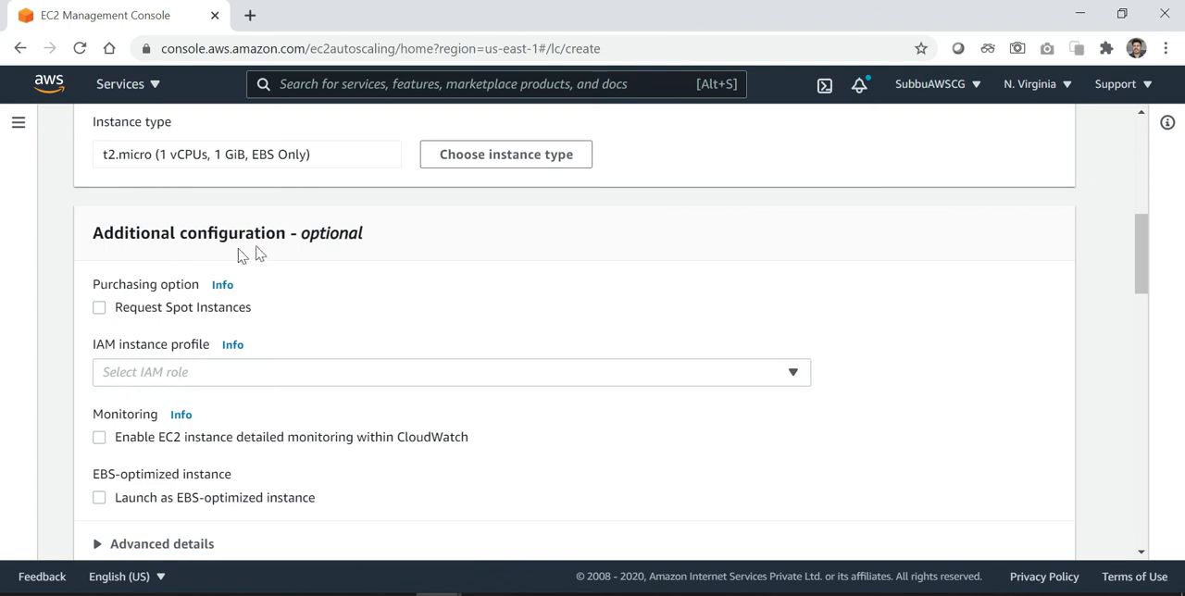
scroll(568, 287, down, 1)
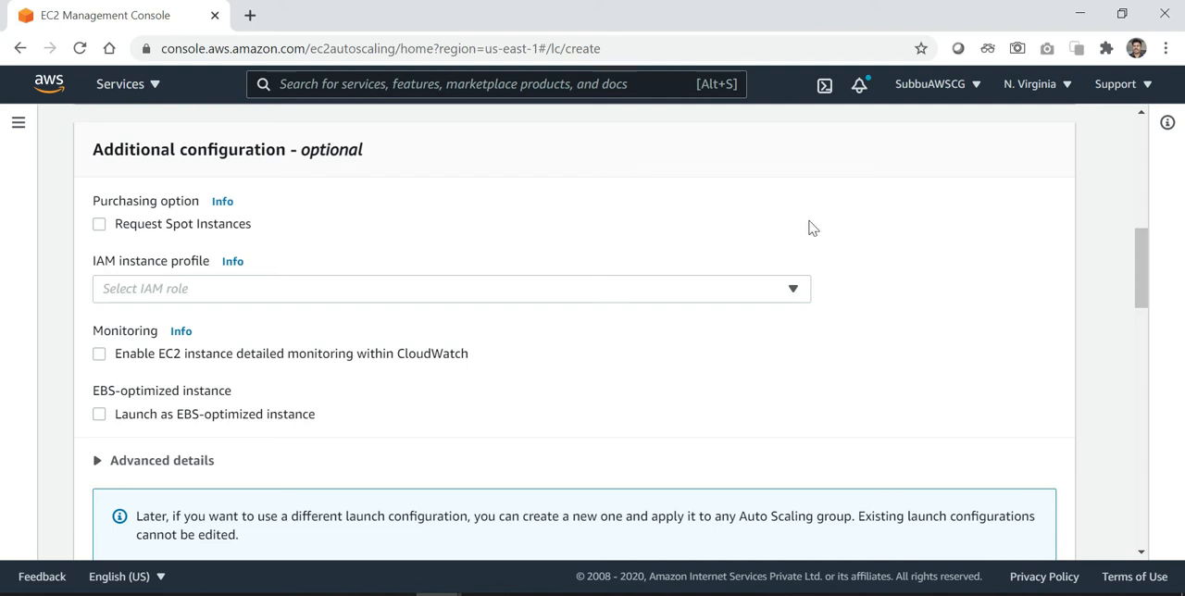
click(786, 301)
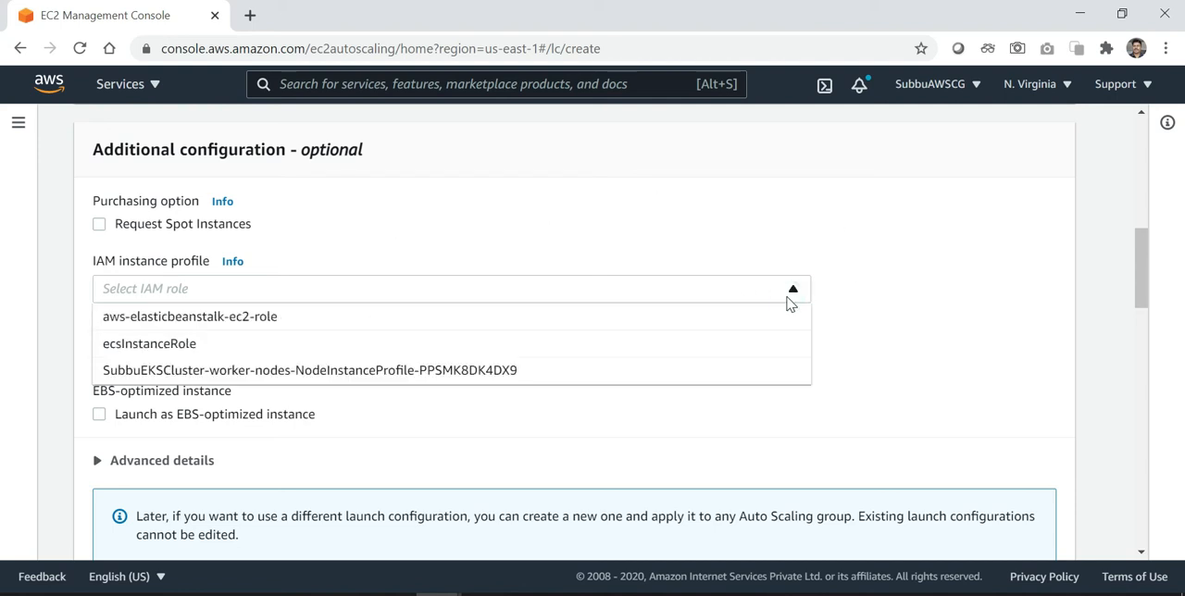
click(937, 314)
scroll(939, 315, down, 1)
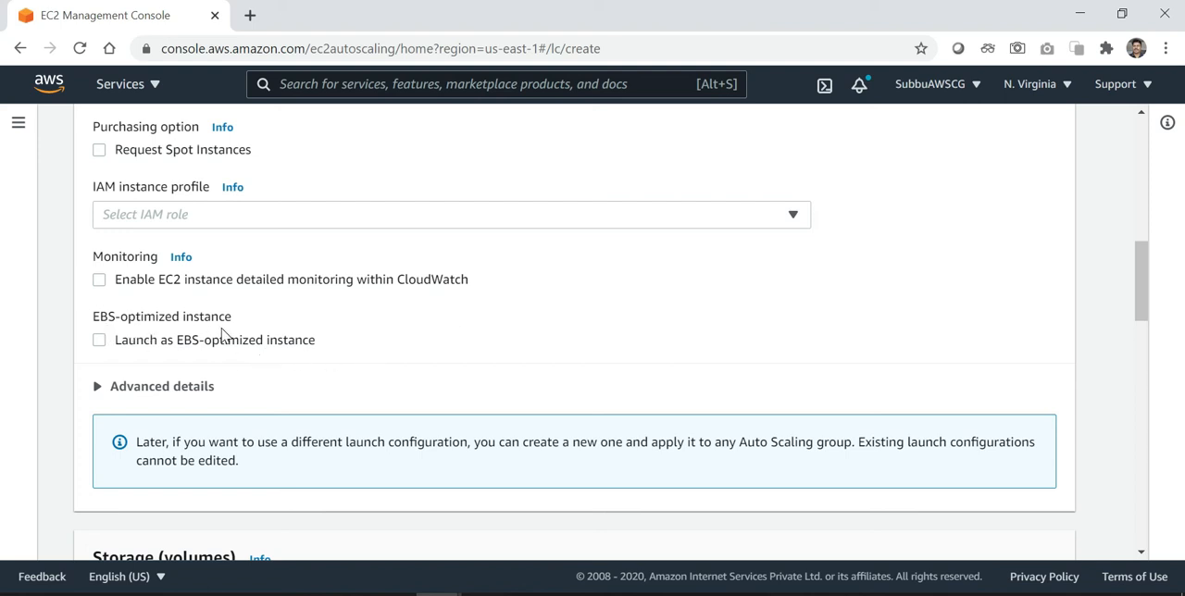
scroll(395, 352, down, 1)
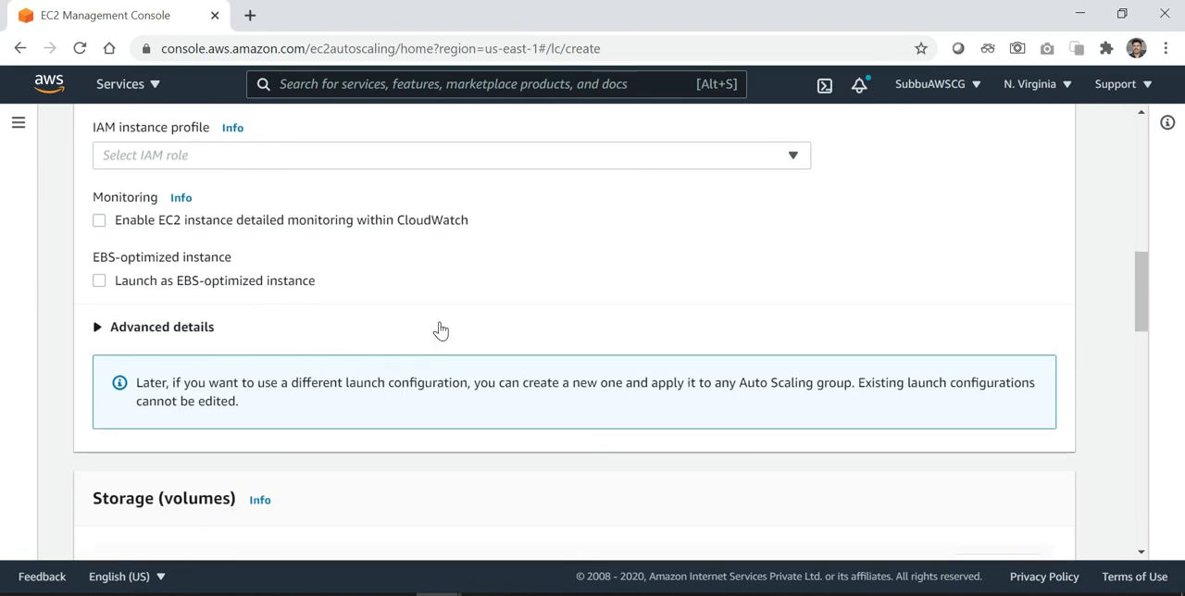
Expand the advanced details and review the kernel, RAM disk, metadata, user data and IP address type options
scroll(439, 331, down, 1)
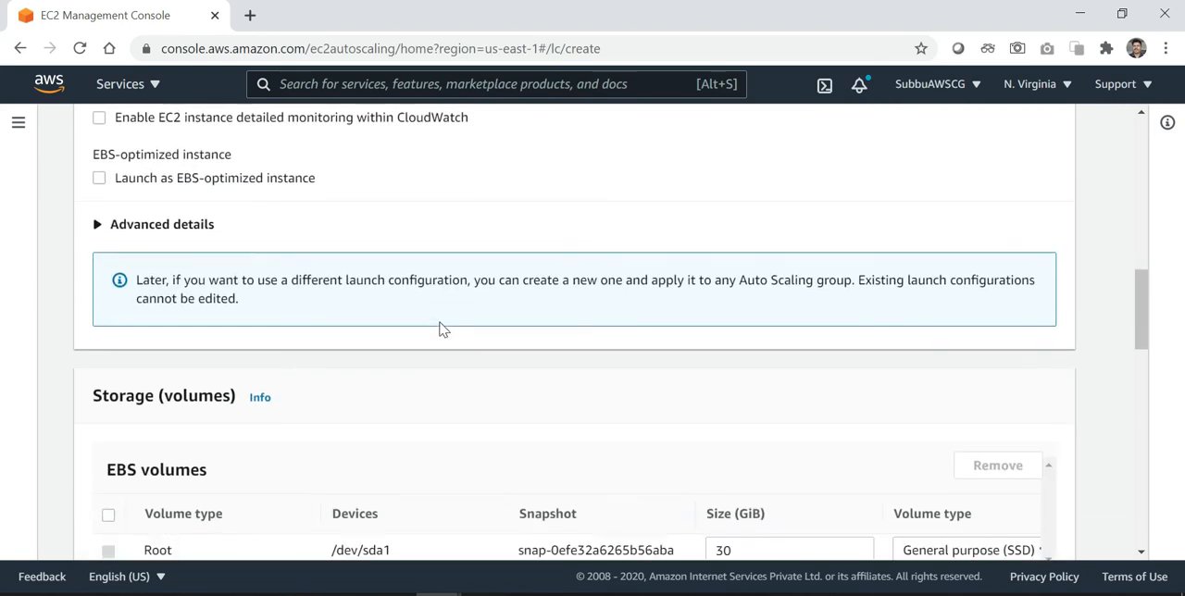
click(159, 230)
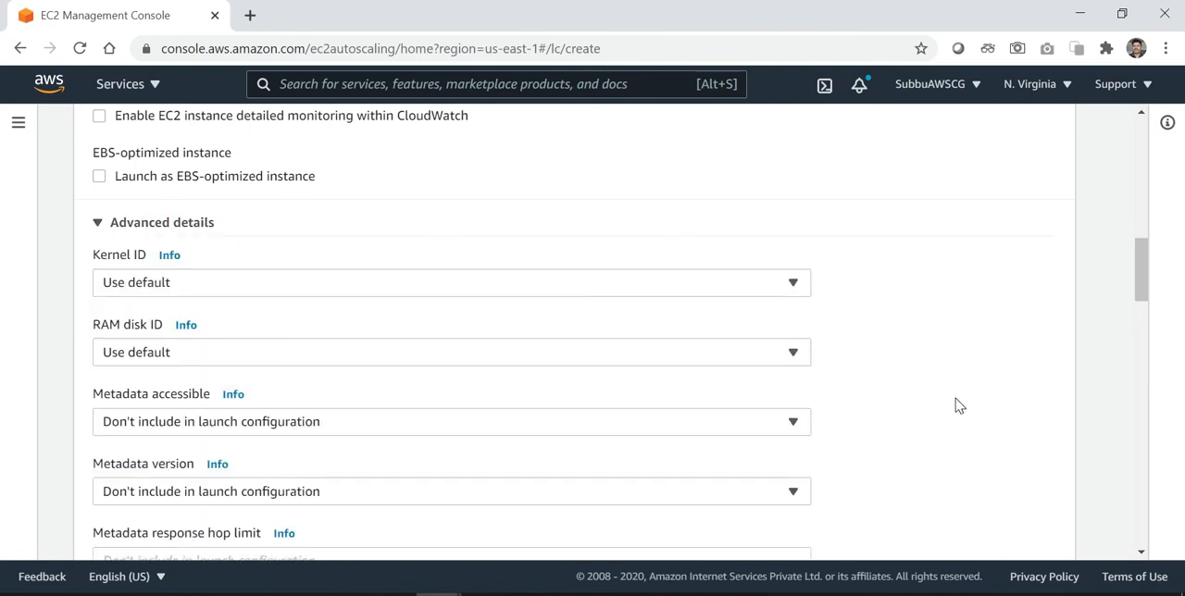
scroll(958, 405, down, 2)
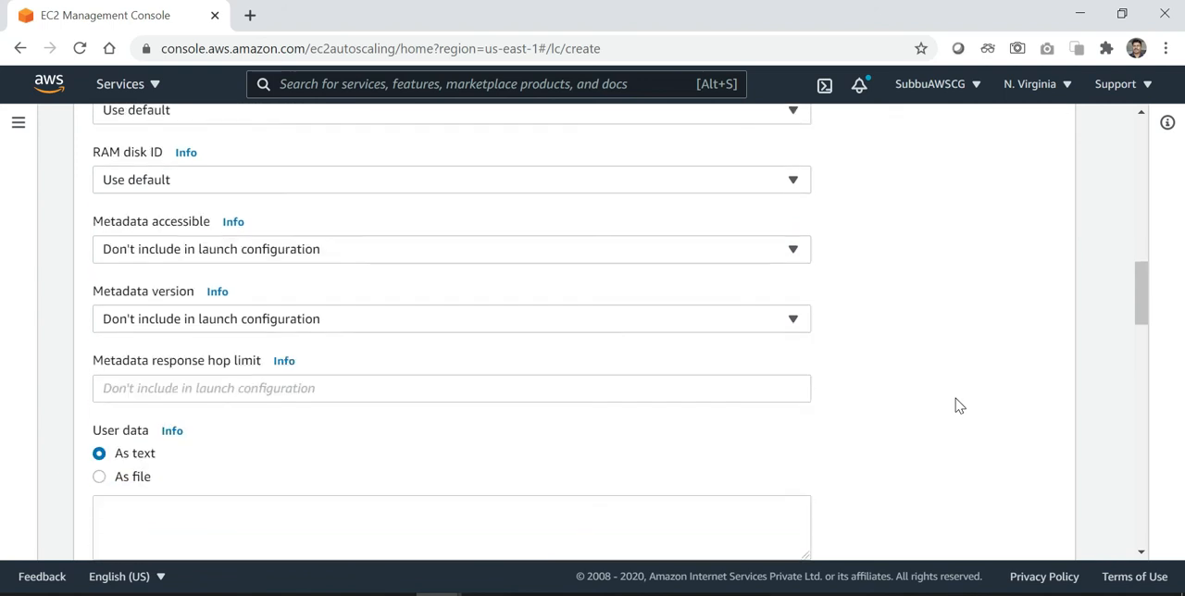
scroll(958, 405, down, 2)
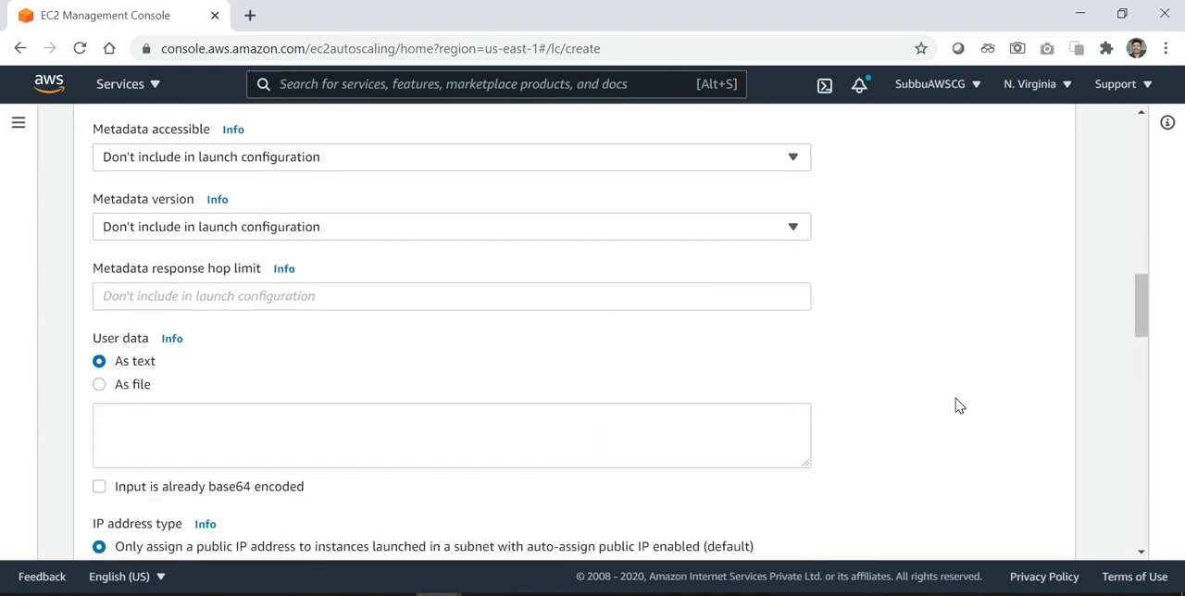
scroll(958, 405, down, 1)
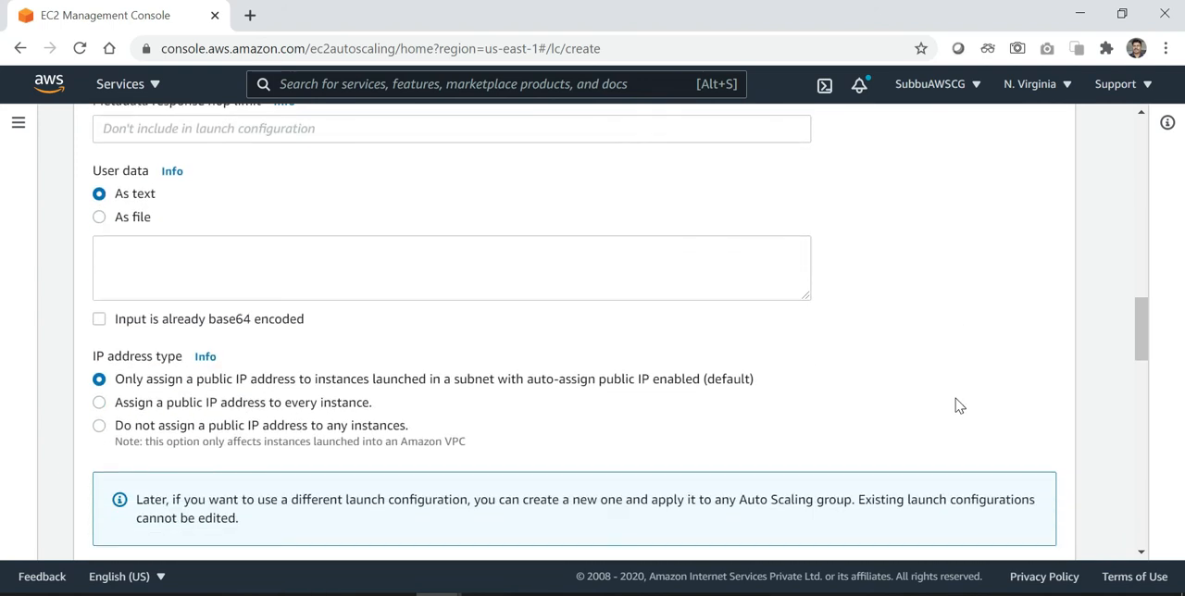
Review the launch configuration's EBS storage volumes, security group assignment and inbound rules down to the key pair settings
scroll(958, 406, down, 4)
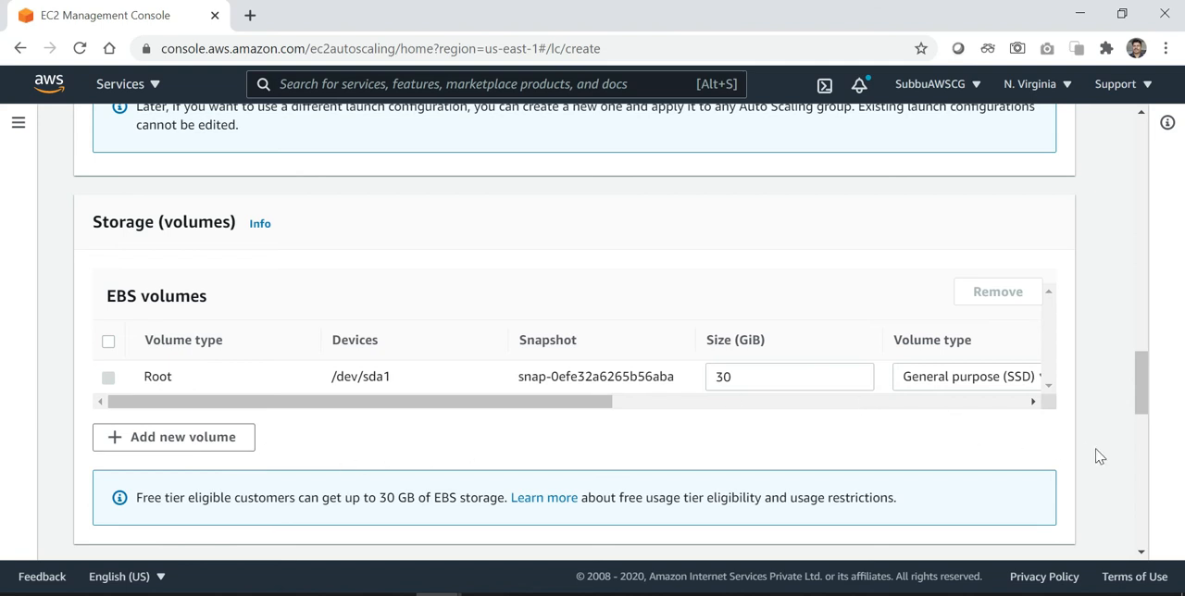
scroll(1098, 455, down, 2)
scroll(1098, 455, down, 1)
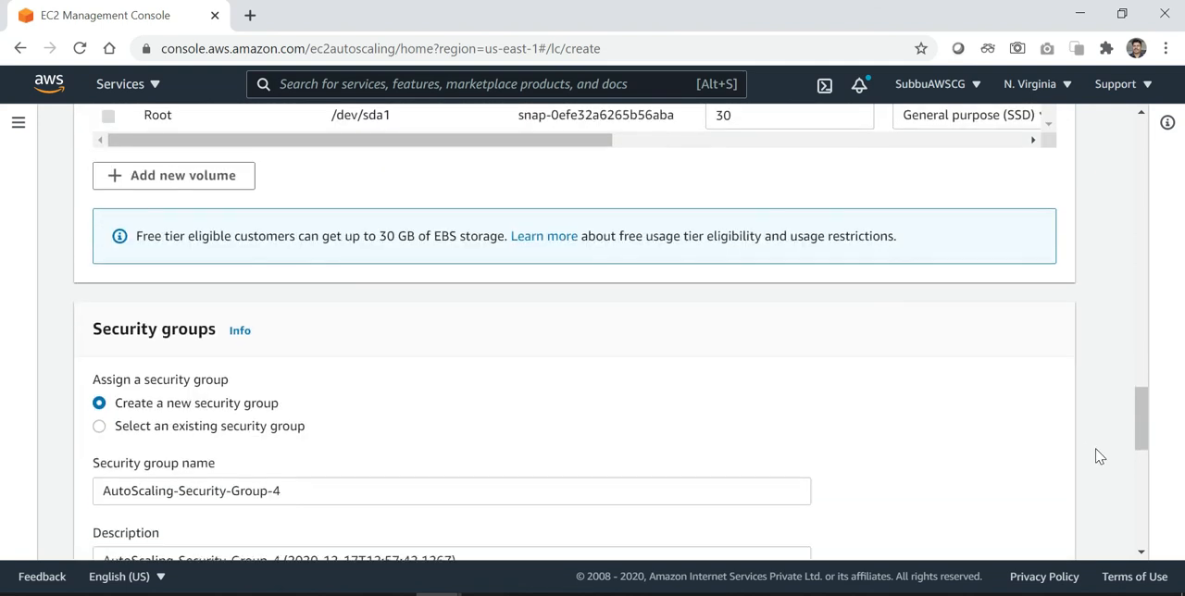
scroll(1098, 456, down, 1)
scroll(1099, 455, down, 1)
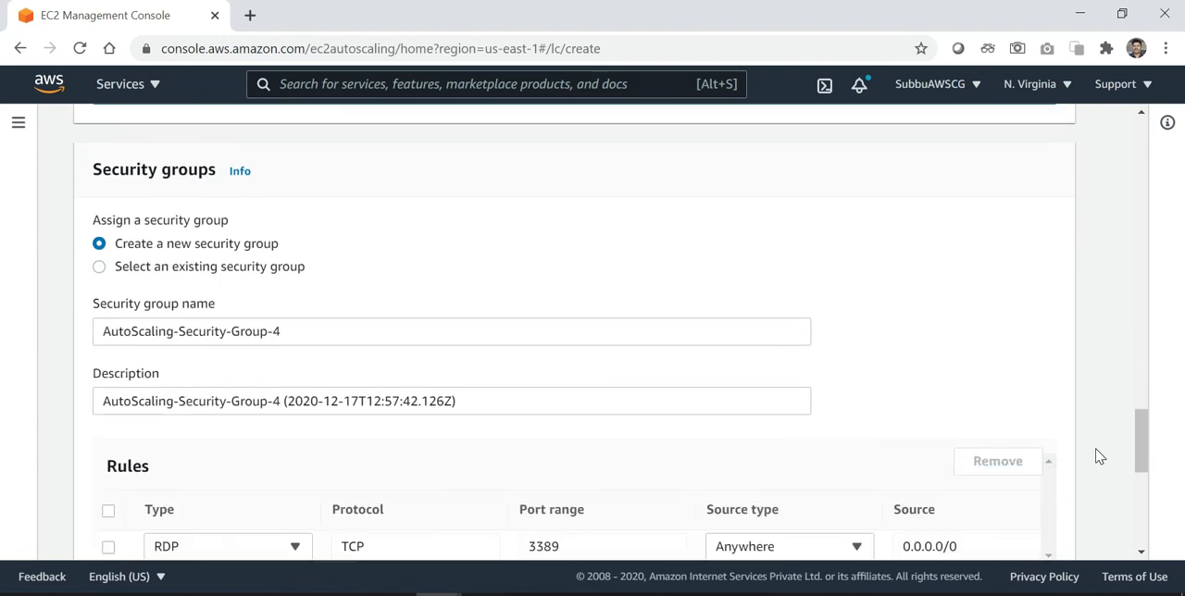
scroll(1099, 456, down, 1)
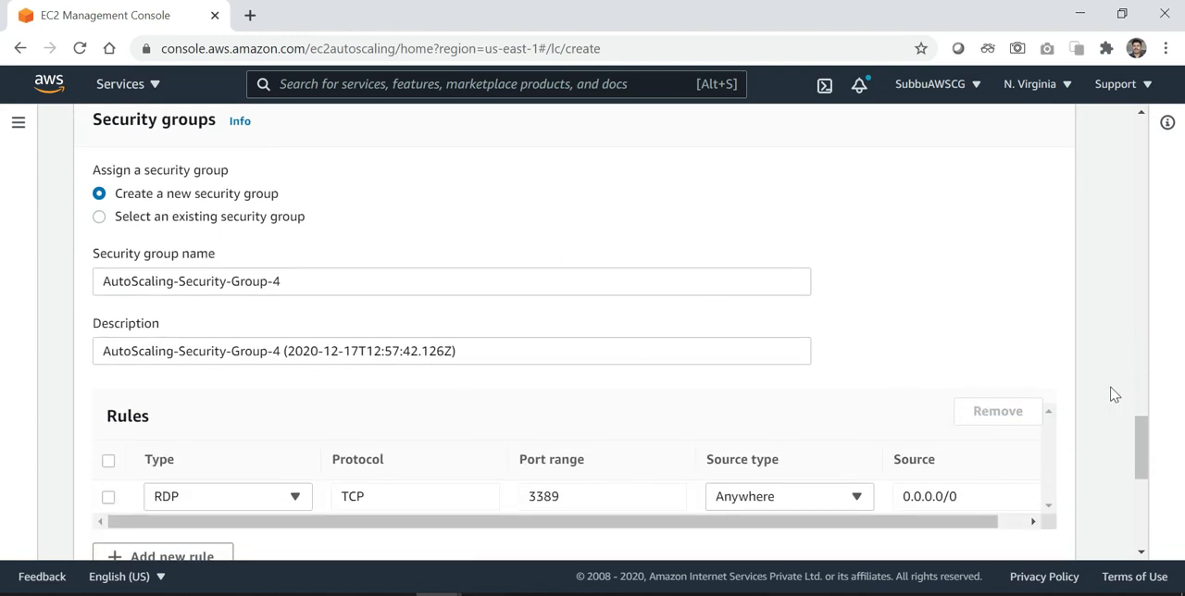
scroll(1113, 394, down, 3)
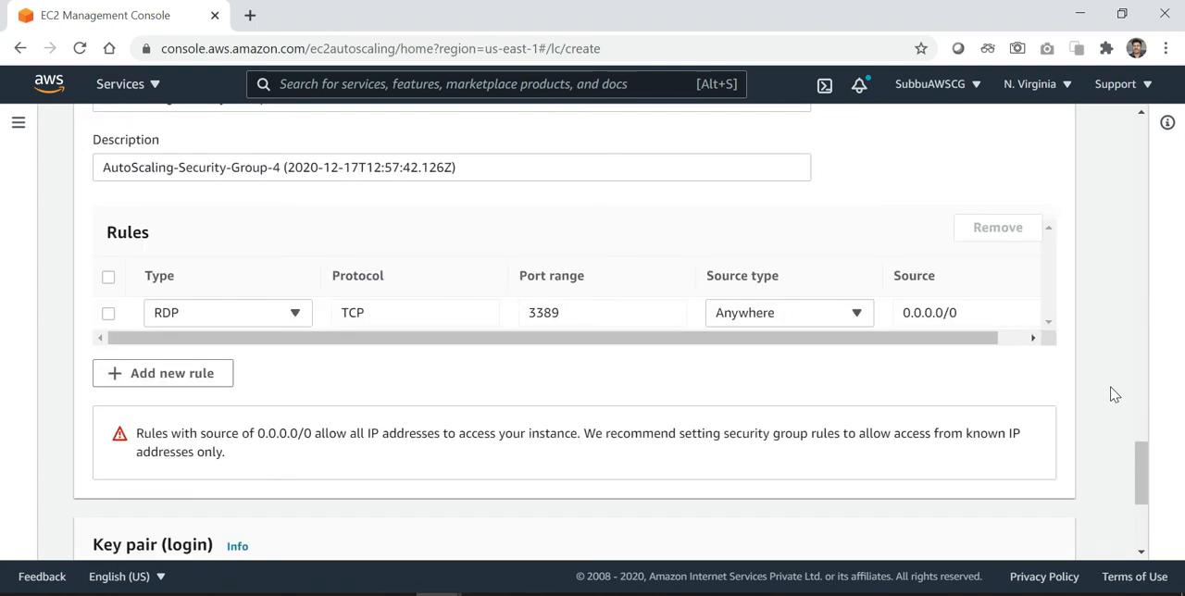
scroll(1113, 394, down, 2)
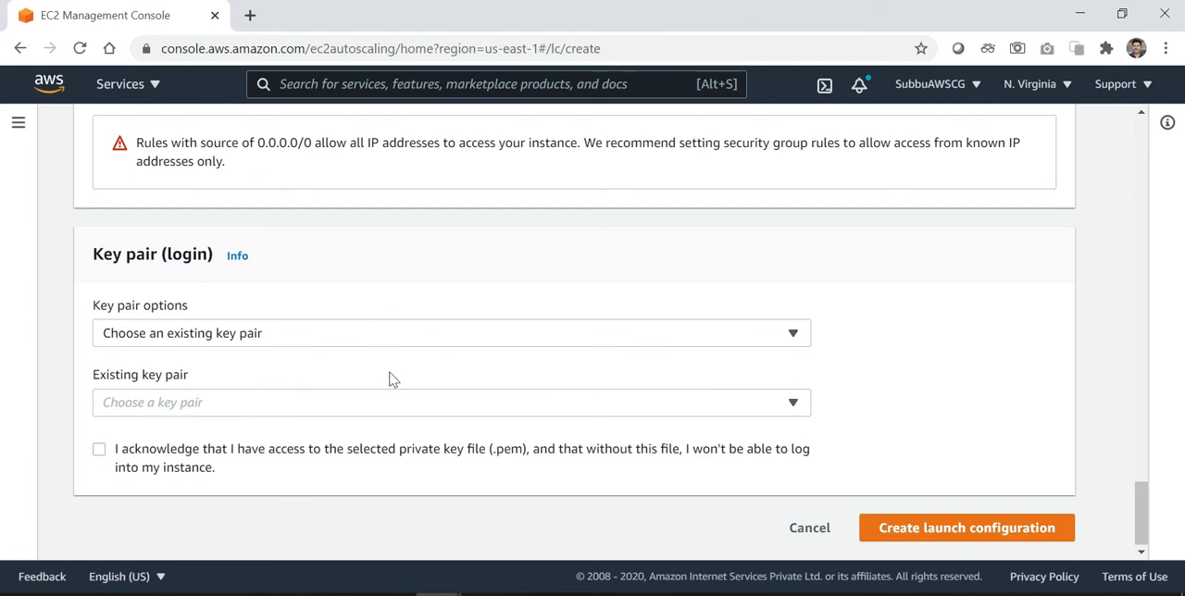
Assign the existing key pair KPAWS17Dec2020, acknowledge access to its private key file, and create the launch configuration
click(269, 413)
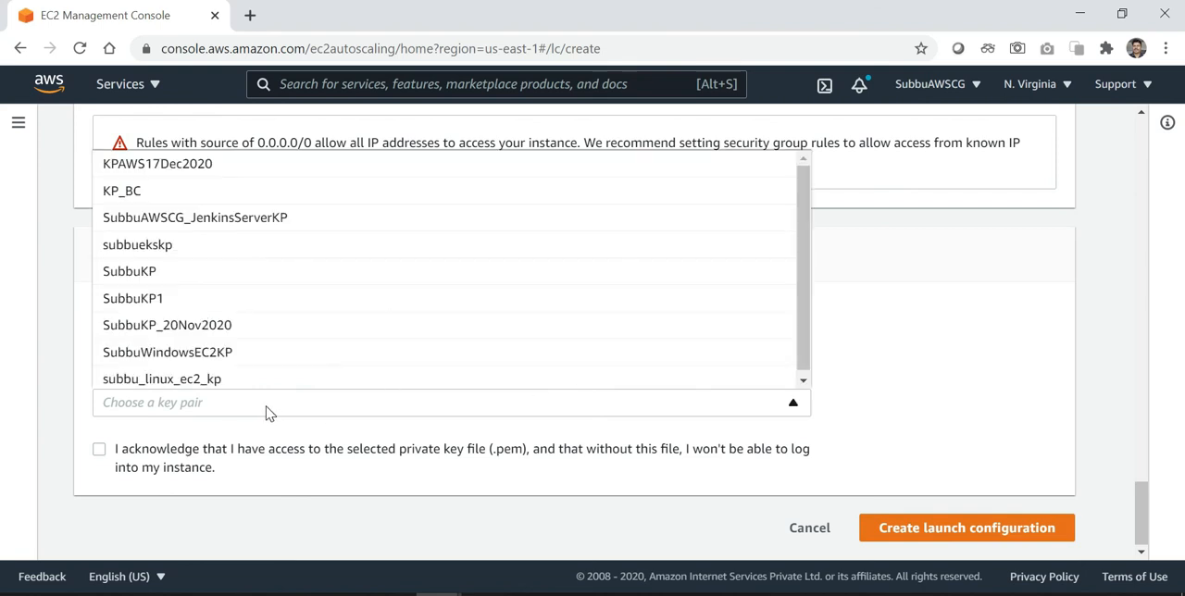
click(199, 176)
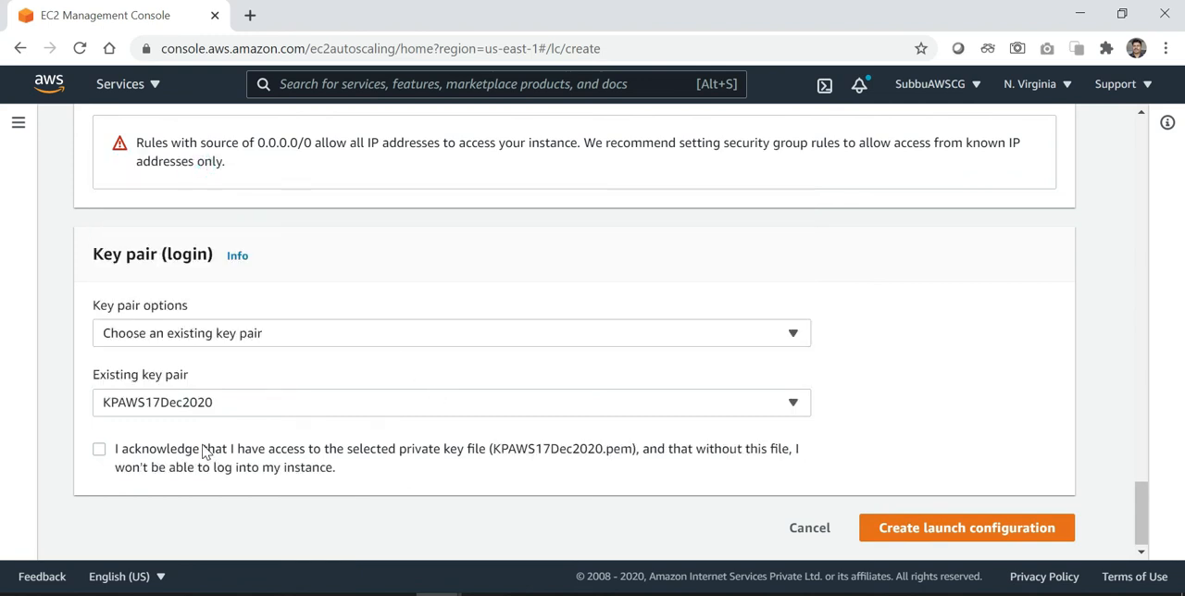
click(100, 451)
click(938, 537)
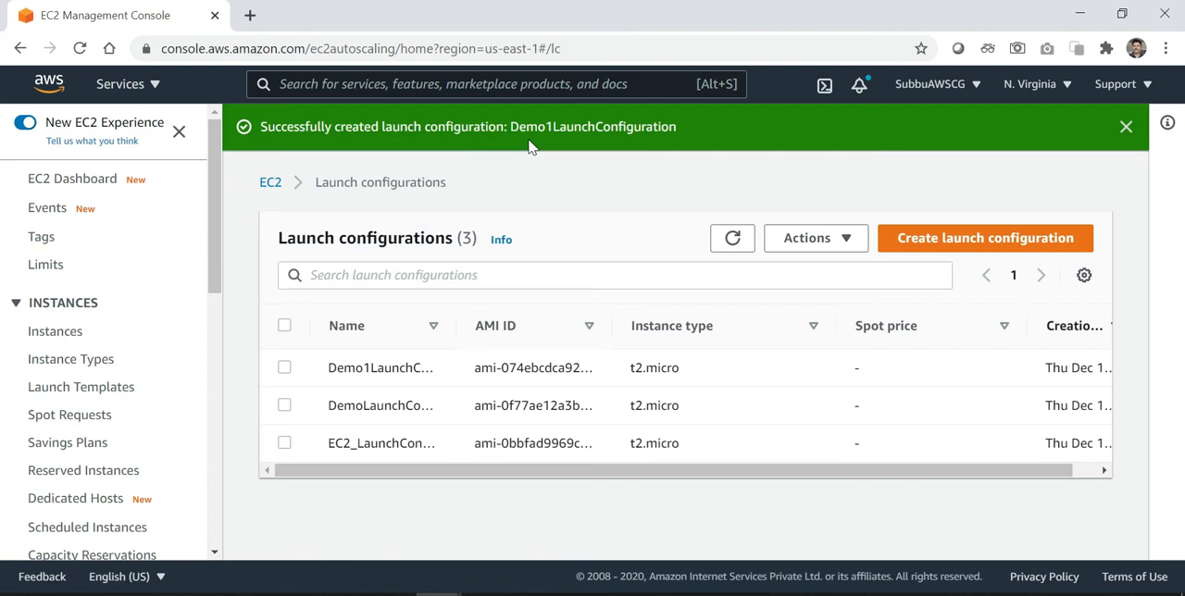
click(1126, 127)
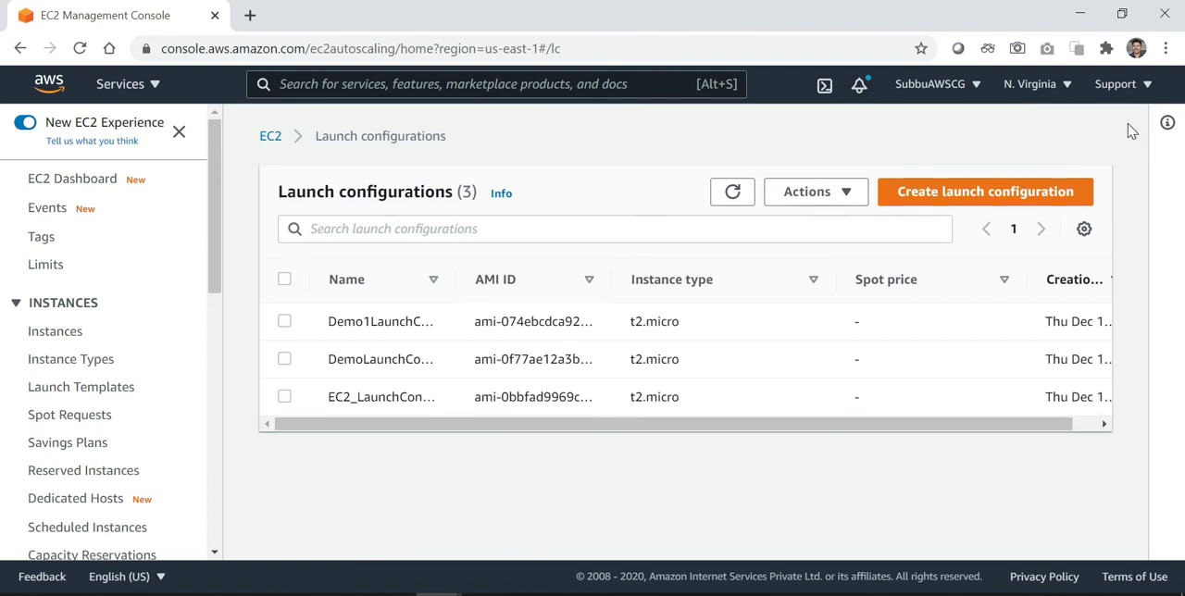
Look over the launch configurations list, and open the list of Auto Scaling groups
scroll(39, 418, down, 4)
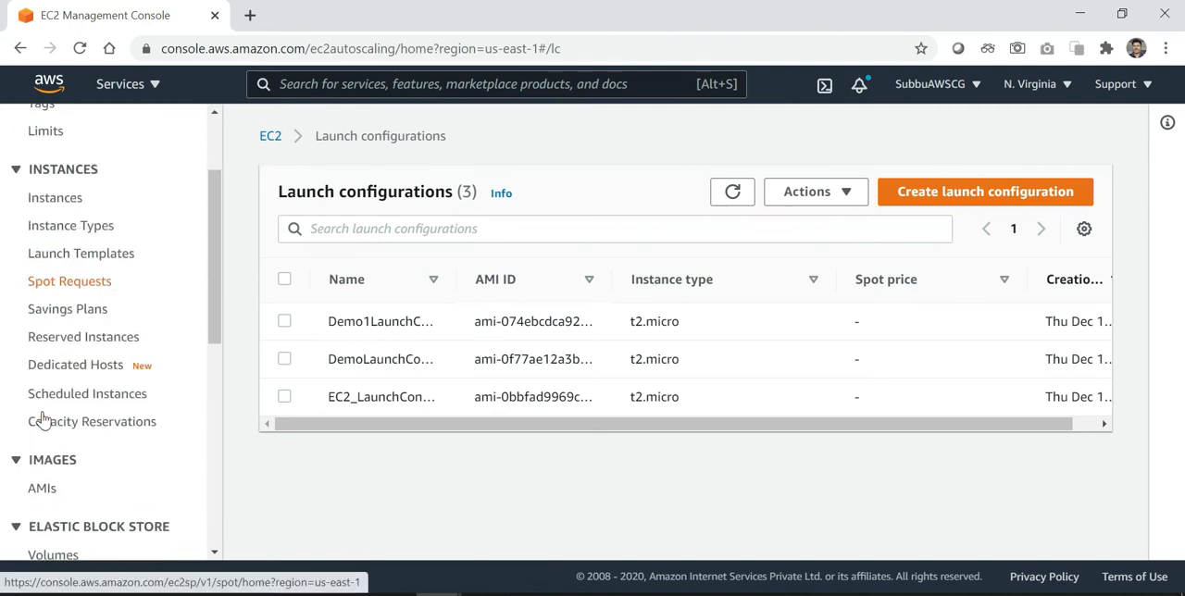
scroll(41, 421, down, 8)
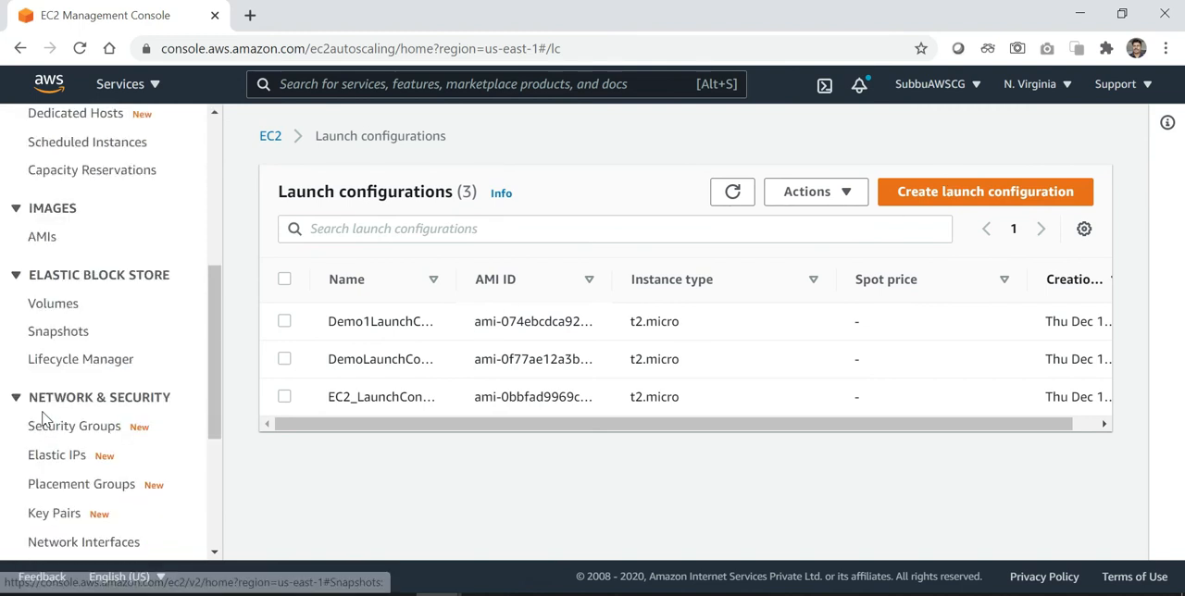
scroll(39, 450, down, 3)
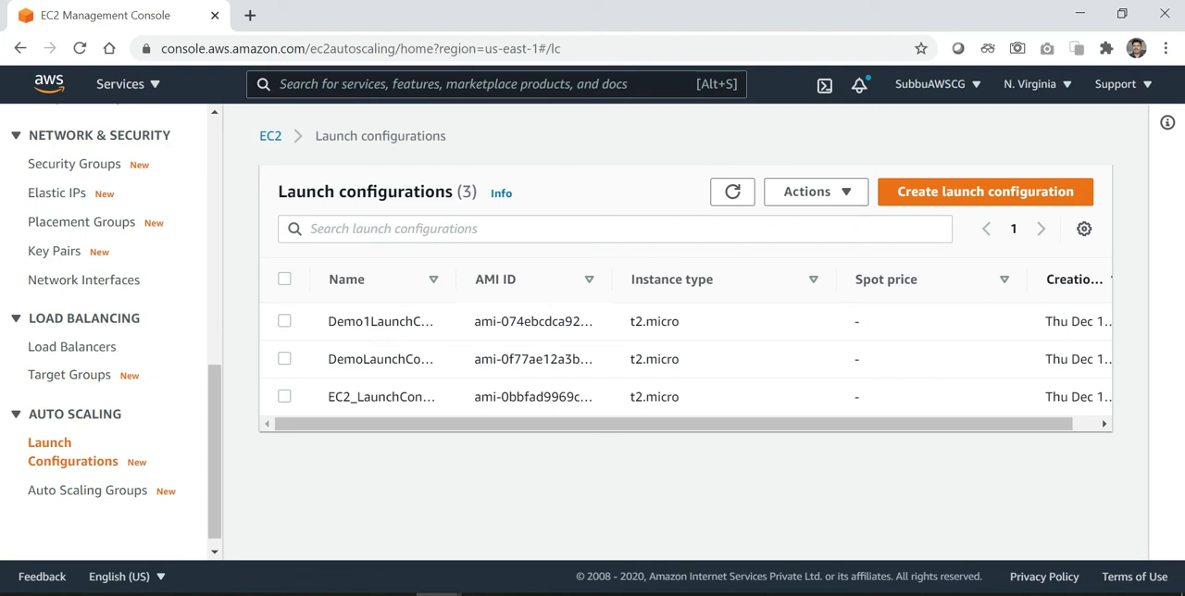
scroll(751, 348, right, 1)
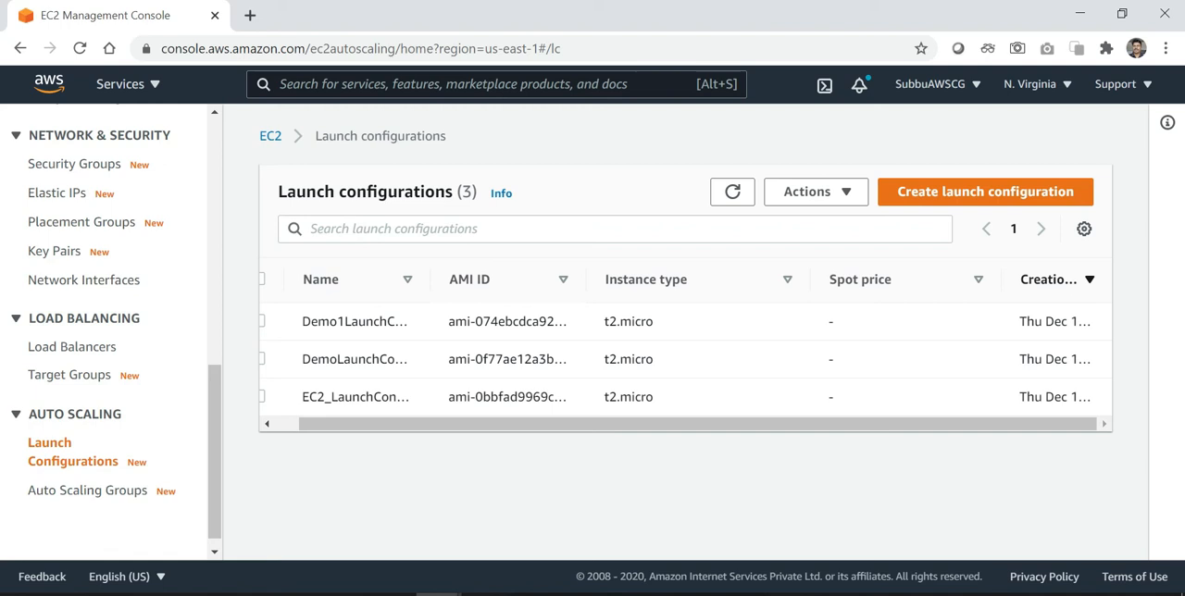
scroll(891, 345, left, 1)
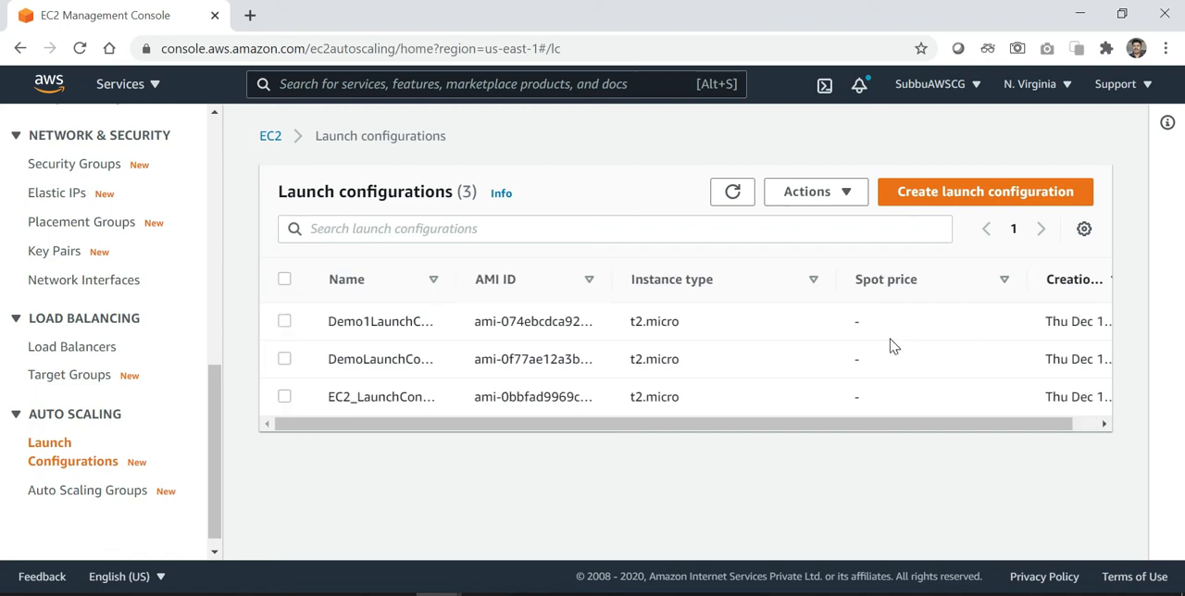
click(83, 493)
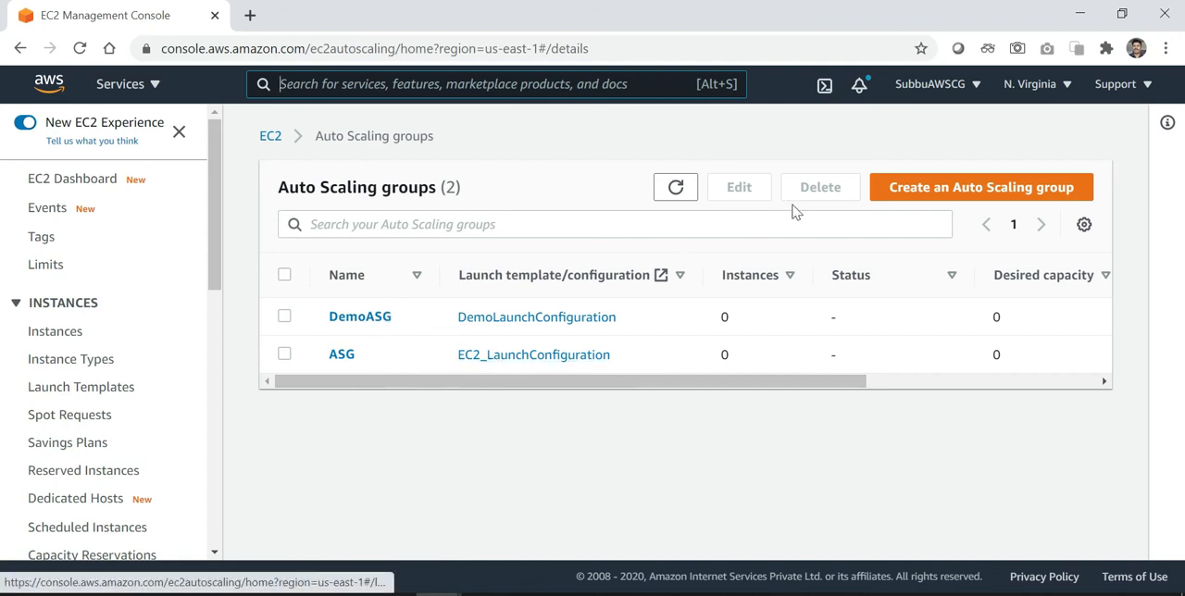
Start creating a new Auto Scaling group and name it Demo1ASG
click(933, 189)
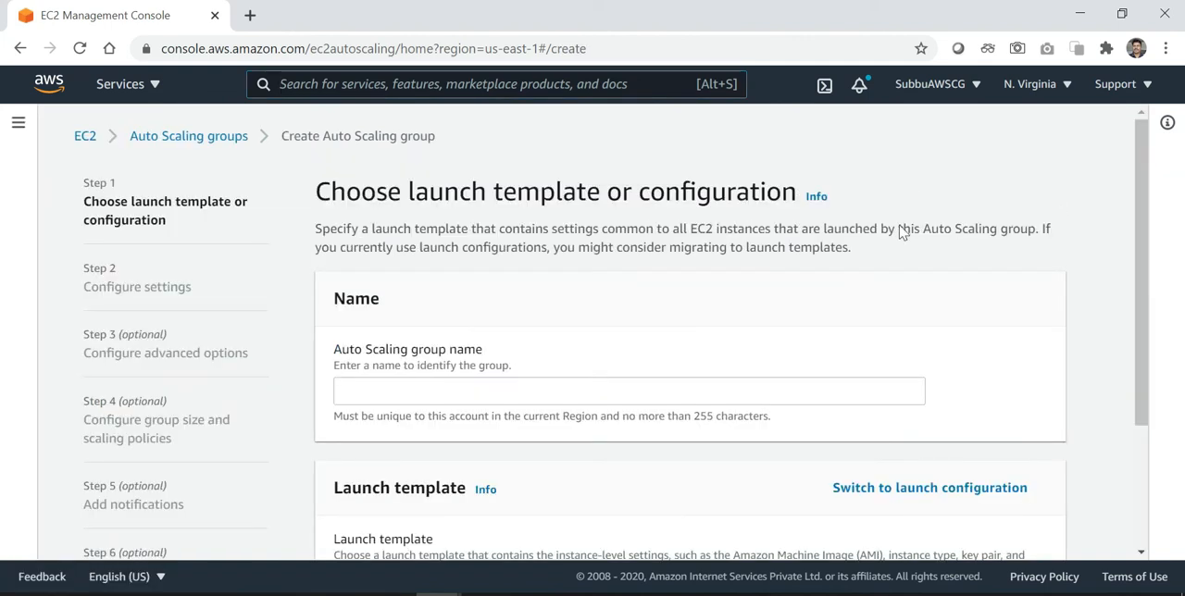
click(758, 389)
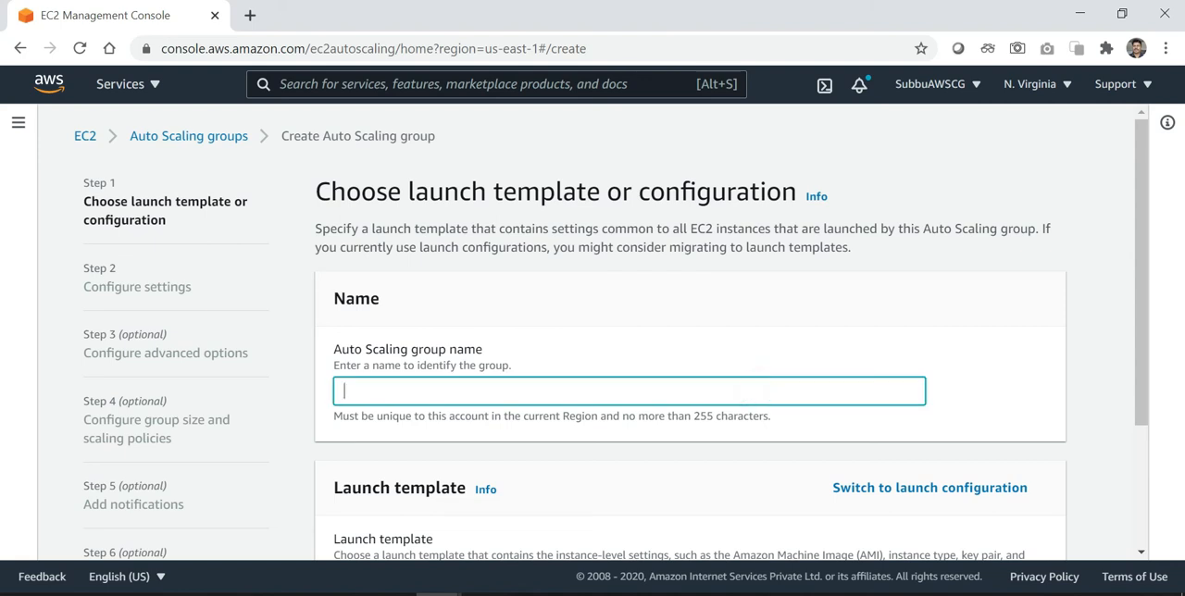
text(Demo1ASG)
scroll(1026, 381, down, 1)
scroll(1026, 381, down, 2)
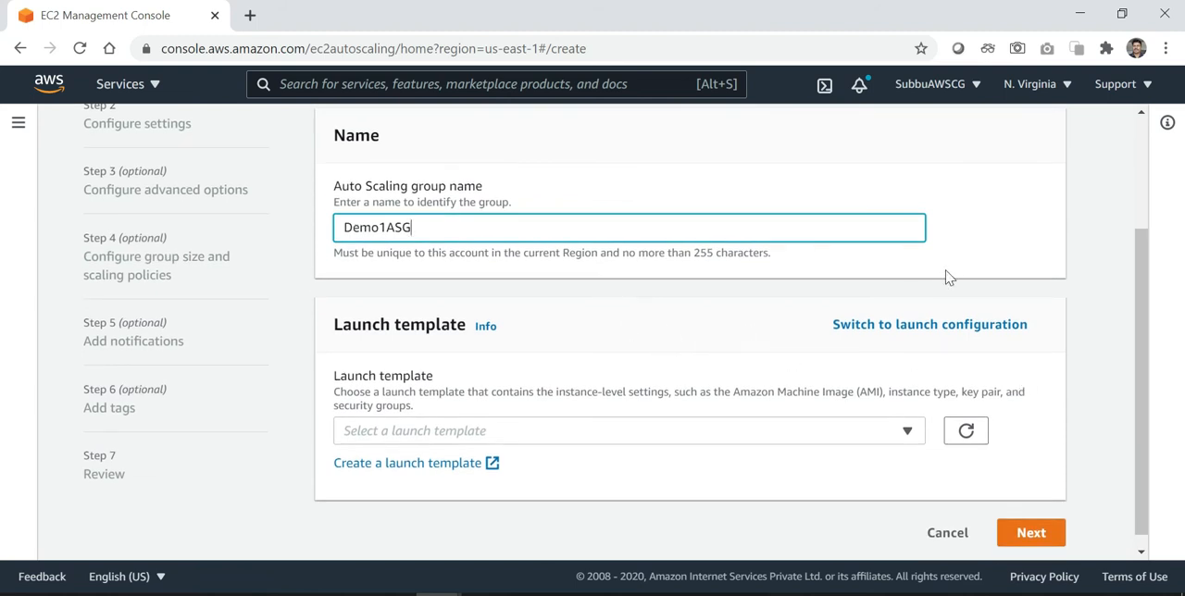
Base the group on a launch configuration instead of a template, choose Demo1LaunchConfiguration, and proceed to the network settings
scroll(978, 251, up, 2)
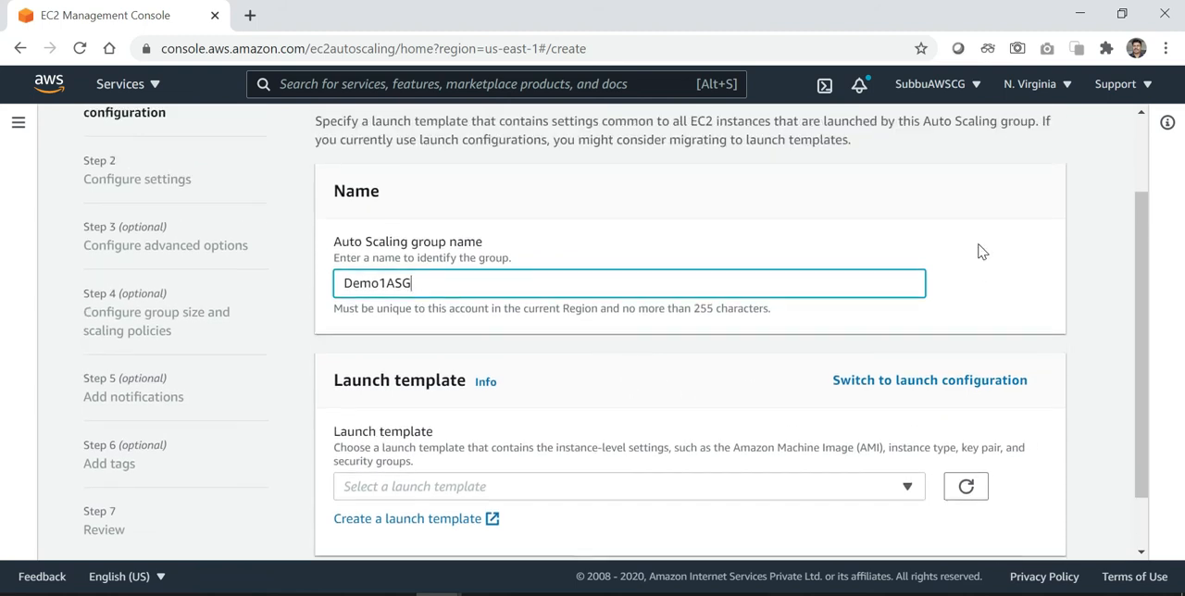
click(886, 408)
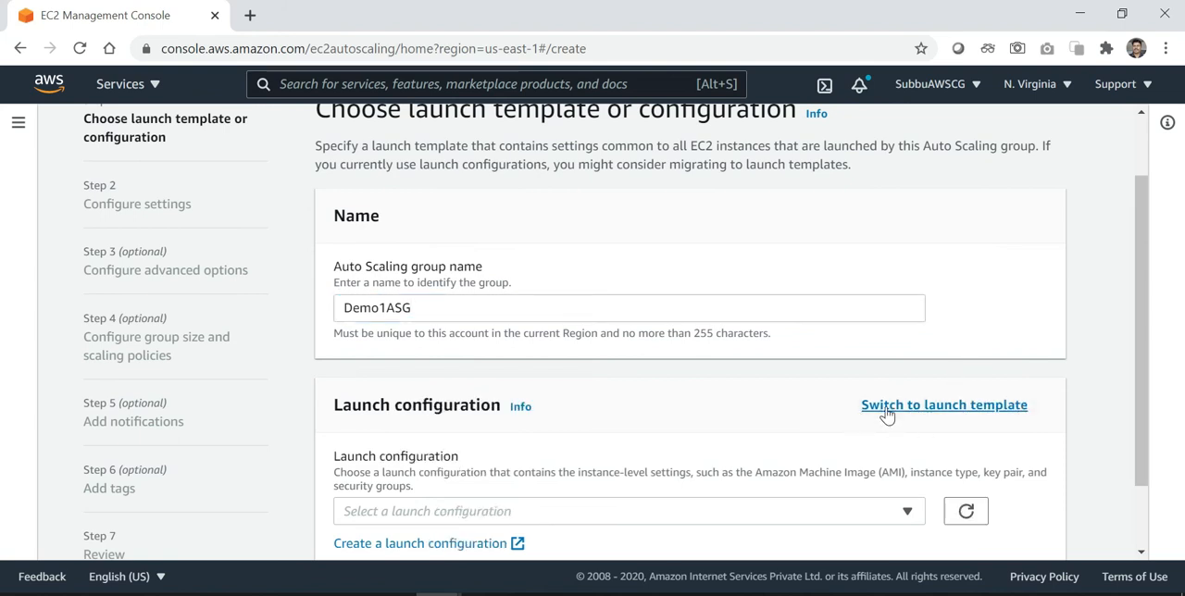
scroll(886, 415, down, 2)
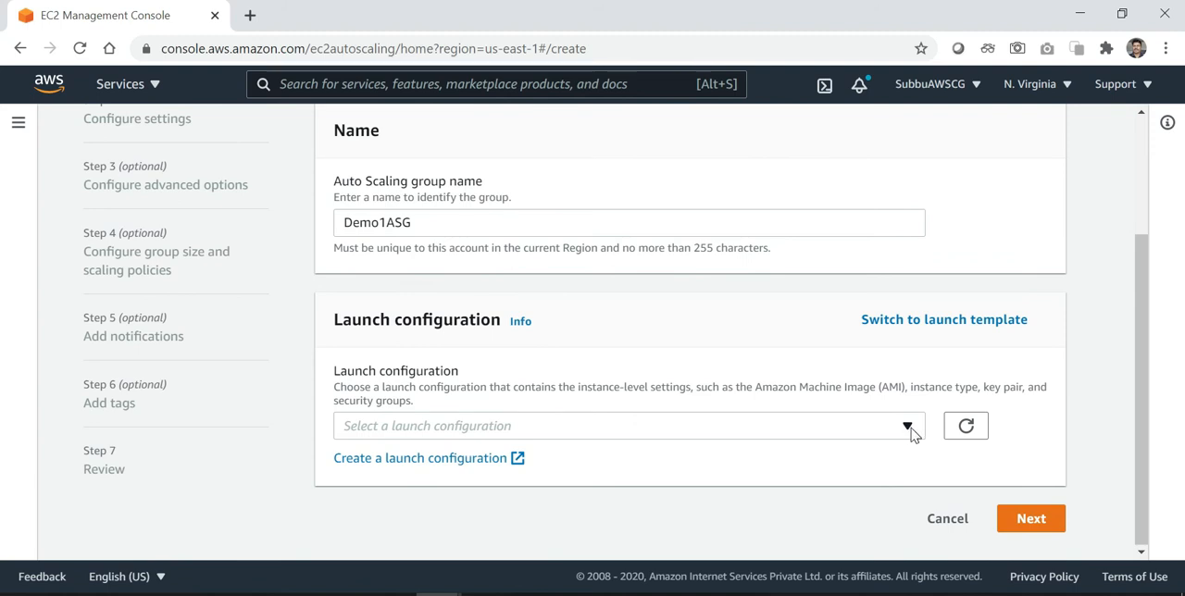
click(908, 427)
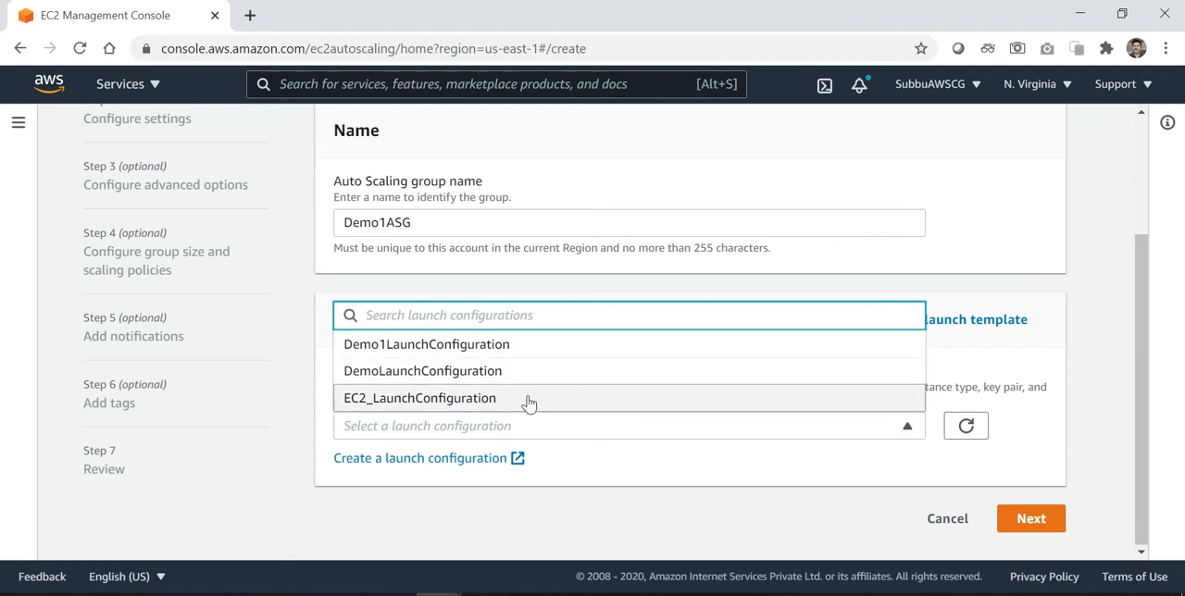
click(529, 355)
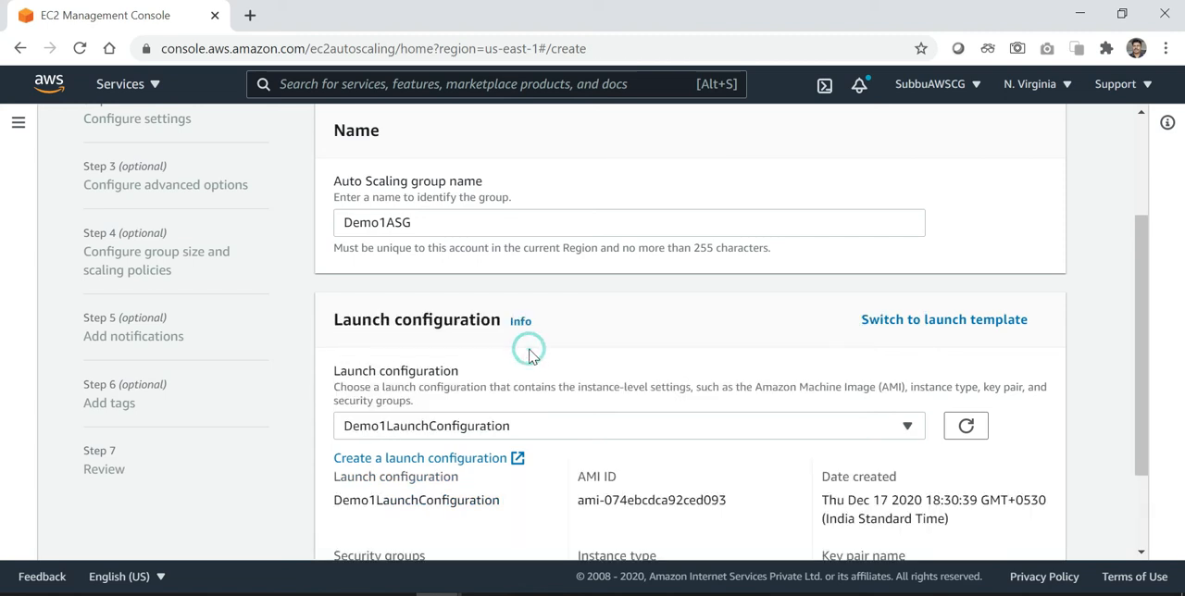
scroll(535, 370, down, 2)
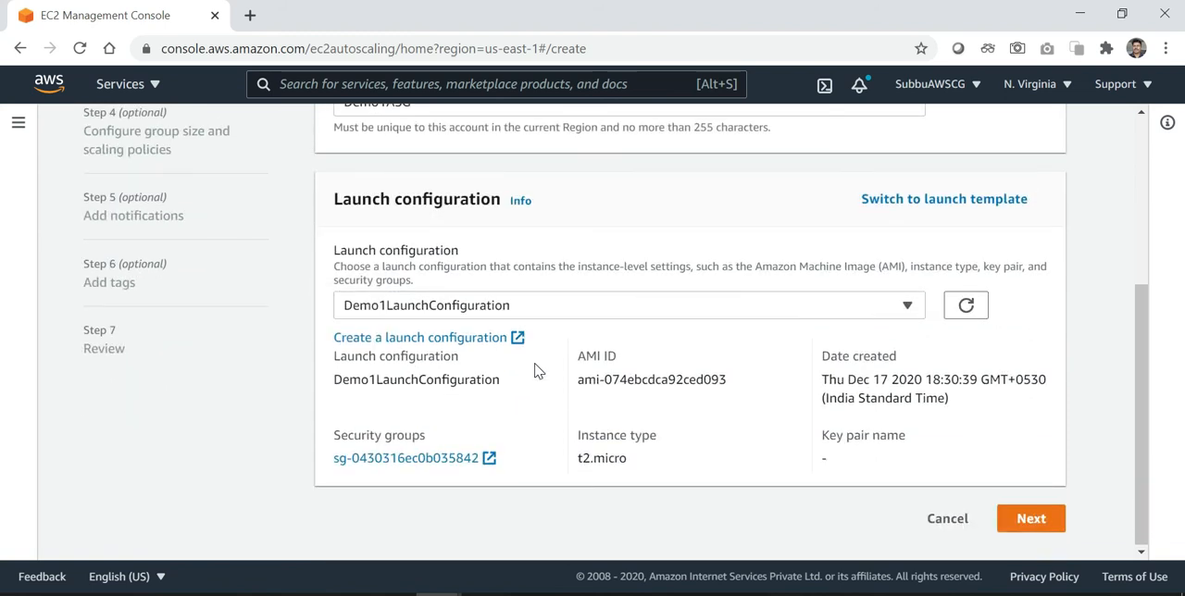
click(1031, 521)
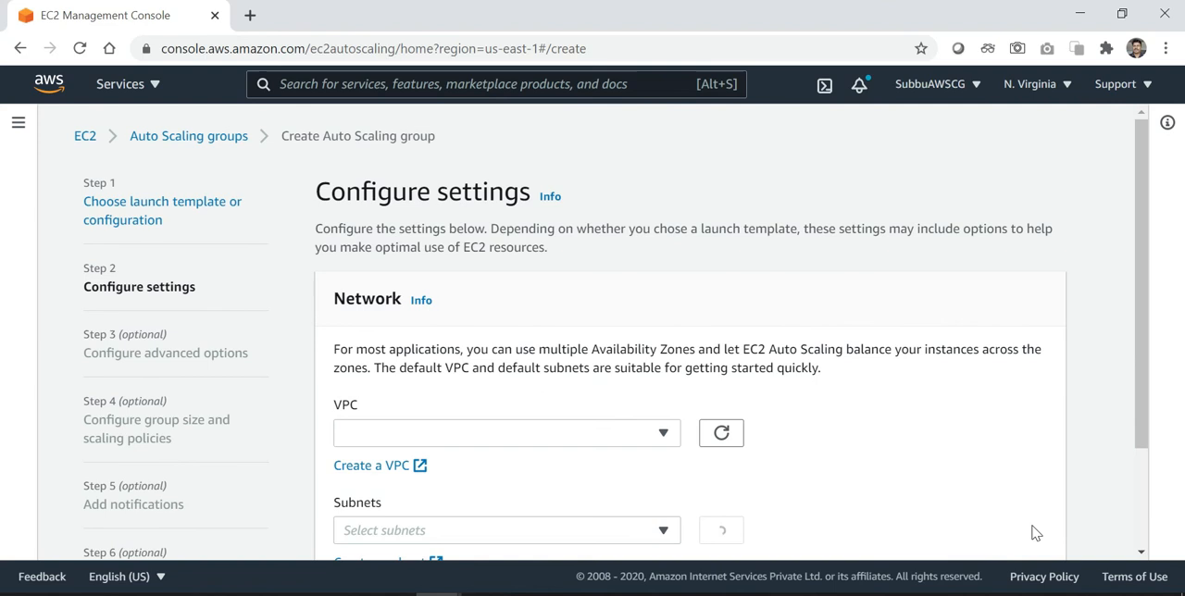
Keep the default VPC and add the default subnets in us-east-1a and us-east-1b to the Auto Scaling group
scroll(1033, 413, down, 2)
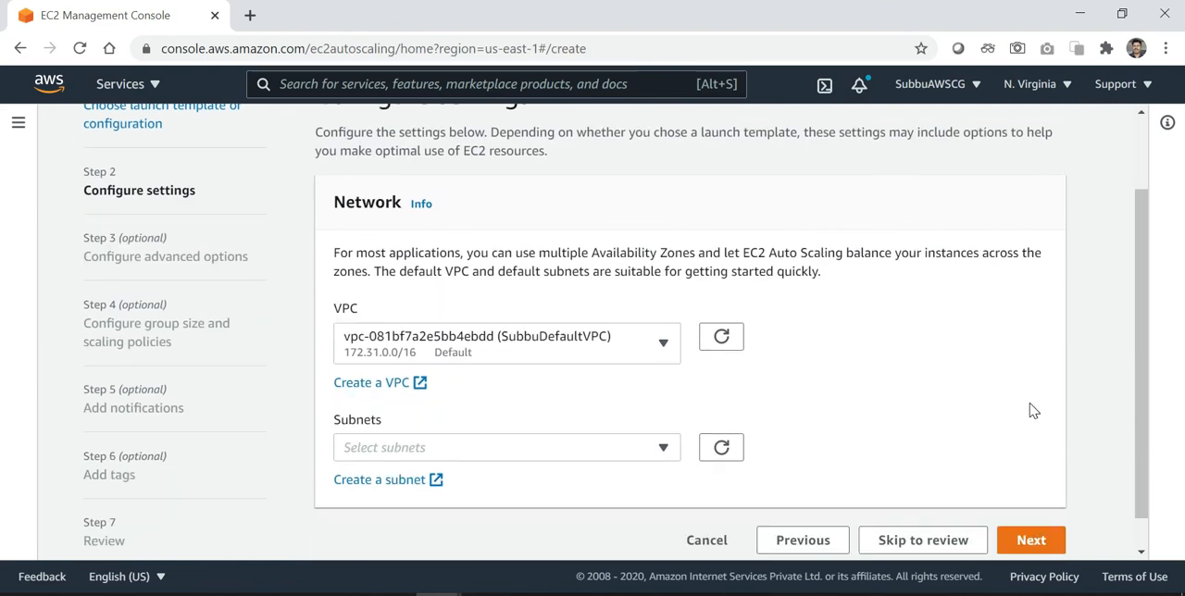
scroll(1033, 411, up, 2)
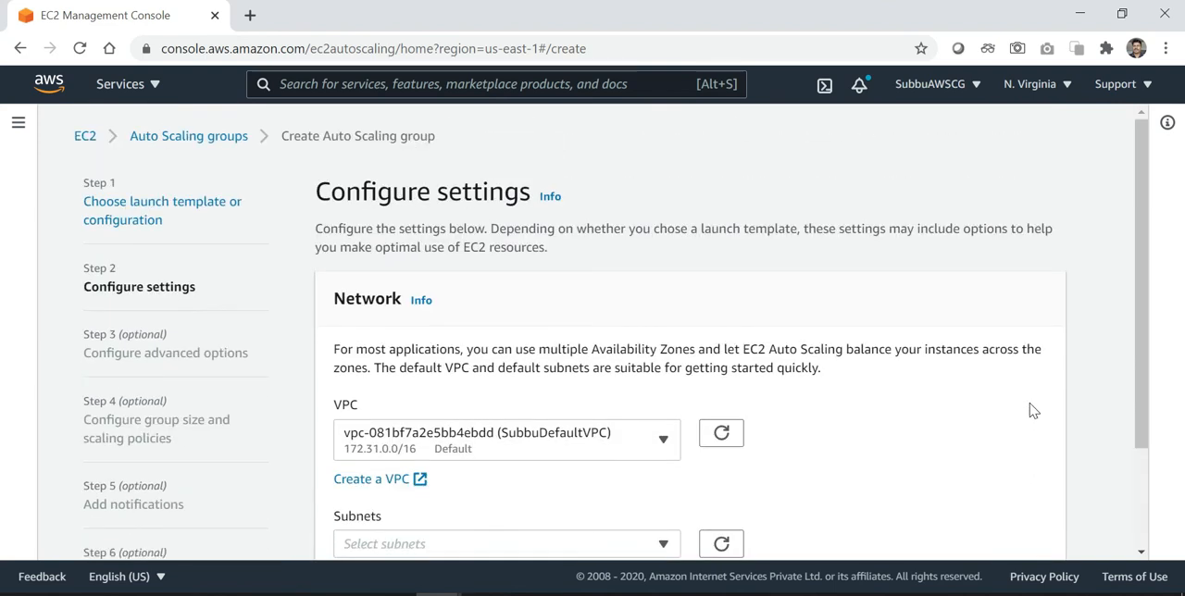
scroll(1033, 411, down, 1)
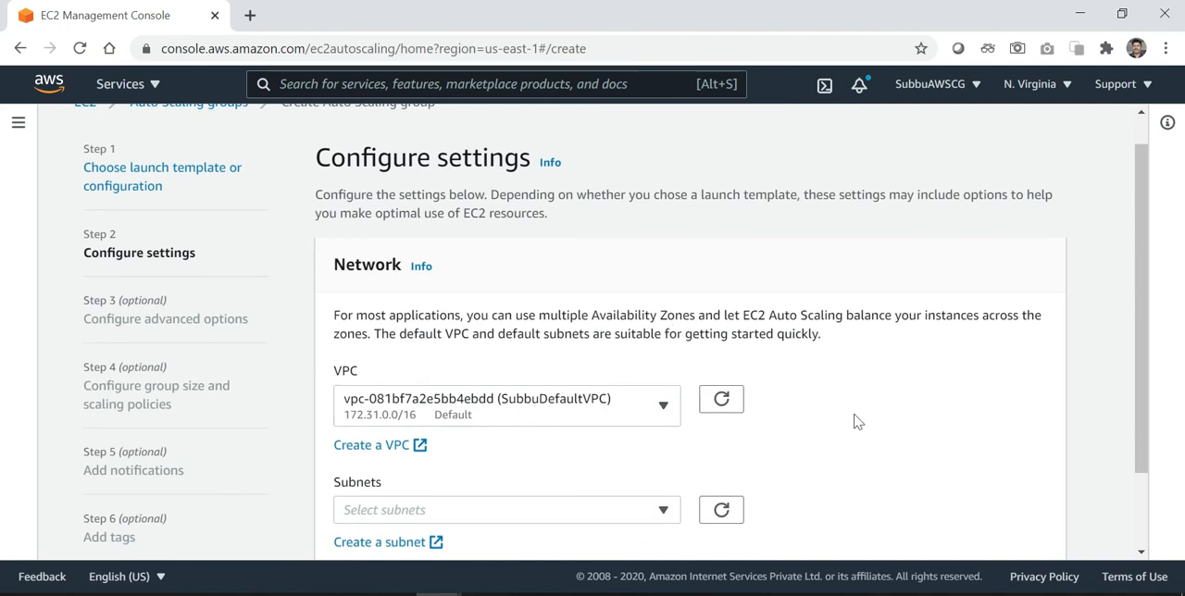
scroll(865, 421, up, 1)
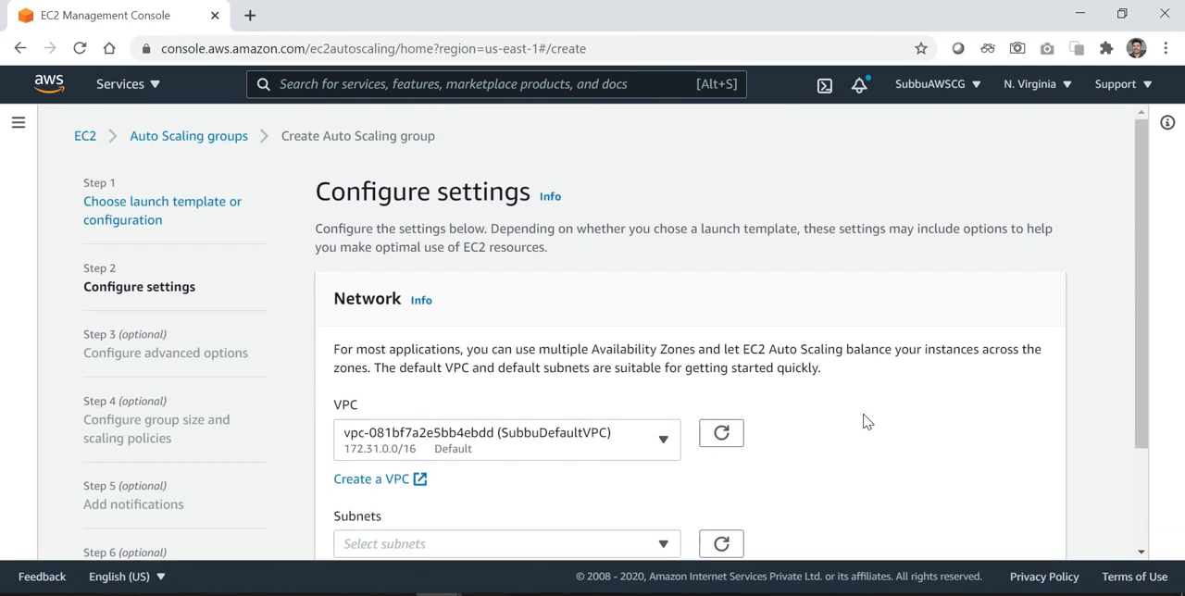
scroll(866, 421, down, 3)
scroll(866, 421, down, 1)
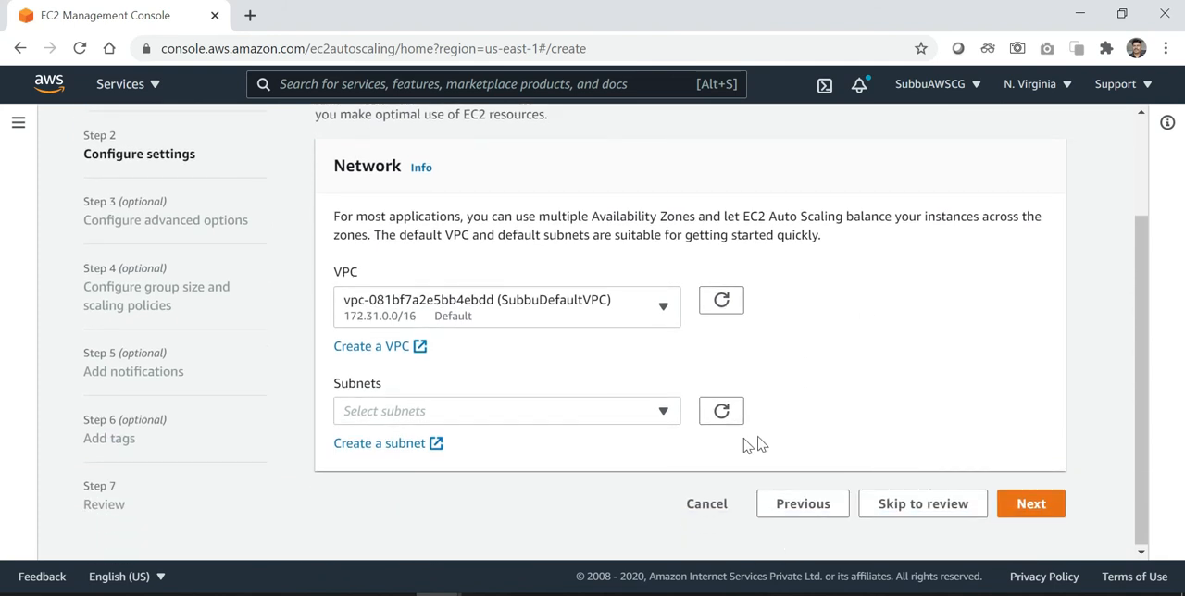
click(661, 410)
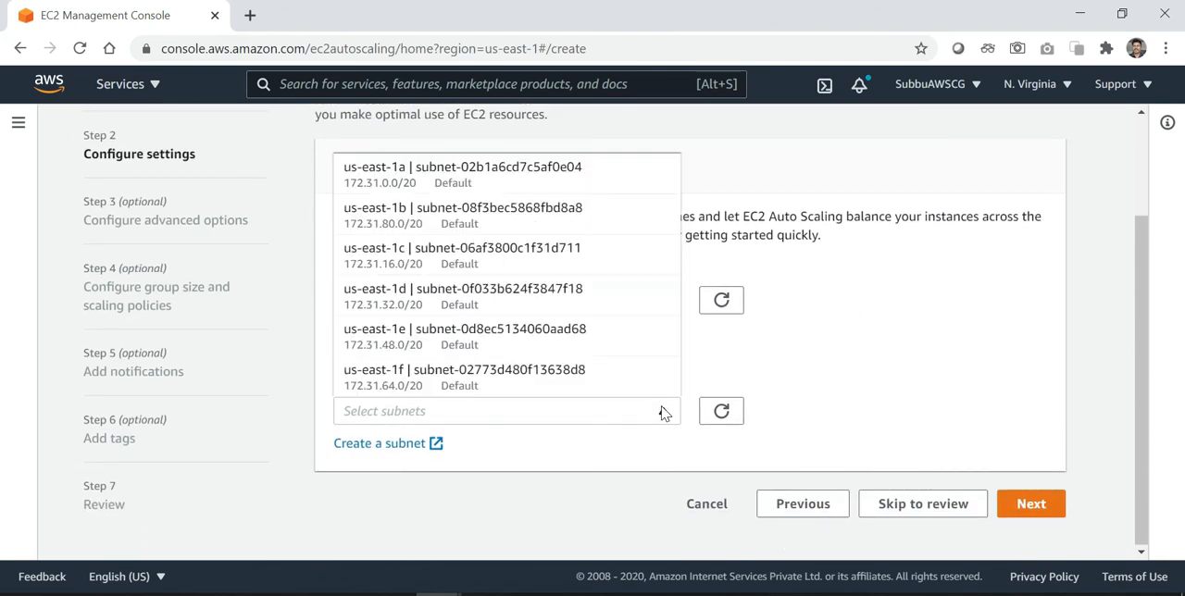
click(495, 178)
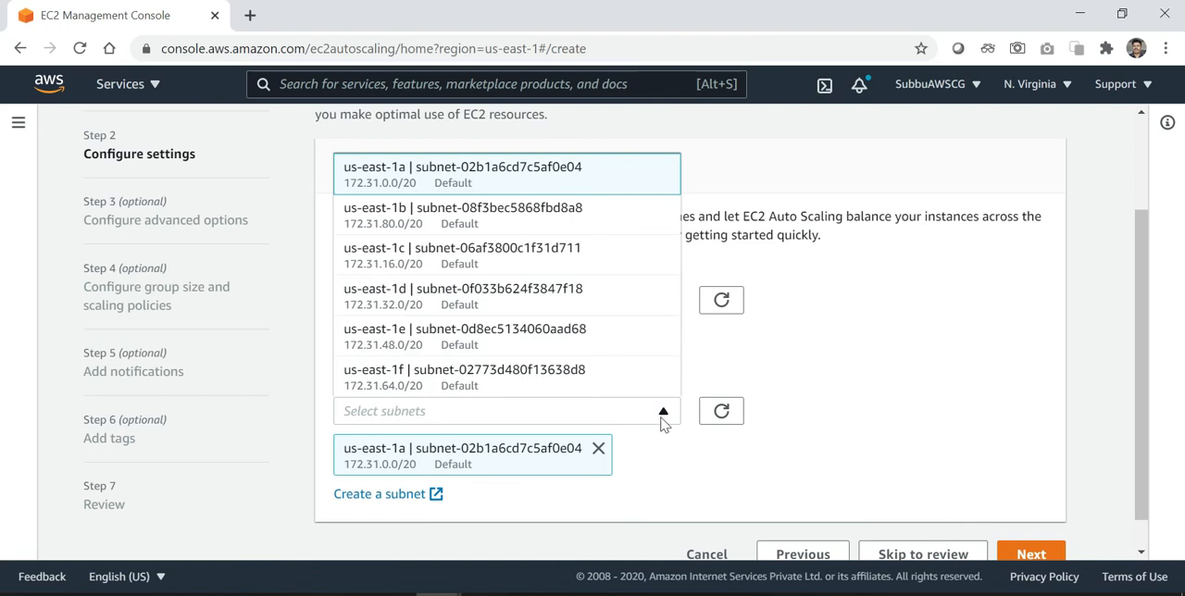
click(477, 220)
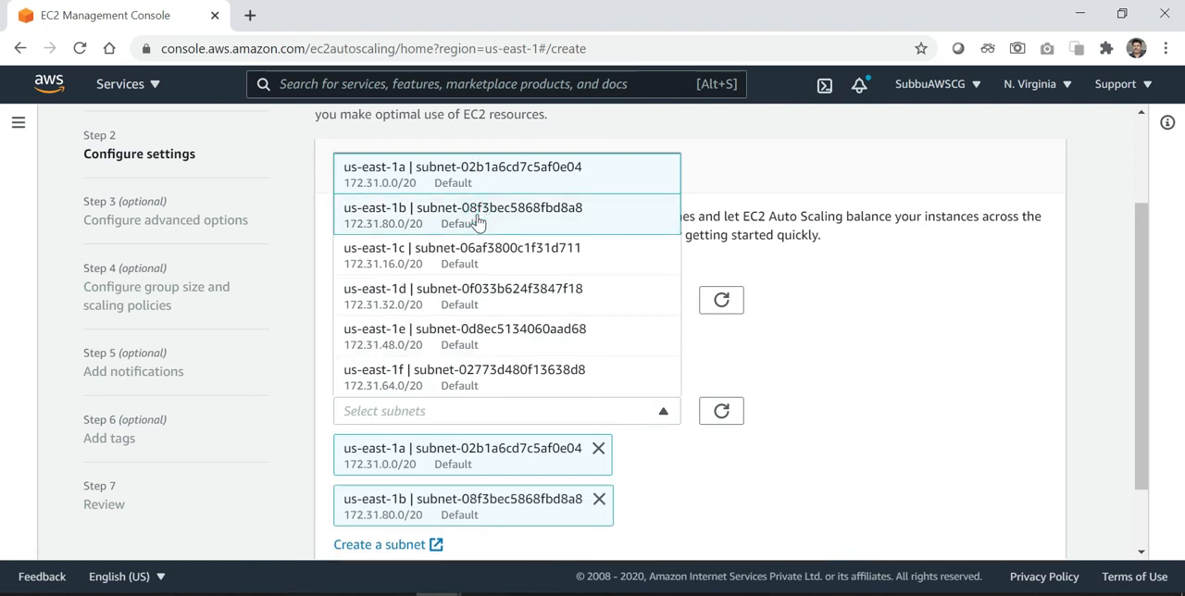
scroll(894, 412, down, 1)
click(894, 412)
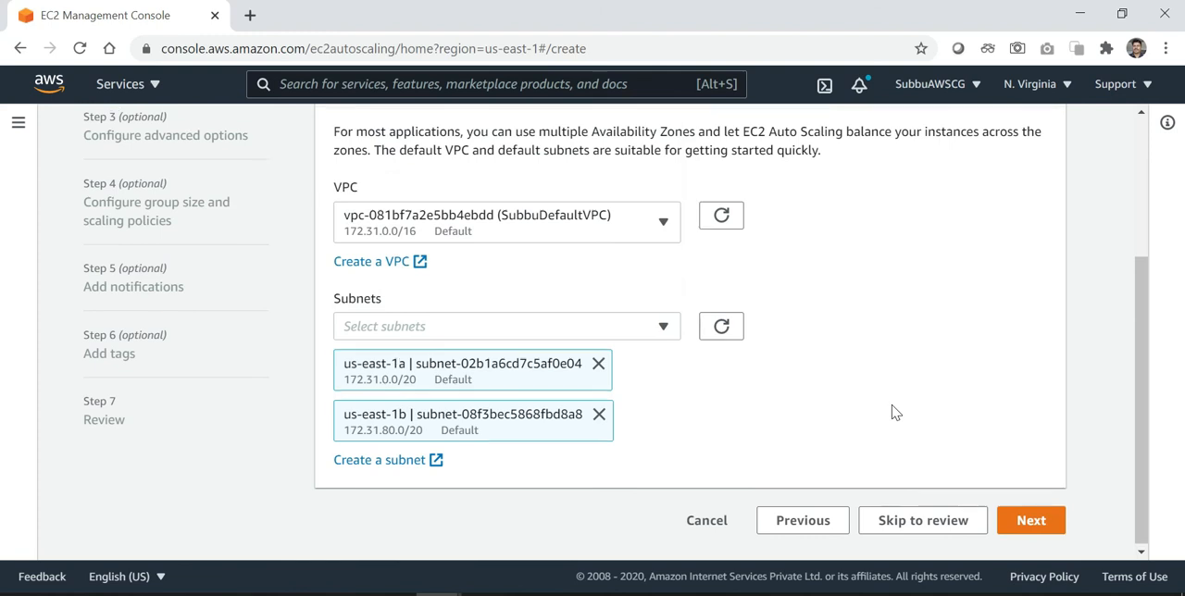
Check the chosen VPC and subnets, and proceed to the advanced options of the Auto Scaling group
scroll(894, 412, up, 2)
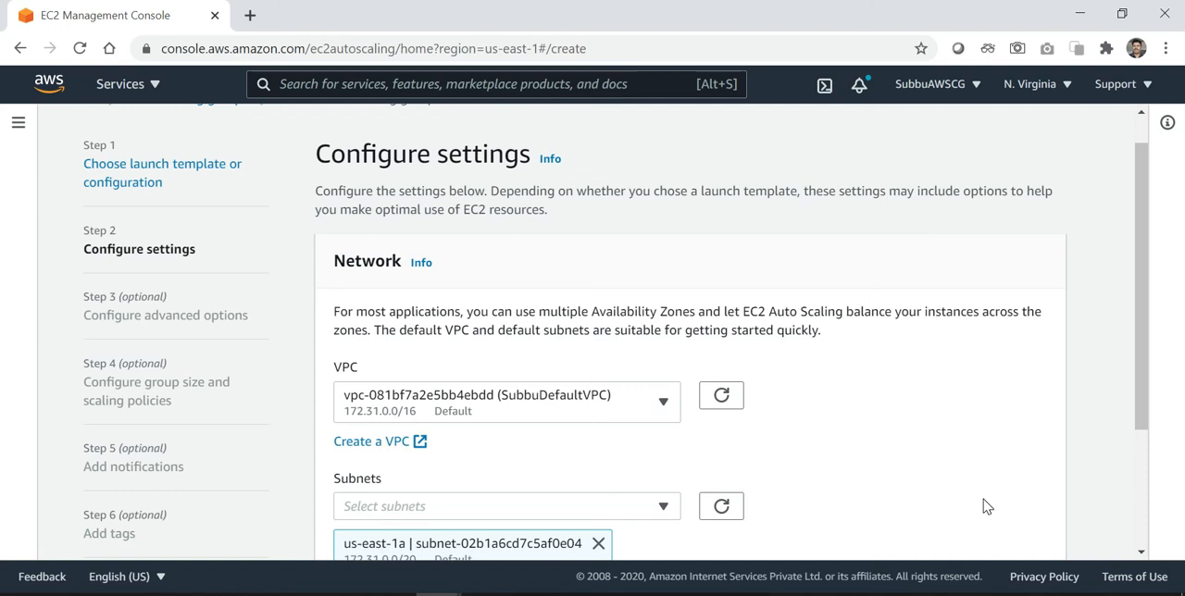
scroll(987, 506, down, 1)
scroll(987, 506, down, 3)
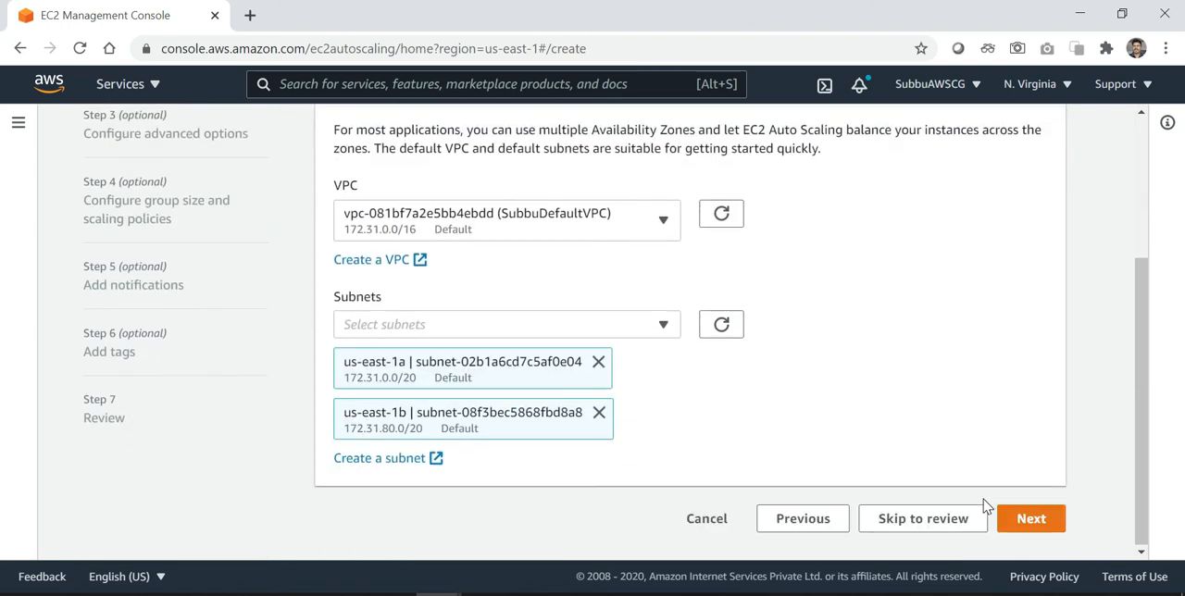
click(1032, 519)
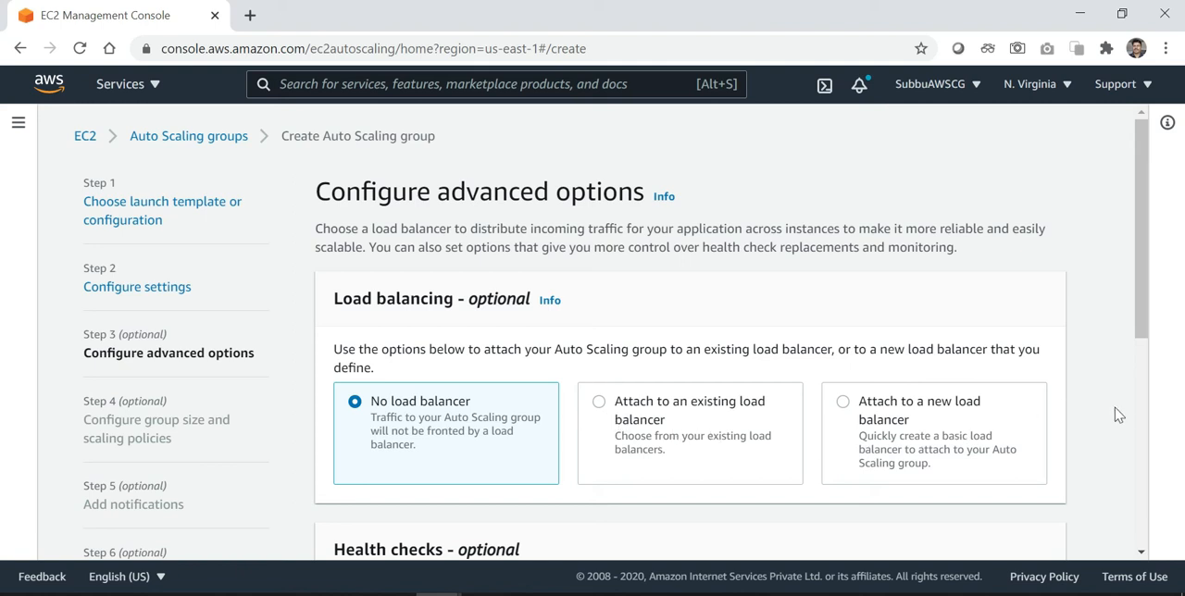
Keep no load balancer, EC2 health checks with a 300-second grace period and no CloudWatch group metrics, and proceed to the group size settings
scroll(1119, 414, down, 2)
scroll(1119, 414, down, 1)
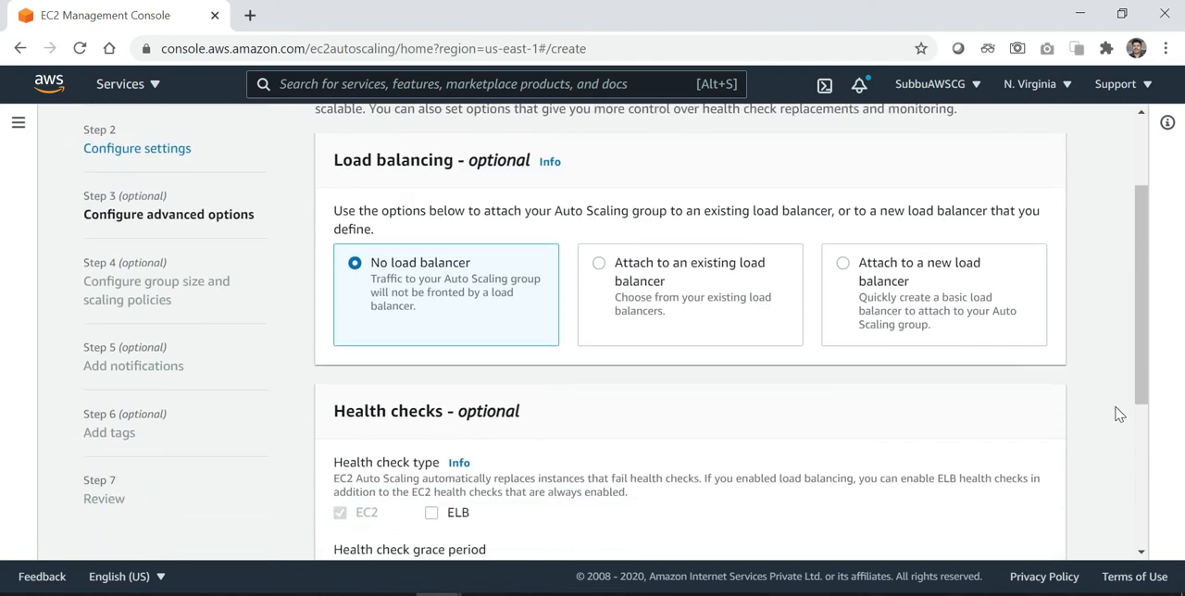
scroll(1119, 414, down, 1)
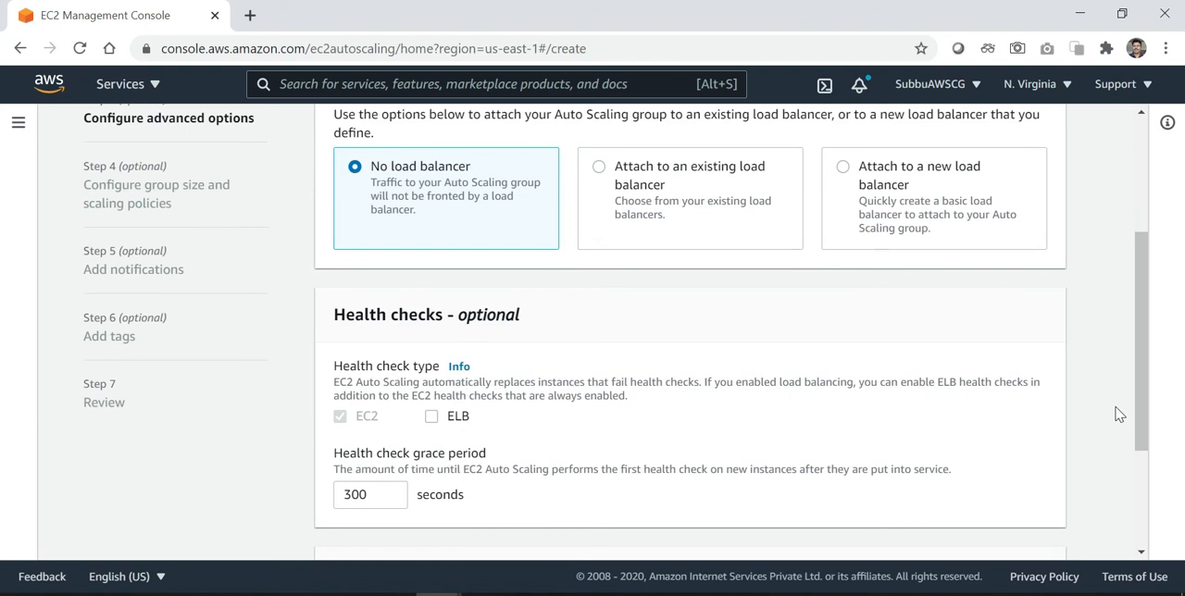
scroll(1119, 414, down, 1)
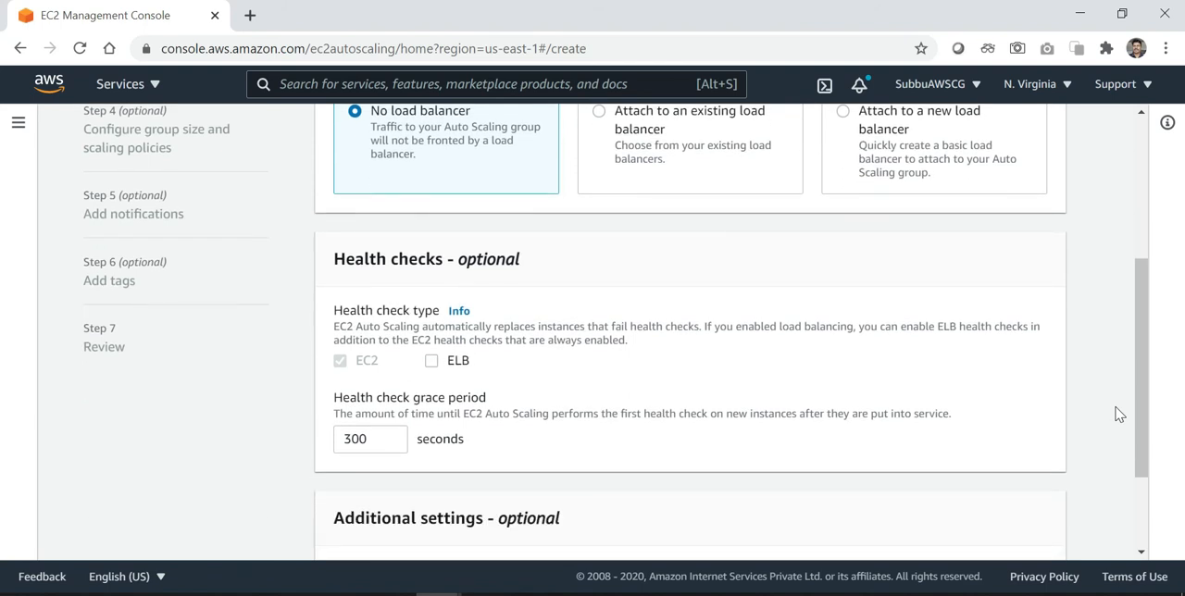
scroll(1119, 414, down, 1)
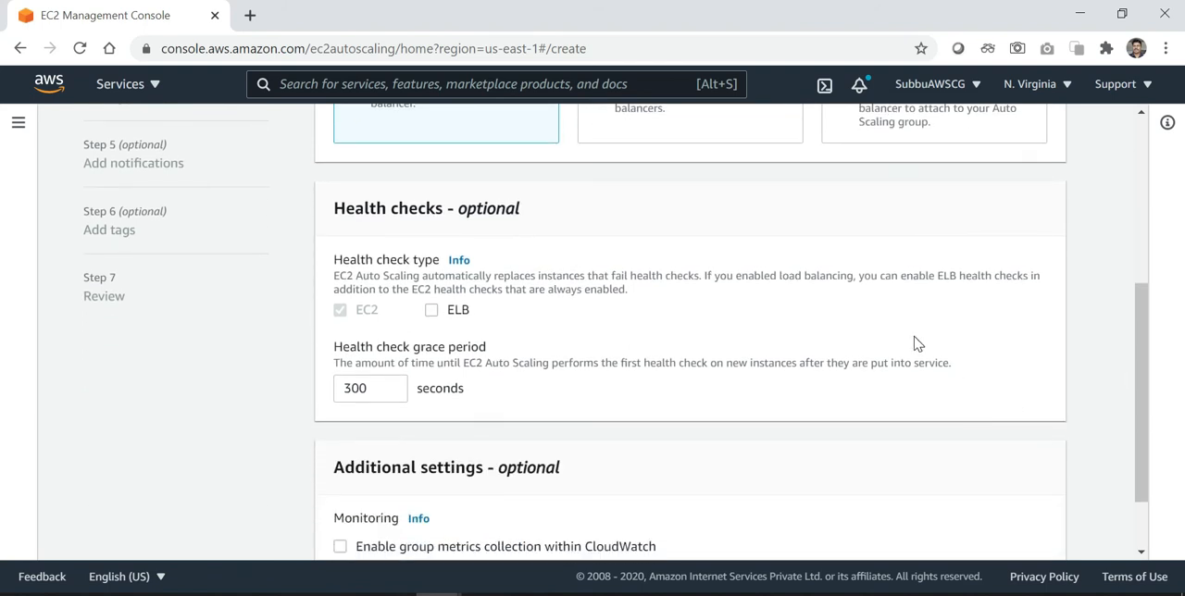
scroll(914, 343, up, 2)
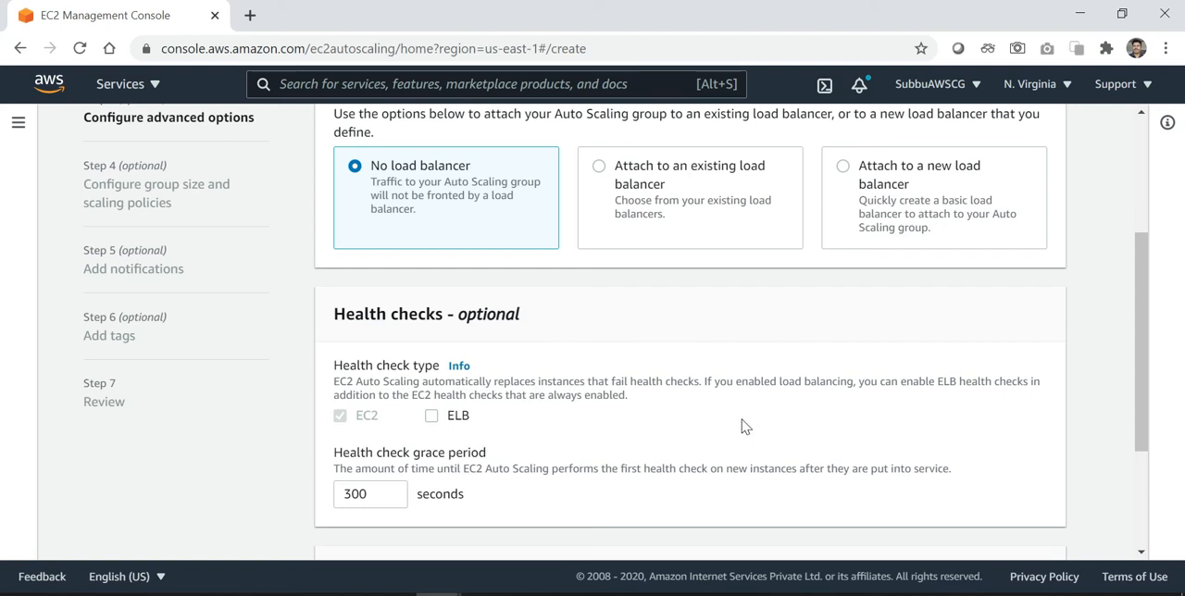
scroll(745, 427, down, 2)
scroll(745, 426, down, 1)
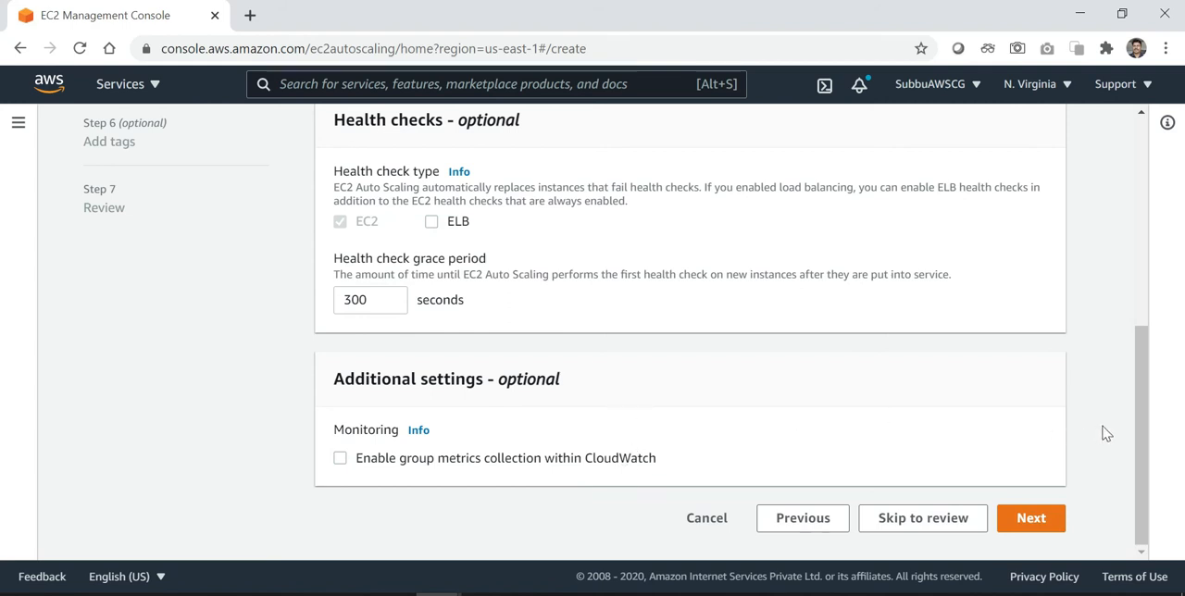
click(1033, 519)
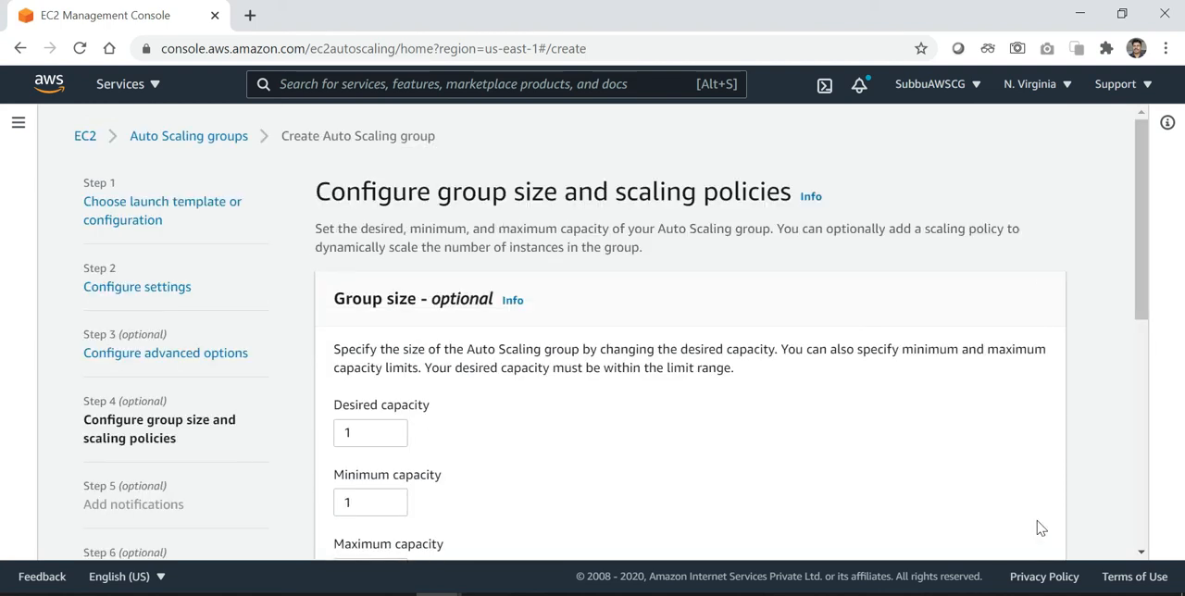
Set the group's maximum capacity to 2, keeping the desired and minimum capacity at 1
scroll(874, 443, down, 1)
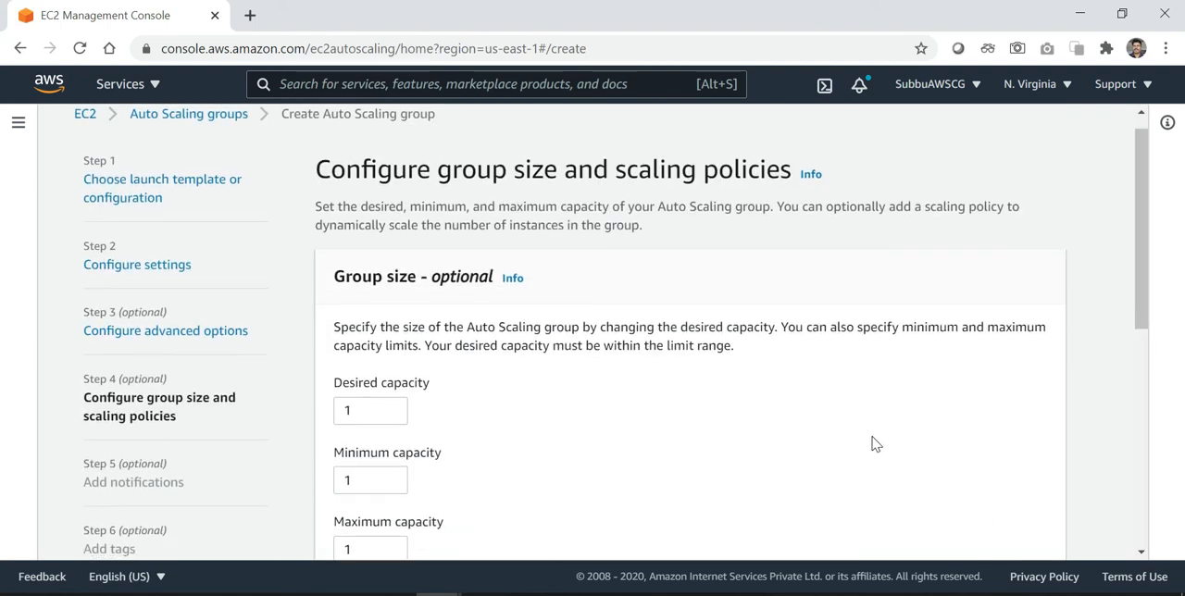
scroll(874, 444, down, 1)
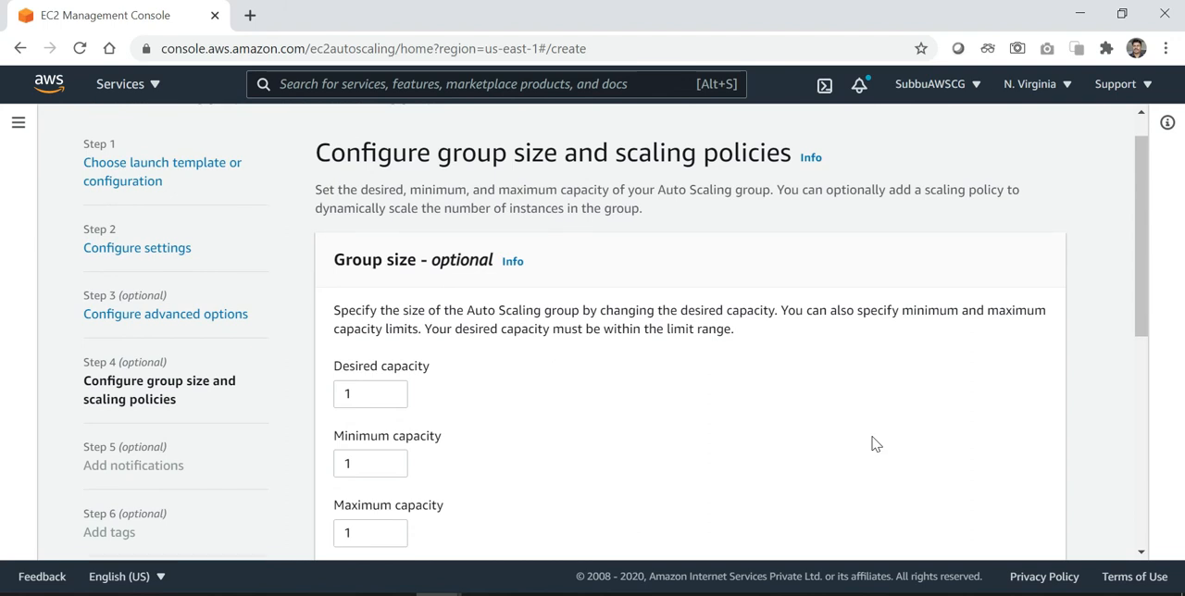
scroll(875, 444, down, 2)
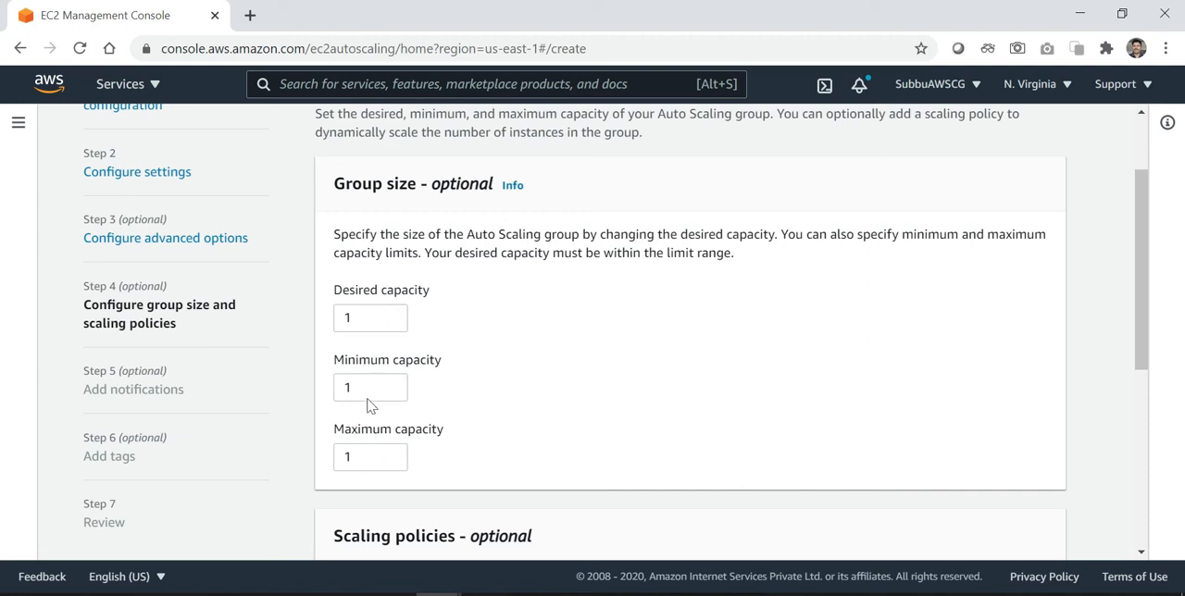
click(368, 456)
key(BackSpace)
text(0)
key(BackSpace)
text(2)
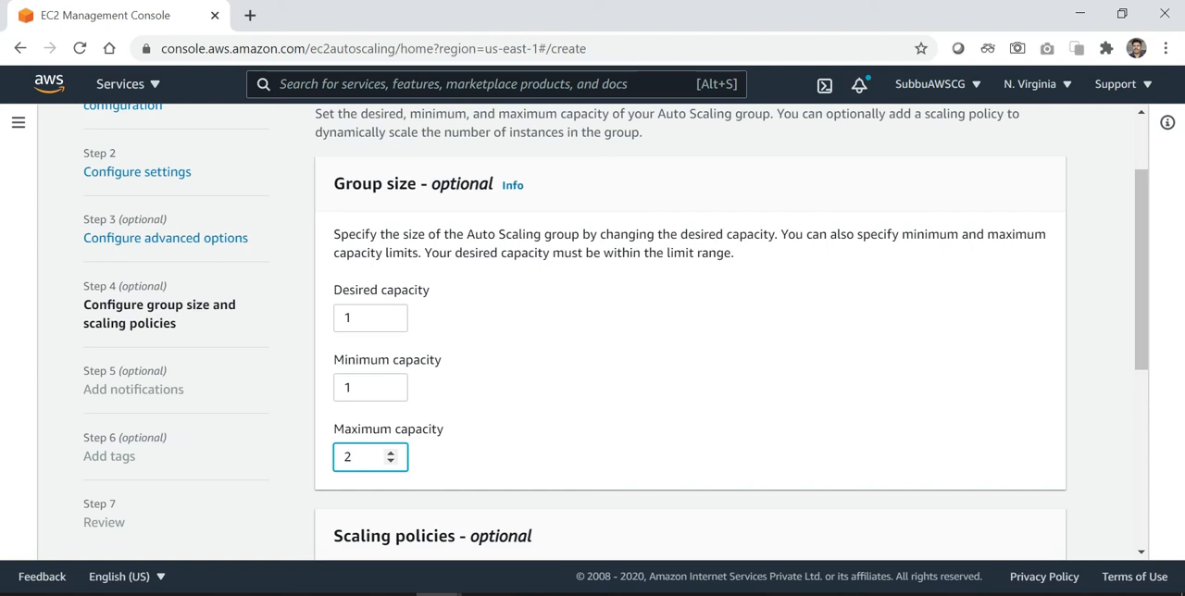
click(613, 370)
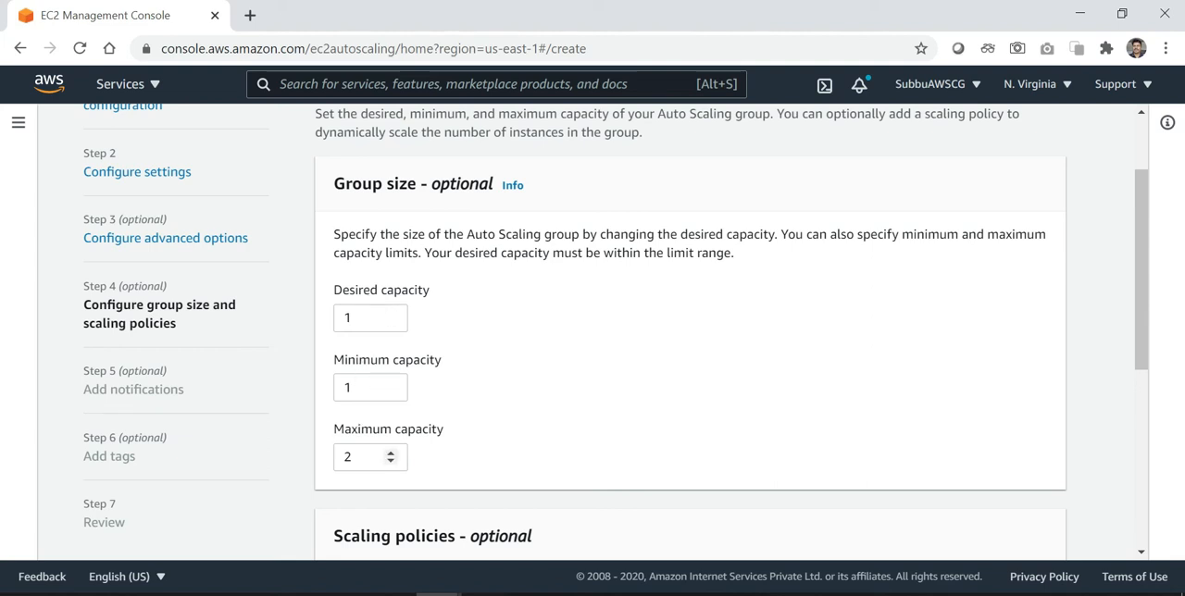
Keep the scaling policy as None and instance scale-in protection off, and proceed to the notification settings
click(1141, 553)
click(1141, 555)
click(1140, 554)
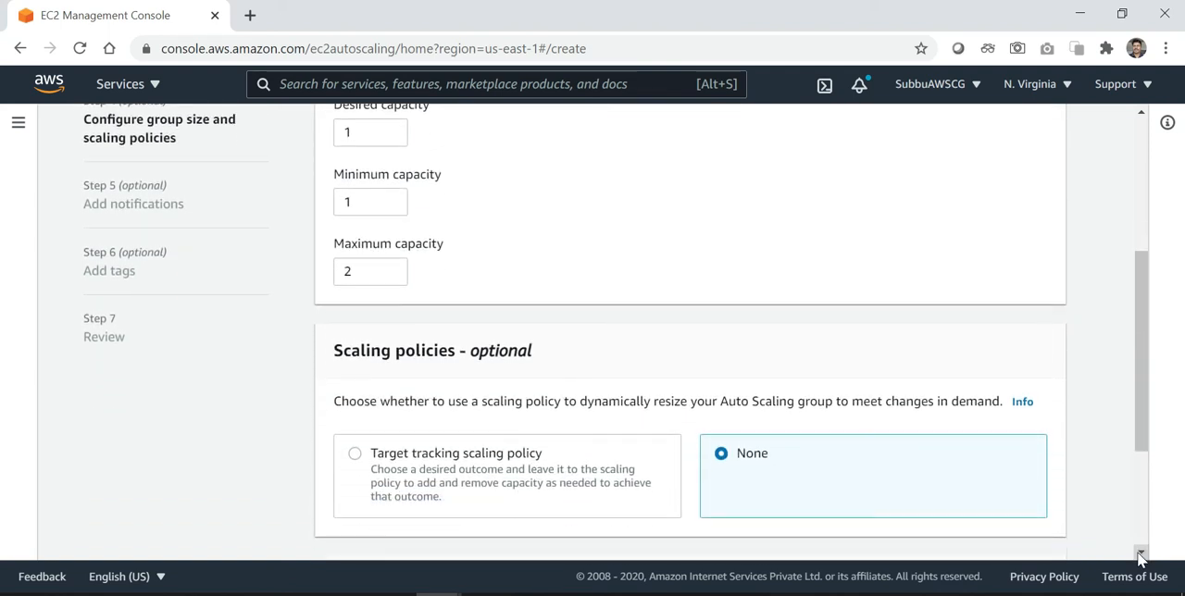
click(1141, 555)
click(1140, 554)
click(1140, 555)
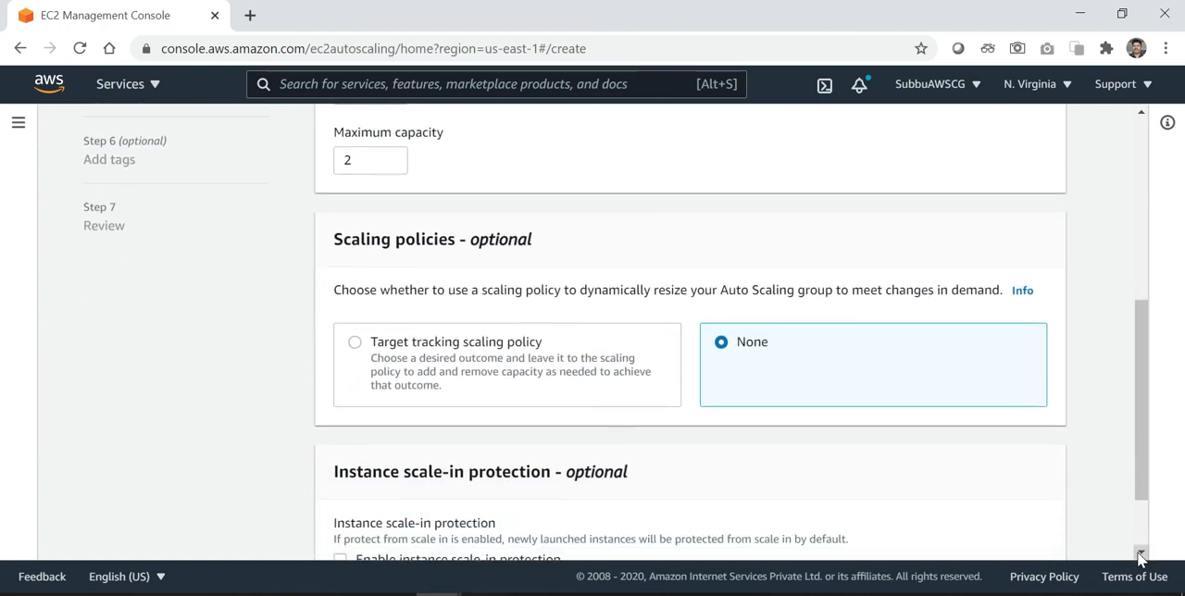
click(1140, 555)
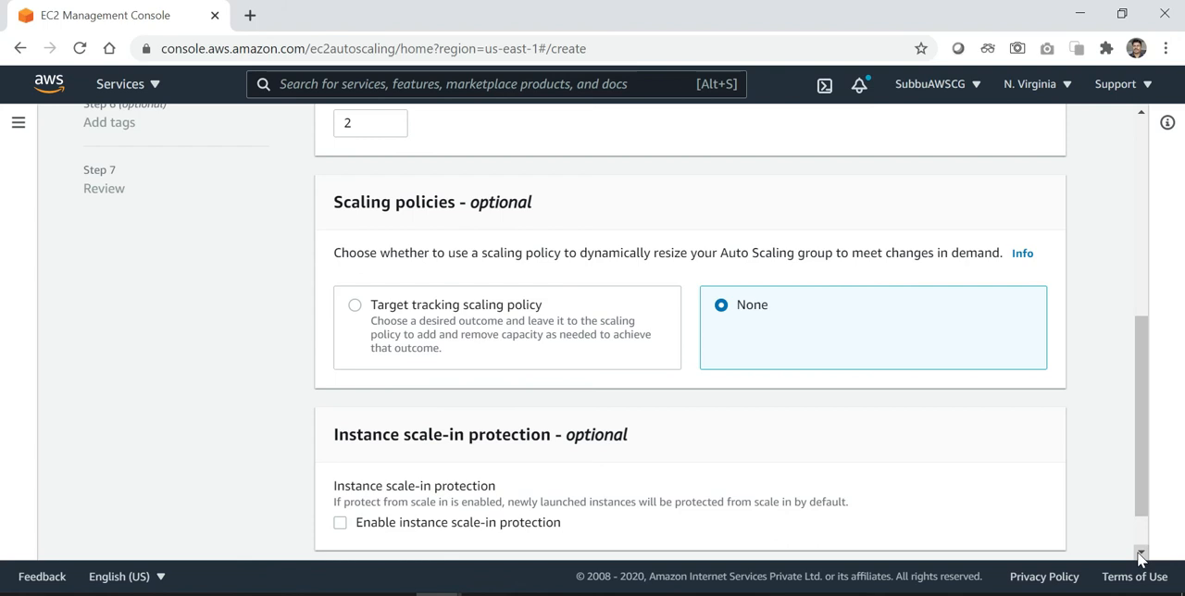
click(1140, 555)
click(1140, 555)
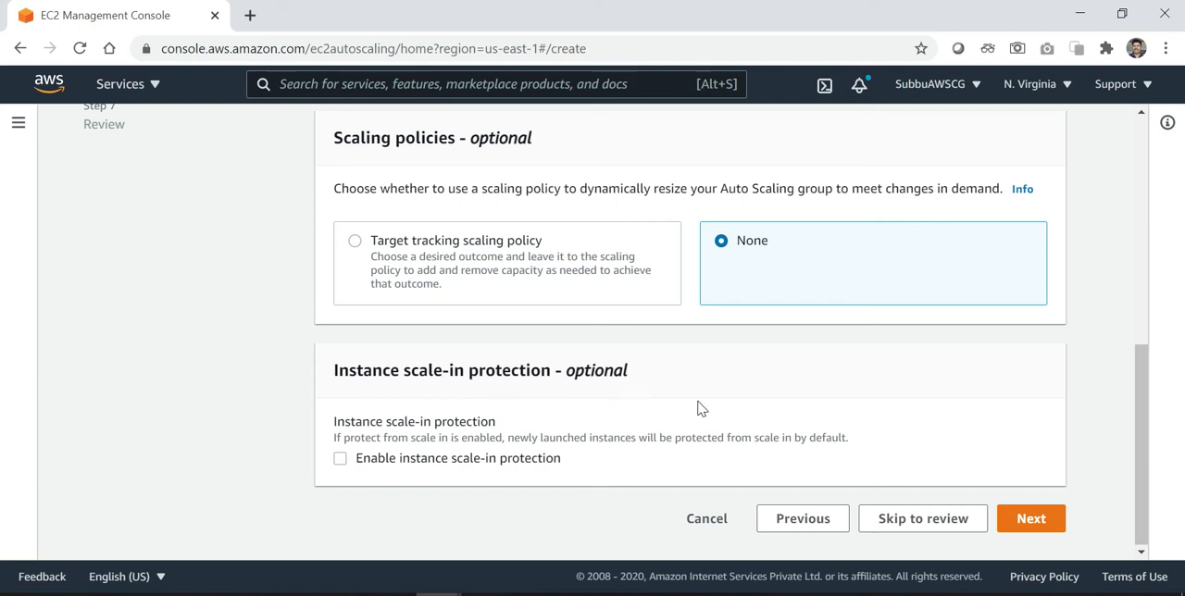
click(1029, 520)
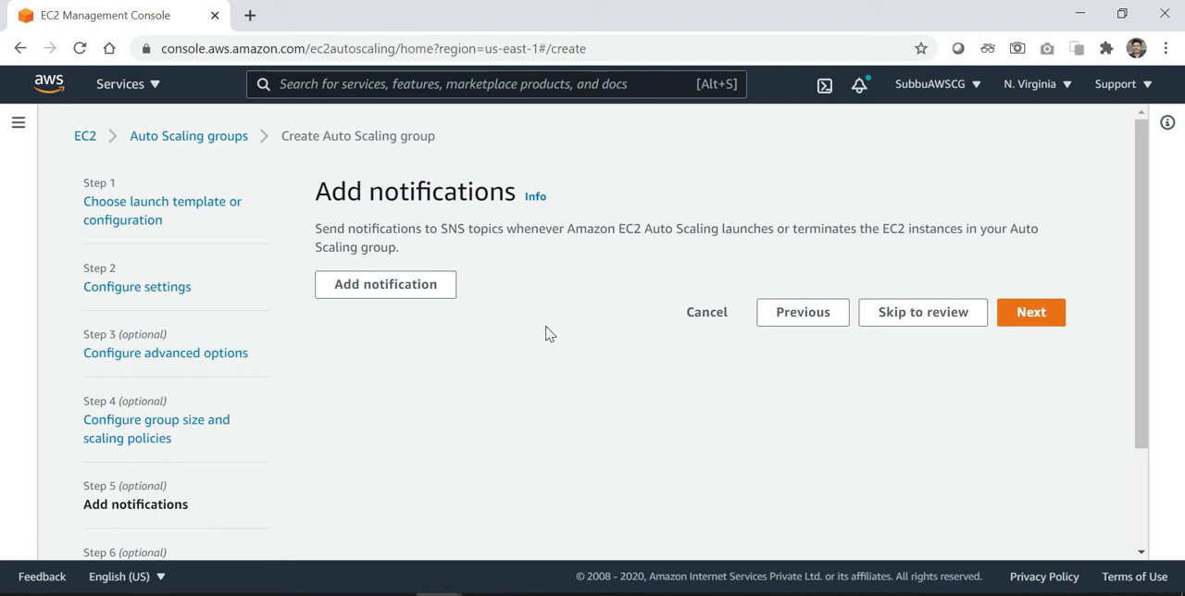
click(401, 289)
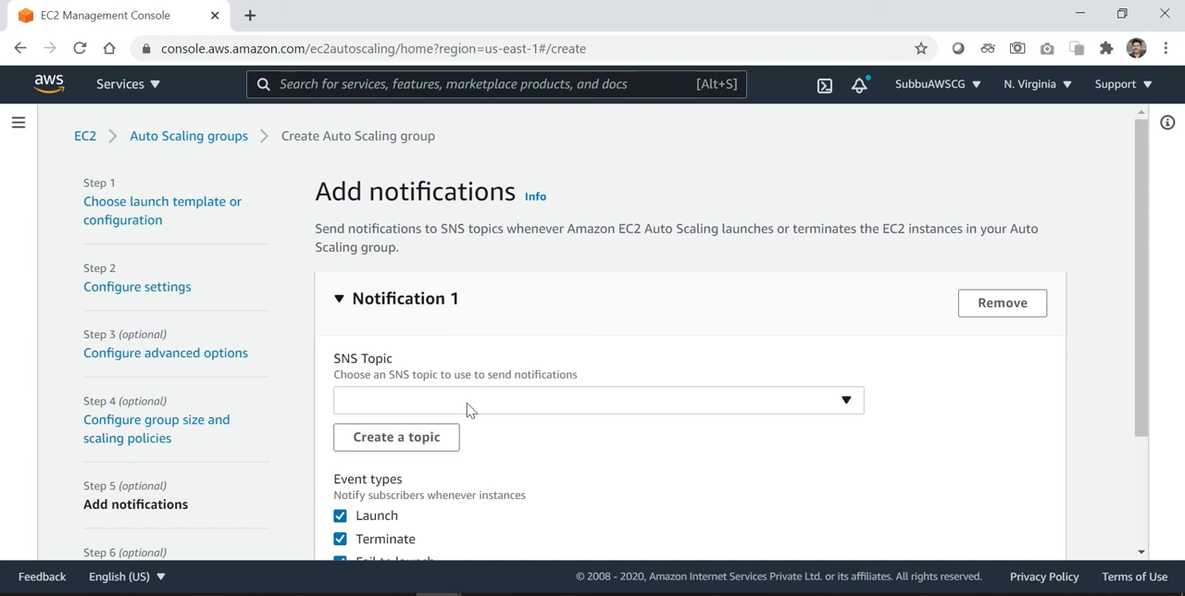
click(469, 410)
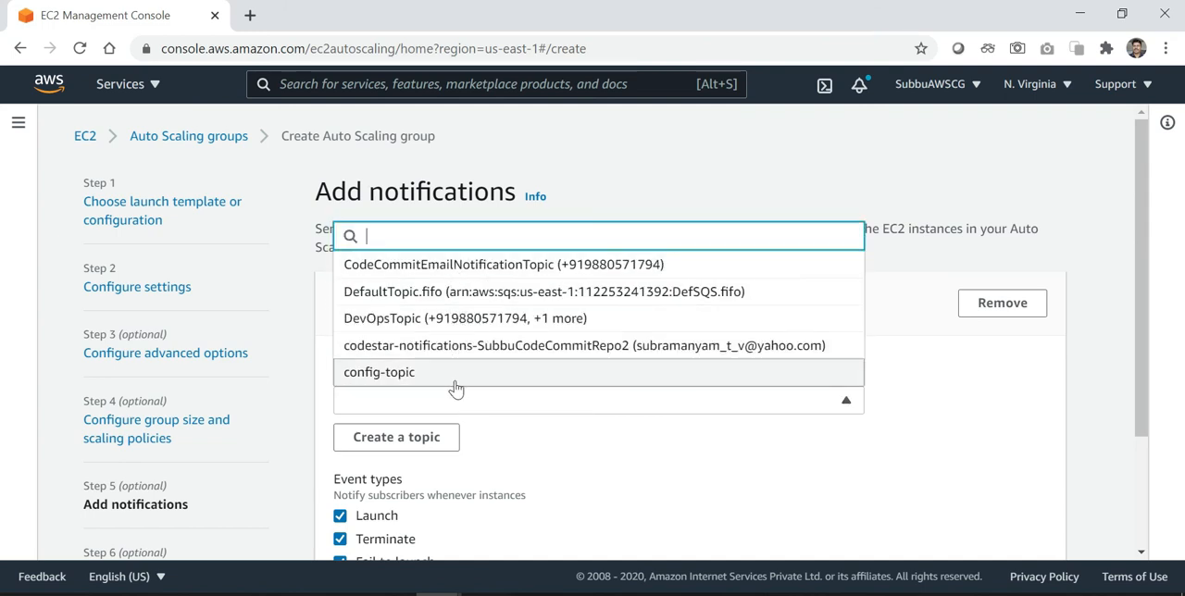
click(1090, 419)
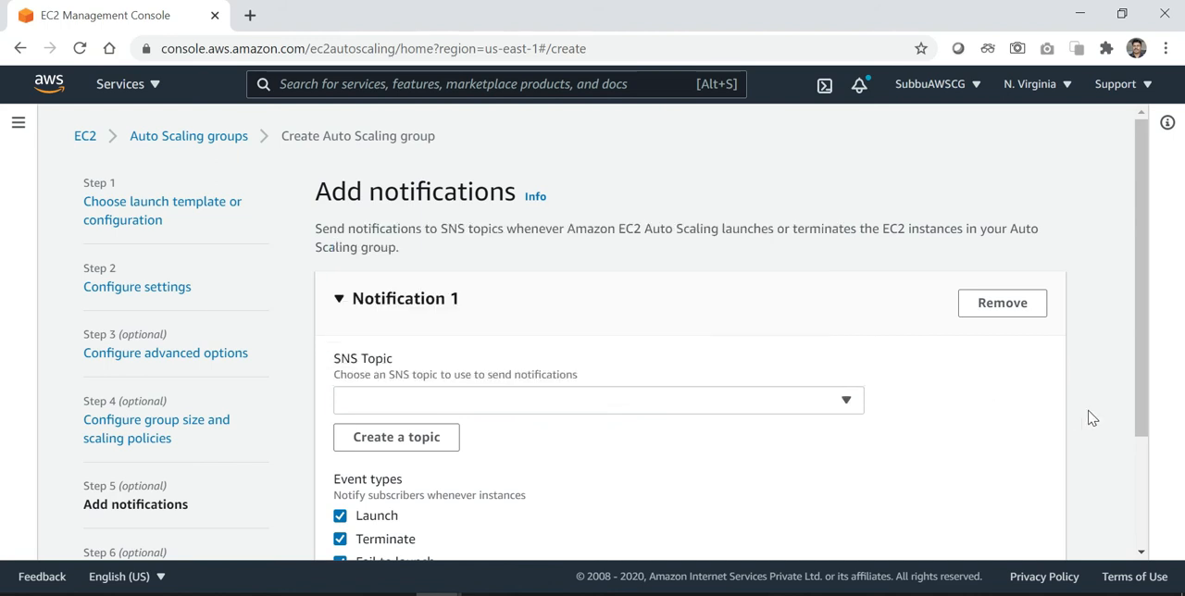
scroll(1091, 418, down, 2)
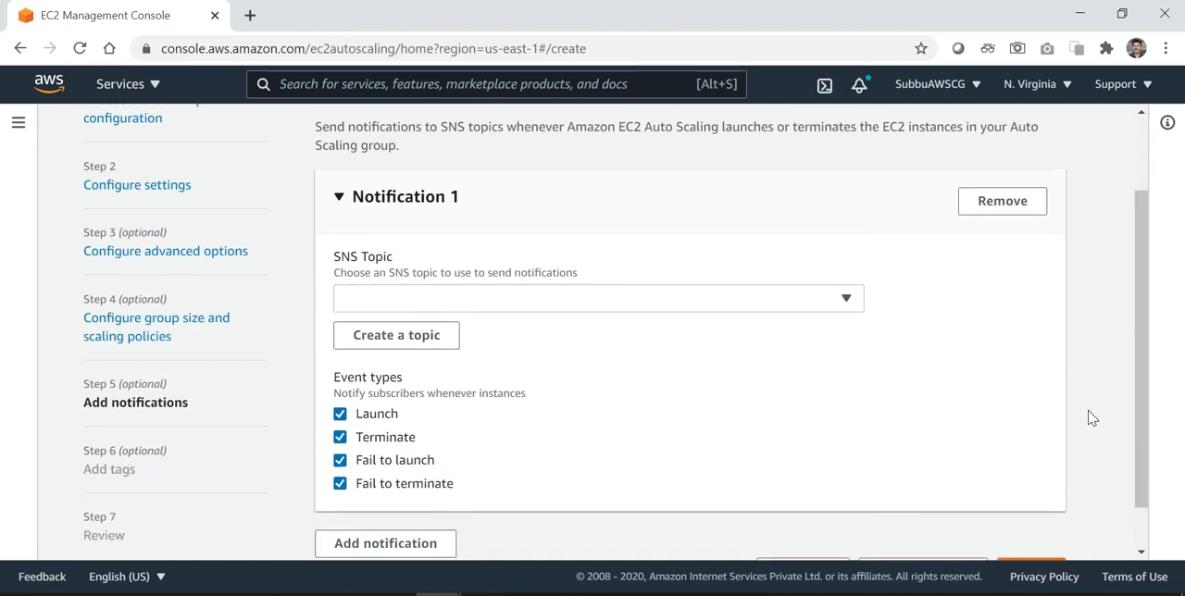
click(992, 209)
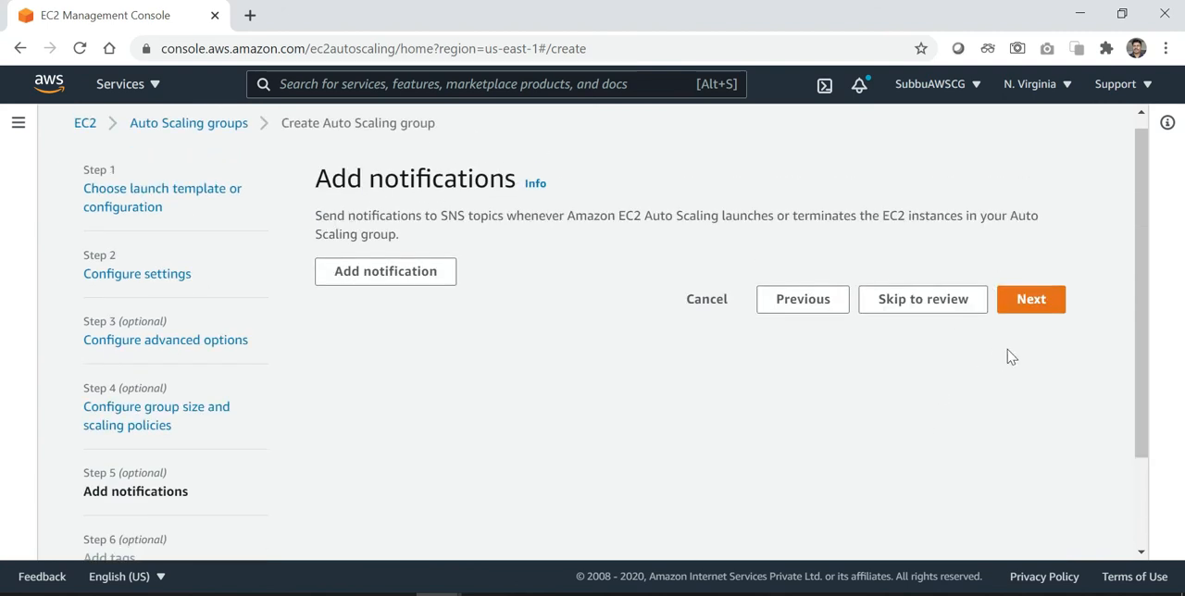
Proceed without any notifications or tags to the review of the Auto Scaling group
click(1038, 302)
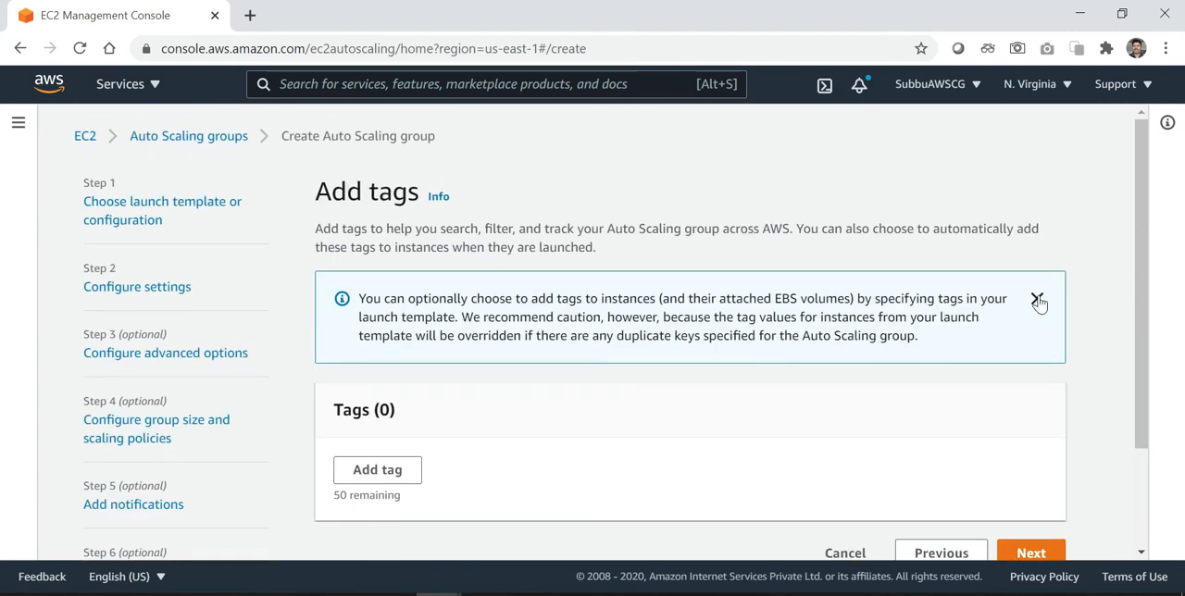
scroll(840, 431, down, 2)
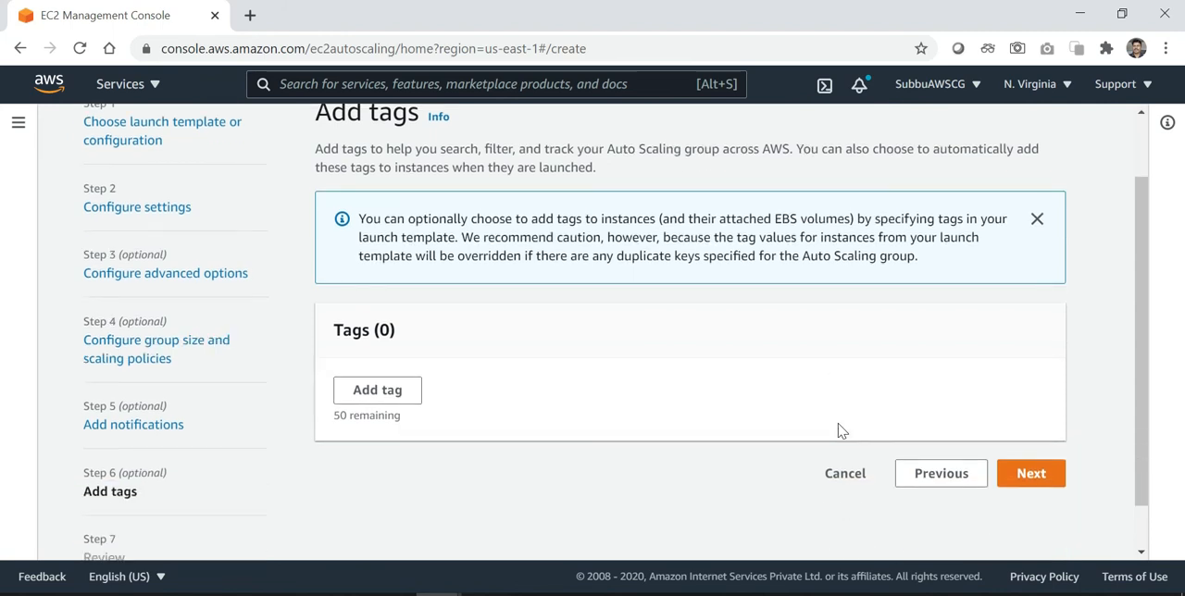
scroll(839, 430, down, 1)
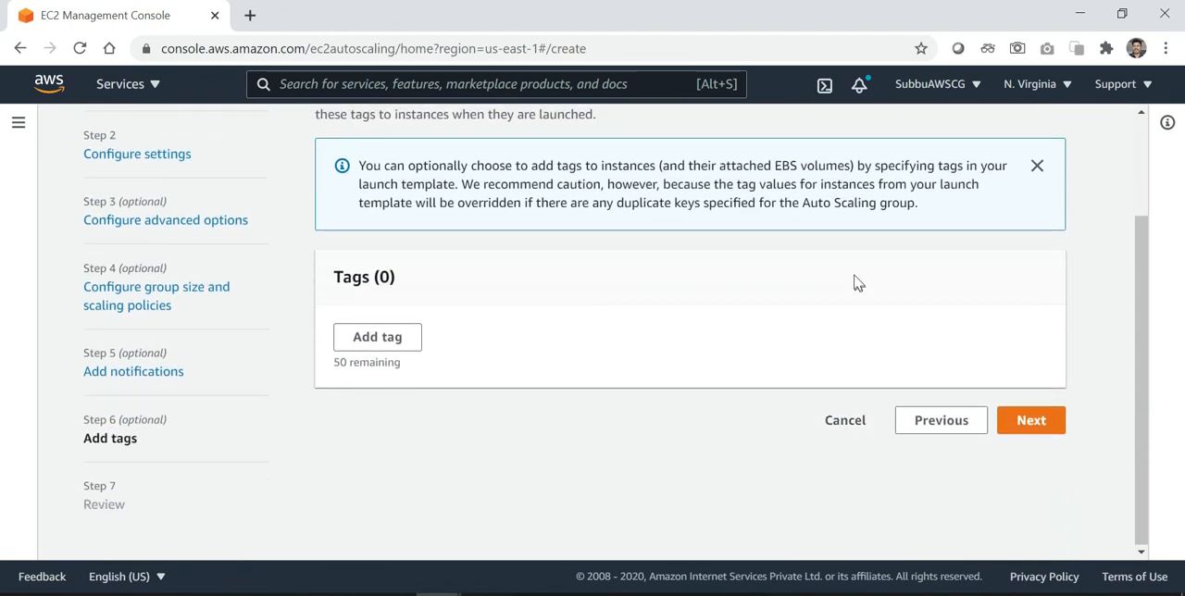
scroll(856, 280, up, 3)
scroll(856, 280, down, 3)
click(1027, 422)
Review all settings of Demo1ASG from launch configuration to tags, create the Auto Scaling group and dismiss the notification
scroll(1027, 425, down, 1)
scroll(1028, 426, up, 1)
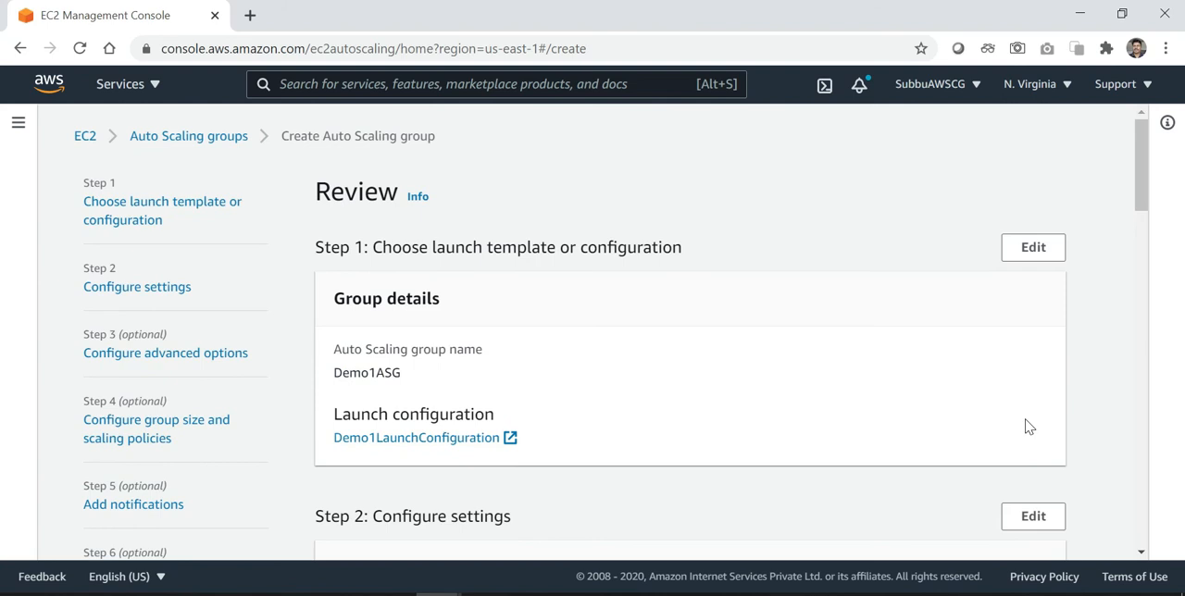
scroll(1028, 426, down, 3)
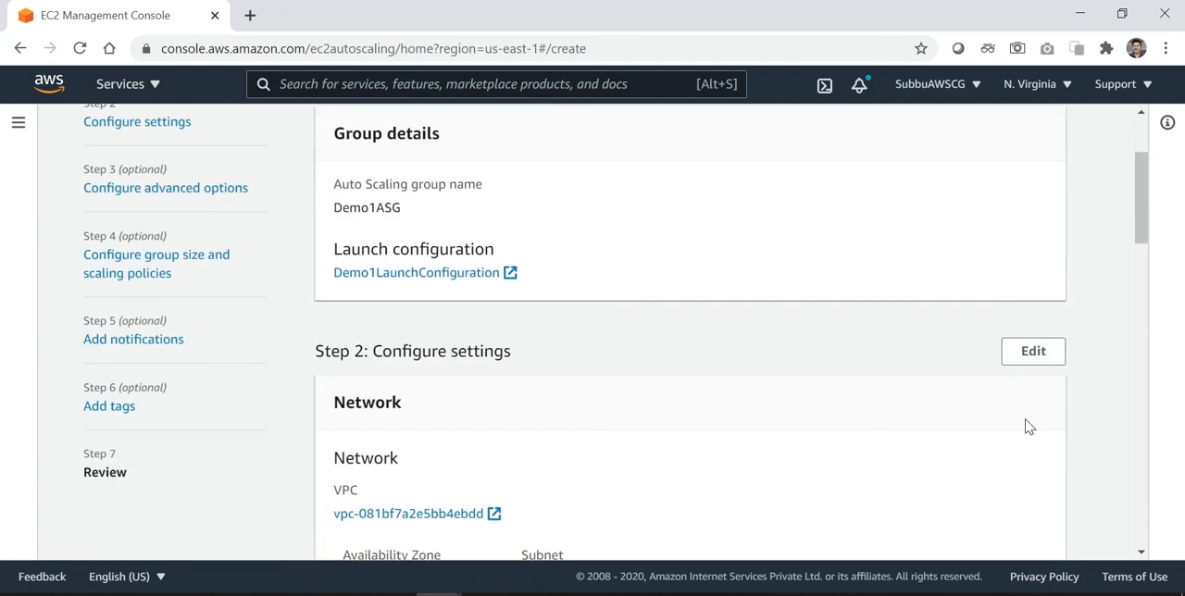
scroll(1027, 426, down, 2)
scroll(1027, 426, down, 1)
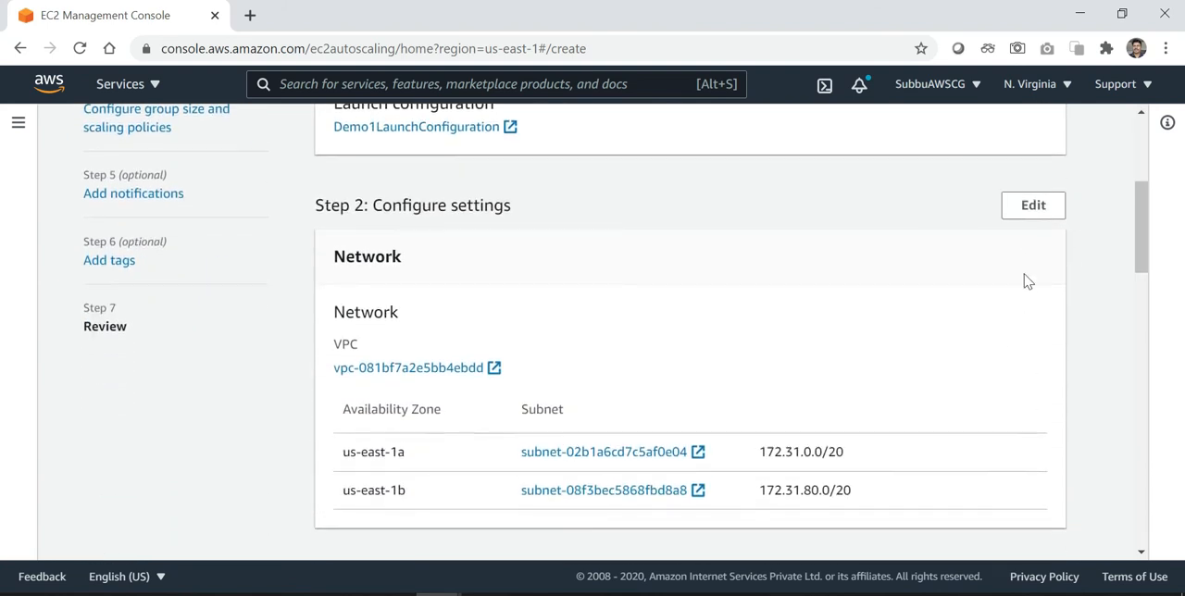
scroll(1042, 335, down, 3)
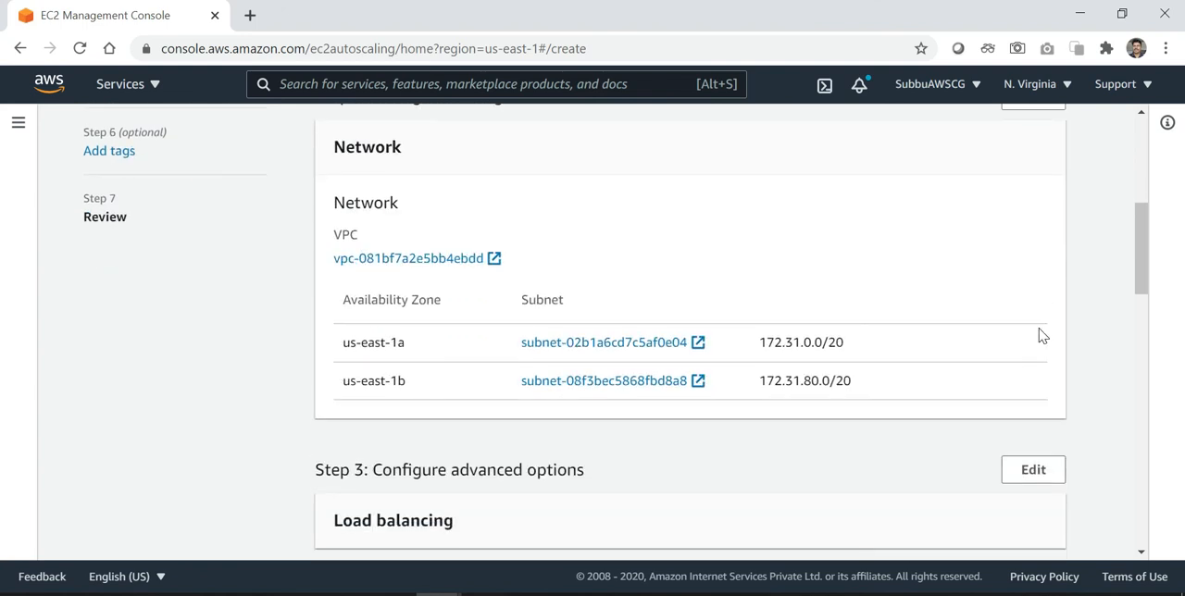
scroll(1042, 336, down, 3)
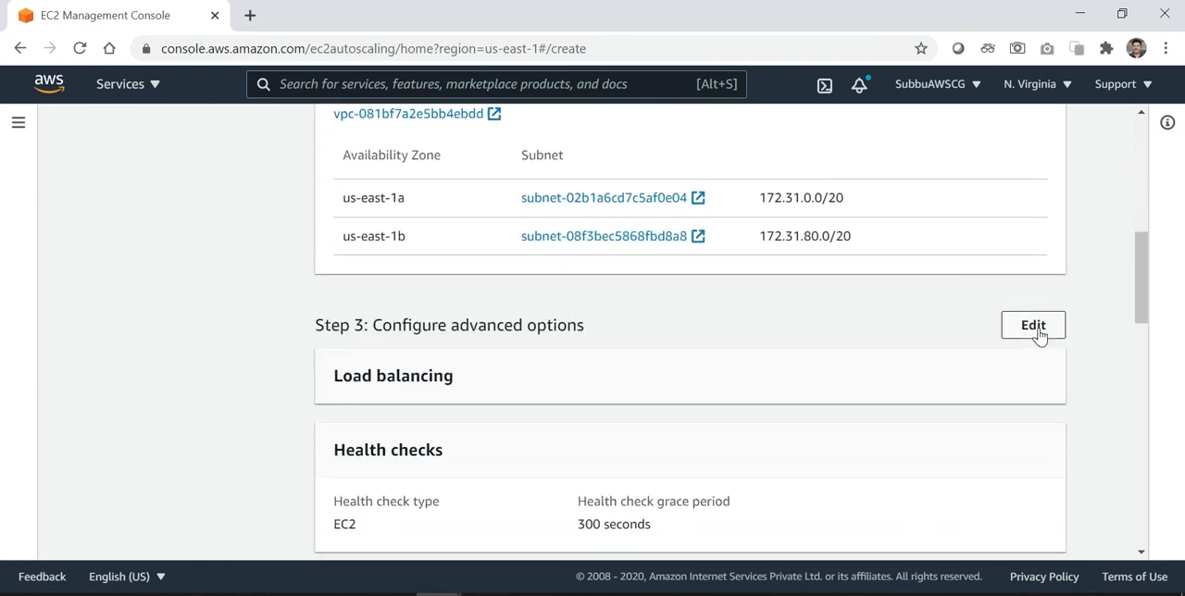
scroll(1042, 336, down, 4)
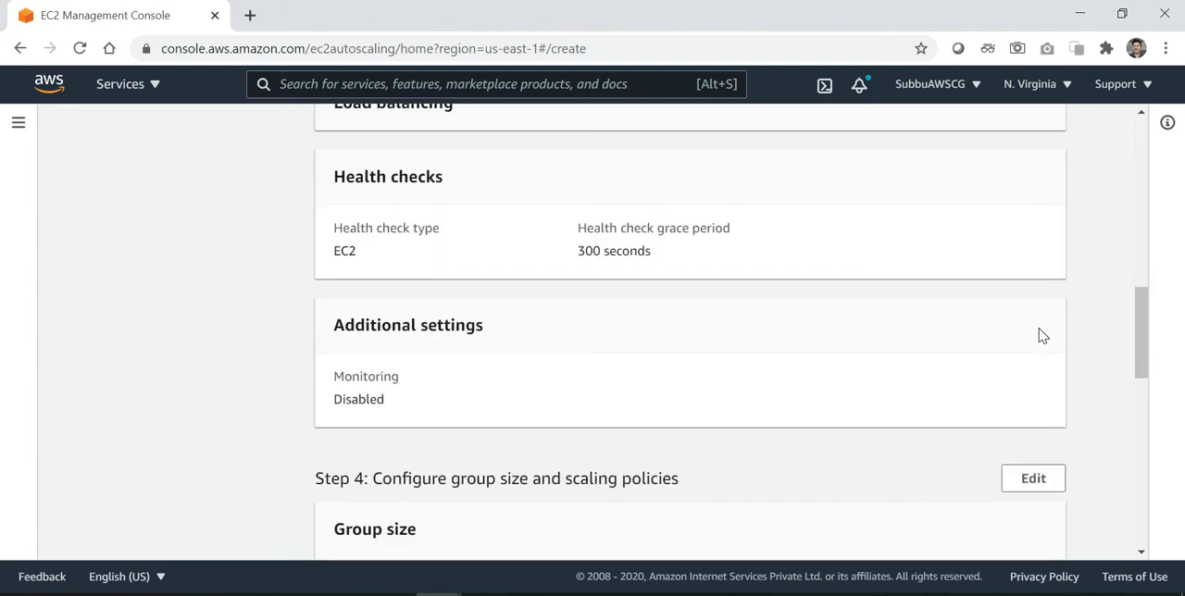
scroll(1041, 335, down, 4)
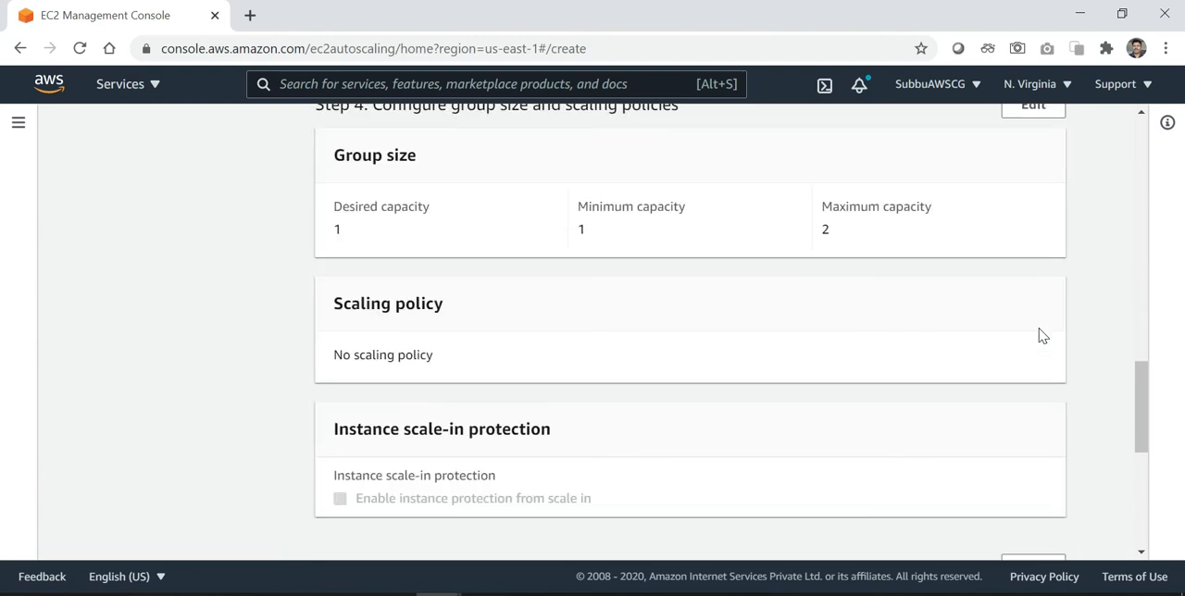
scroll(1041, 335, down, 4)
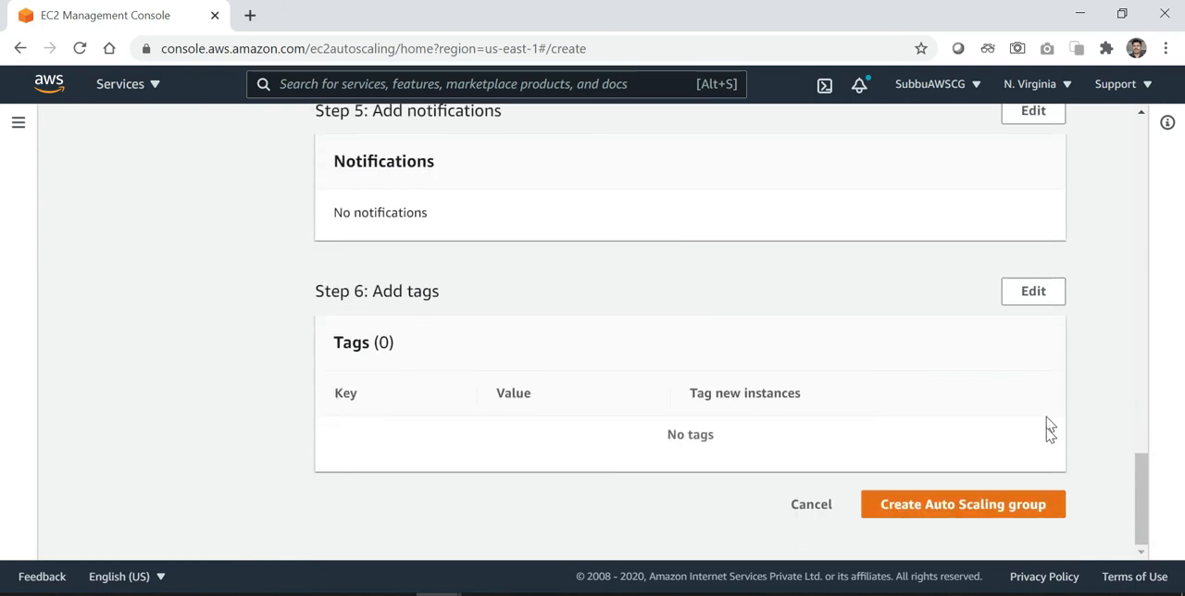
click(999, 515)
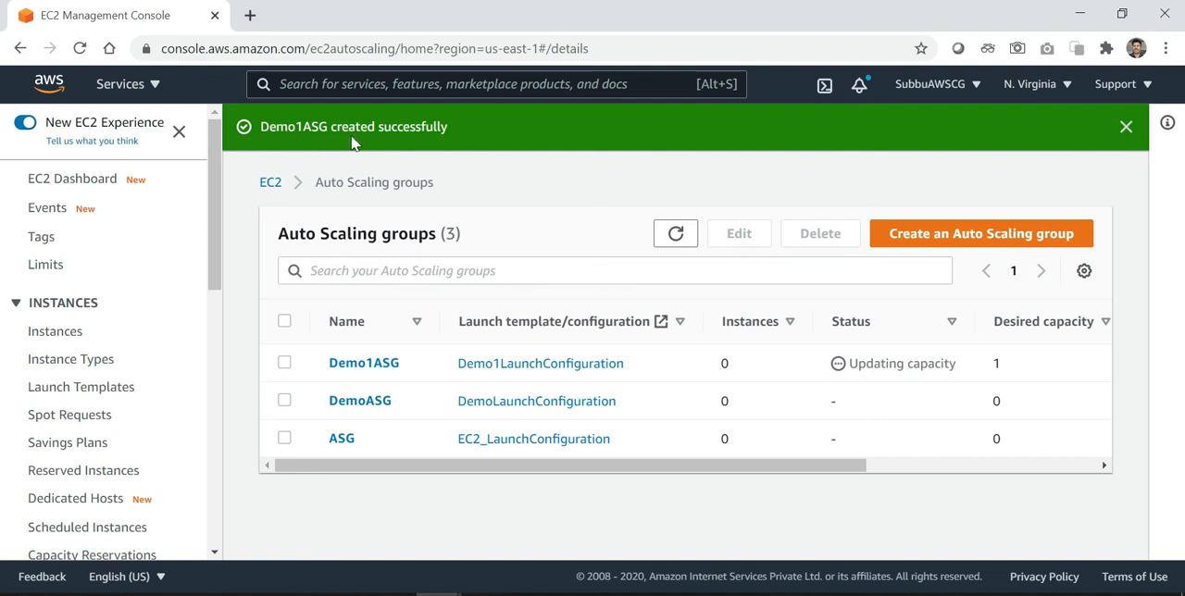
click(1127, 127)
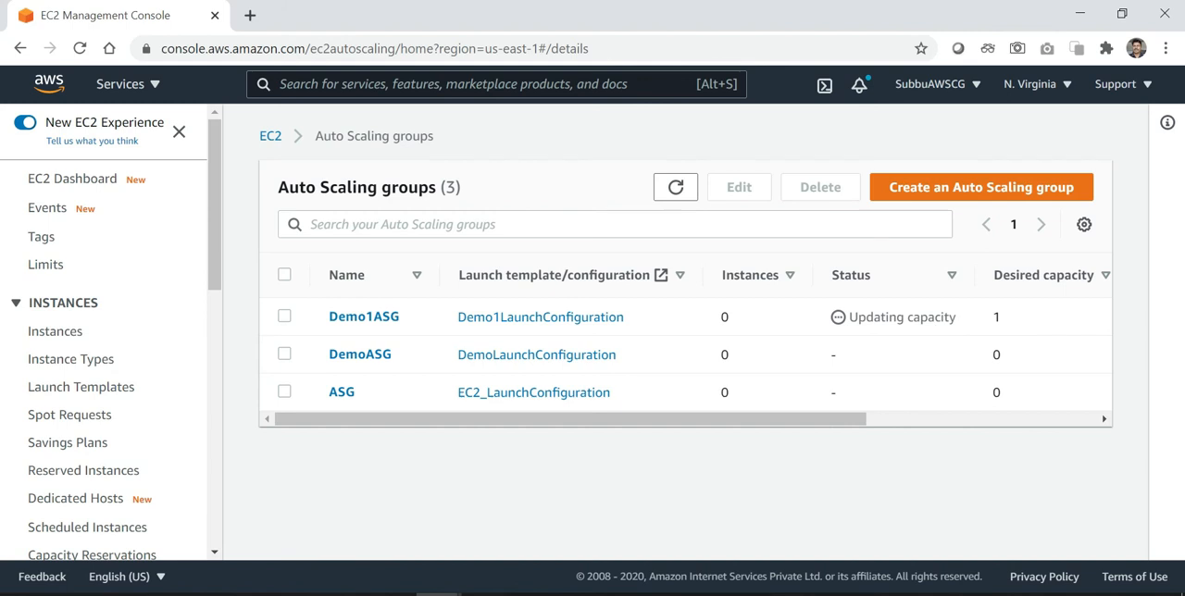
Check the capacity and Availability Zone columns of the Auto Scaling groups, and open the list of running EC2 instances
click(1103, 418)
drag(1103, 422, 1103, 422)
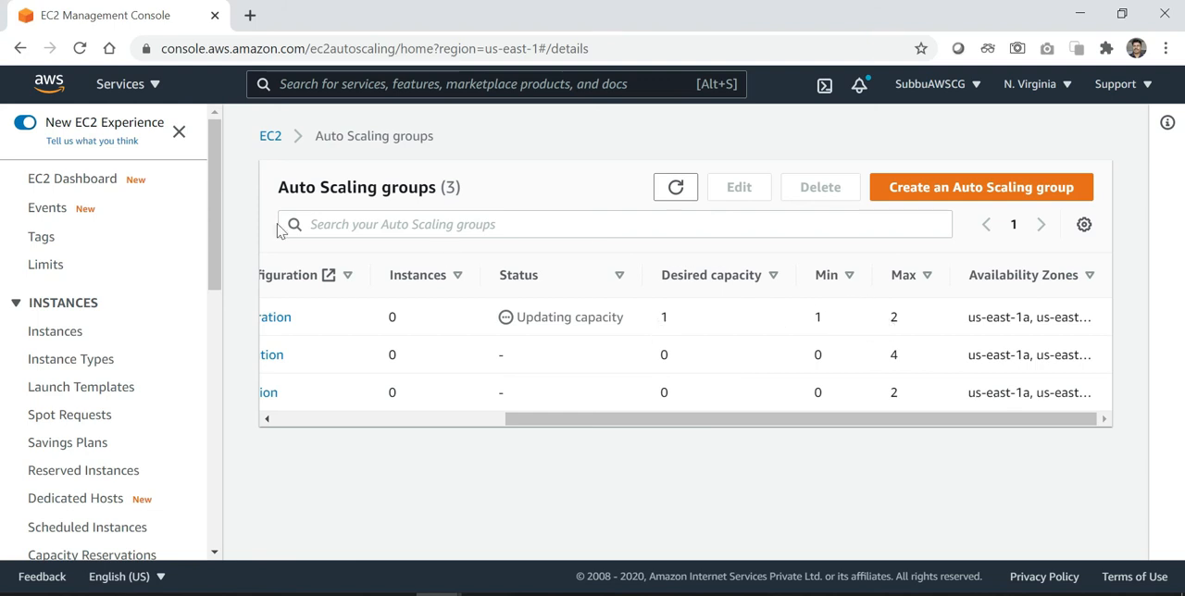
click(76, 190)
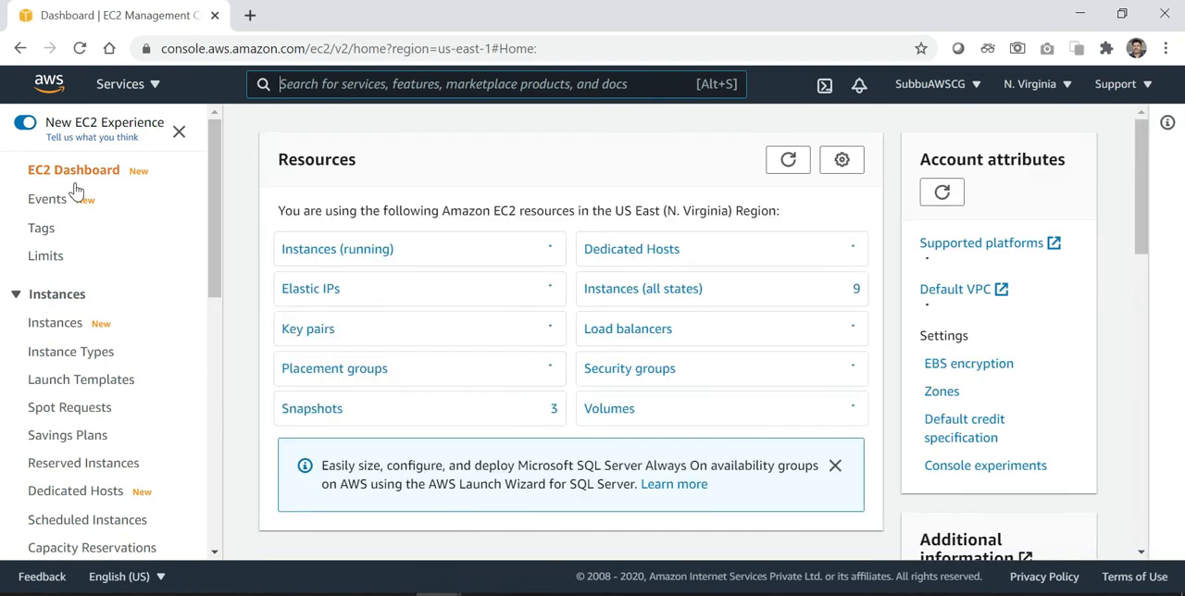
click(326, 263)
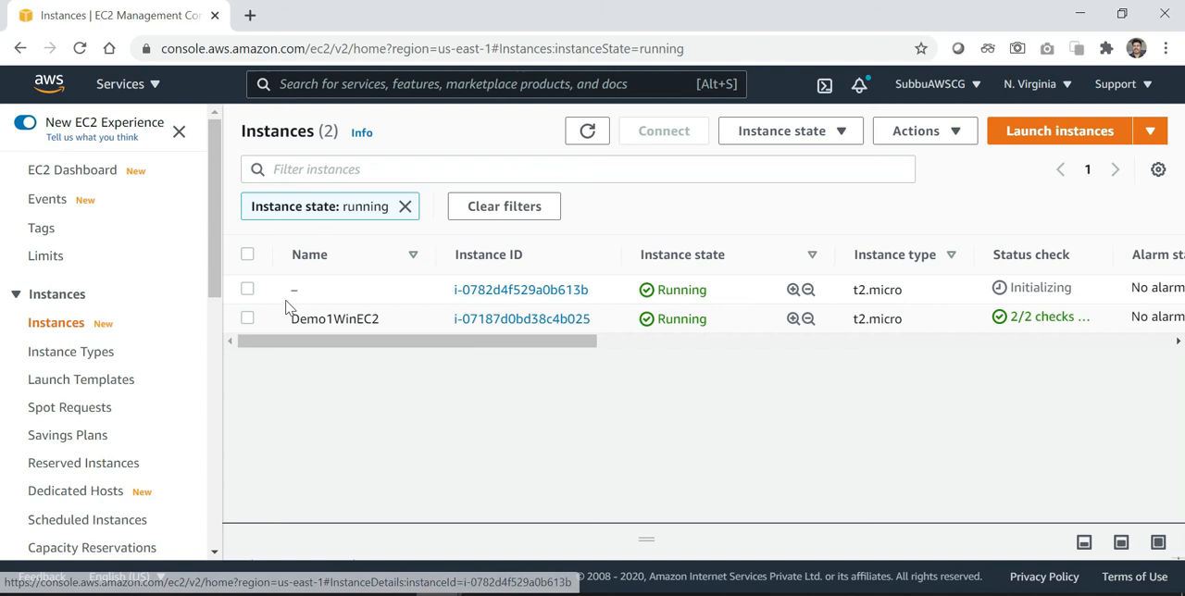
Select the unnamed running instance and examine its status check, Availability Zone, public IP, security group, key name and launch time
click(248, 291)
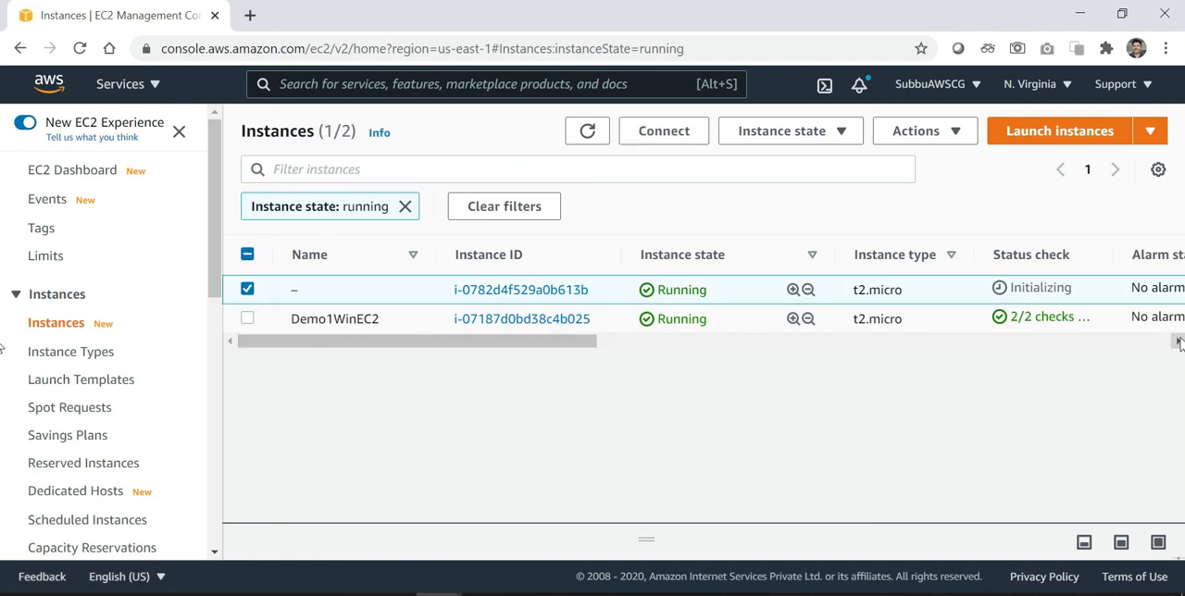
drag(1178, 343, 1179, 343)
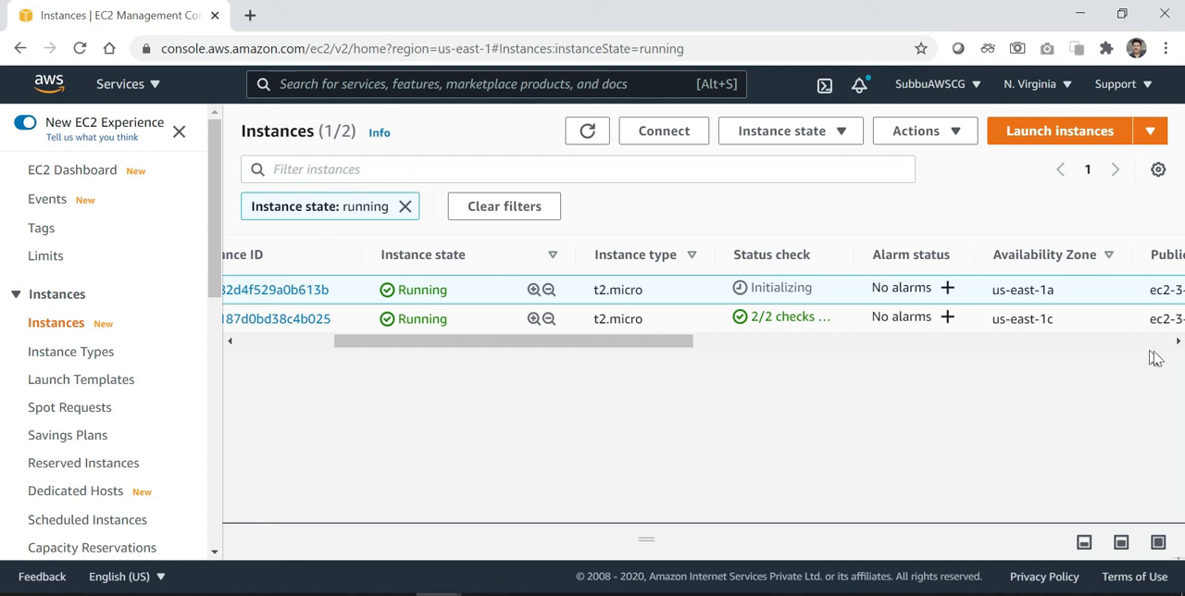
drag(1178, 349, 1179, 349)
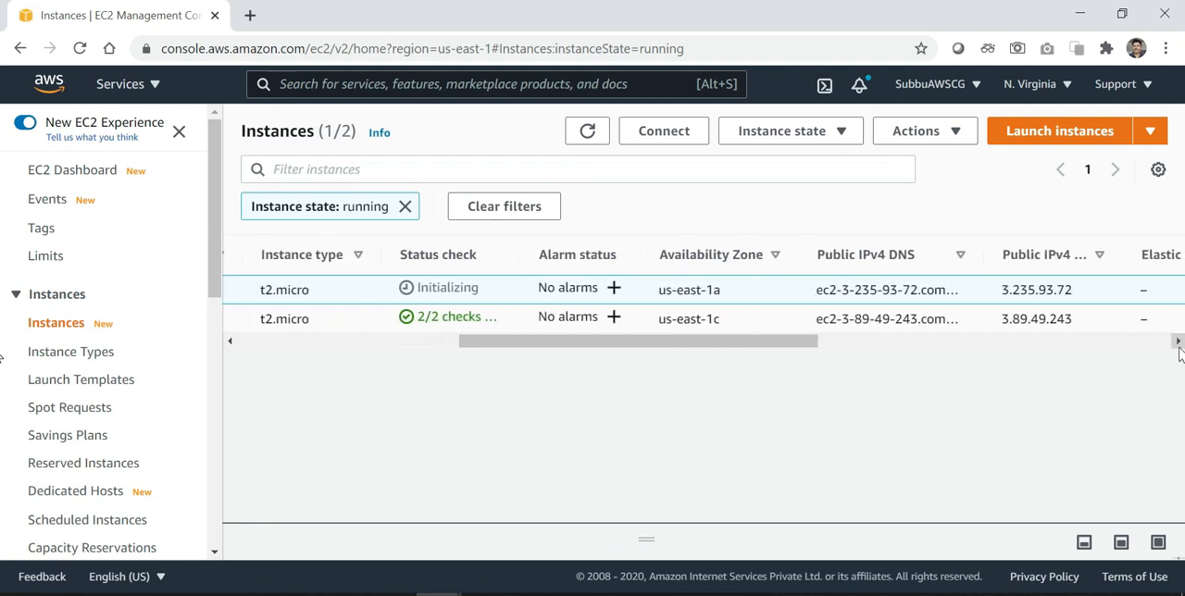
drag(1179, 349, 1178, 345)
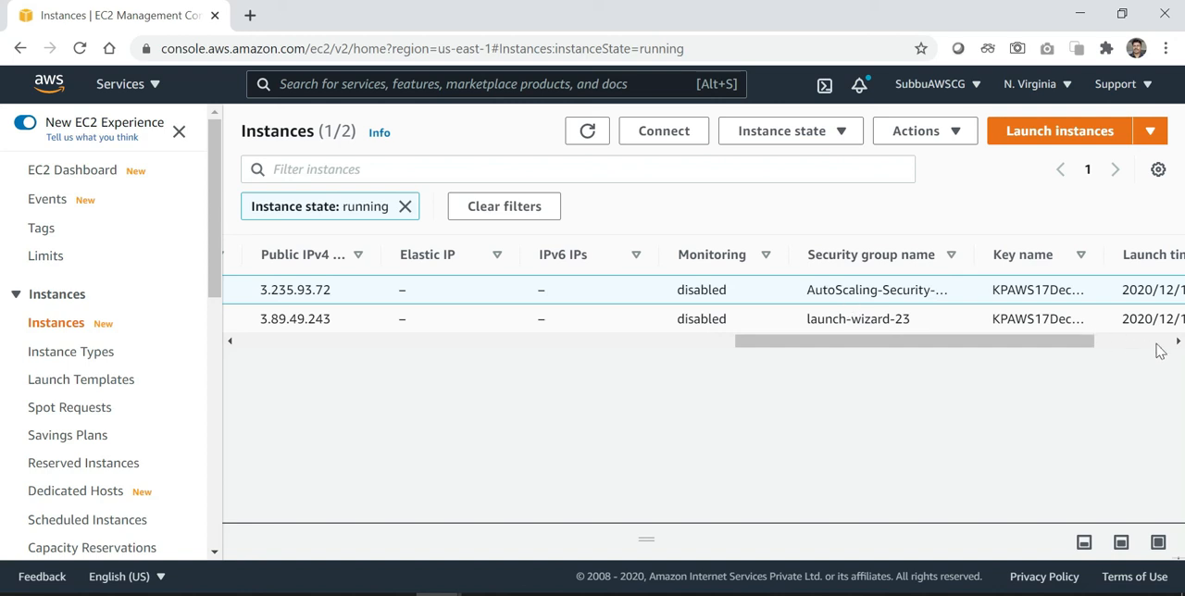
drag(1178, 345, 1178, 344)
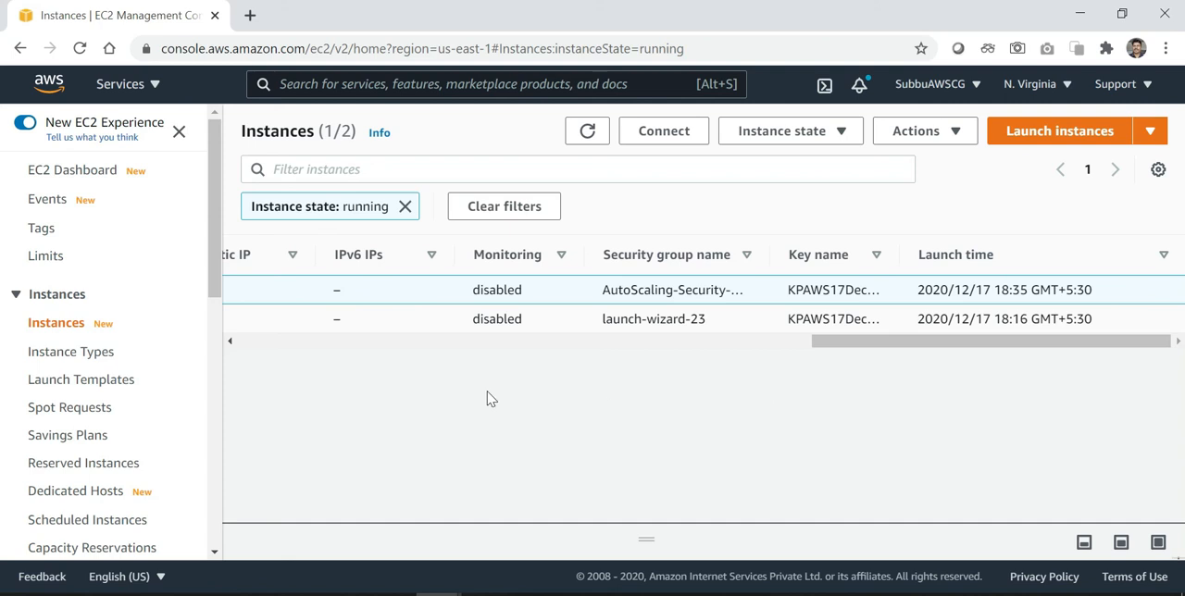
drag(235, 345, 235, 345)
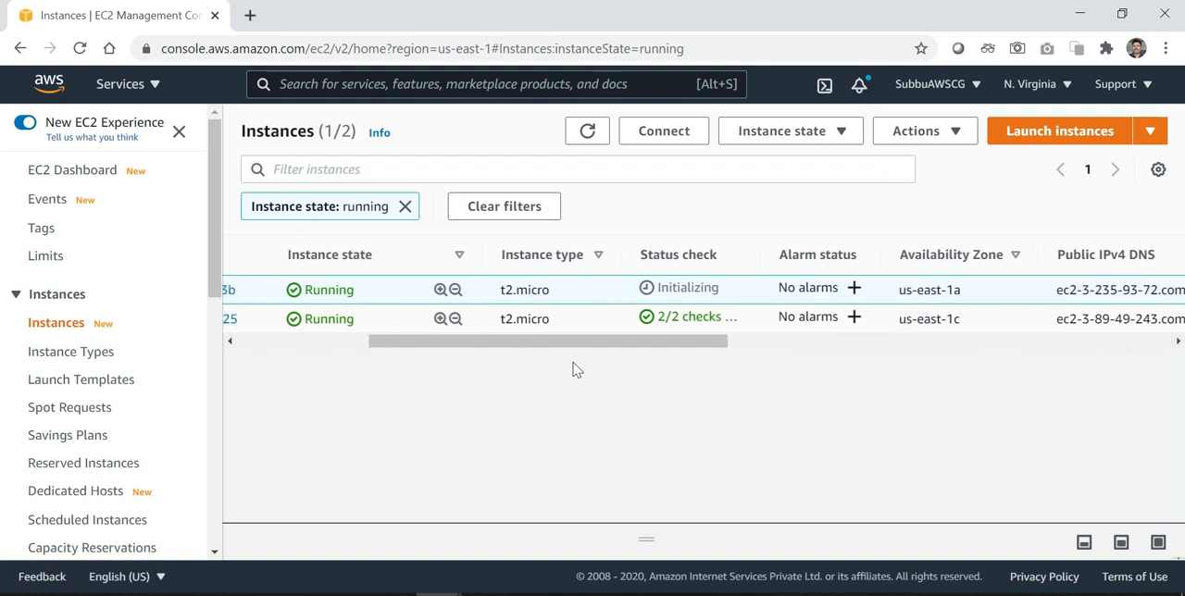
drag(230, 343, 231, 344)
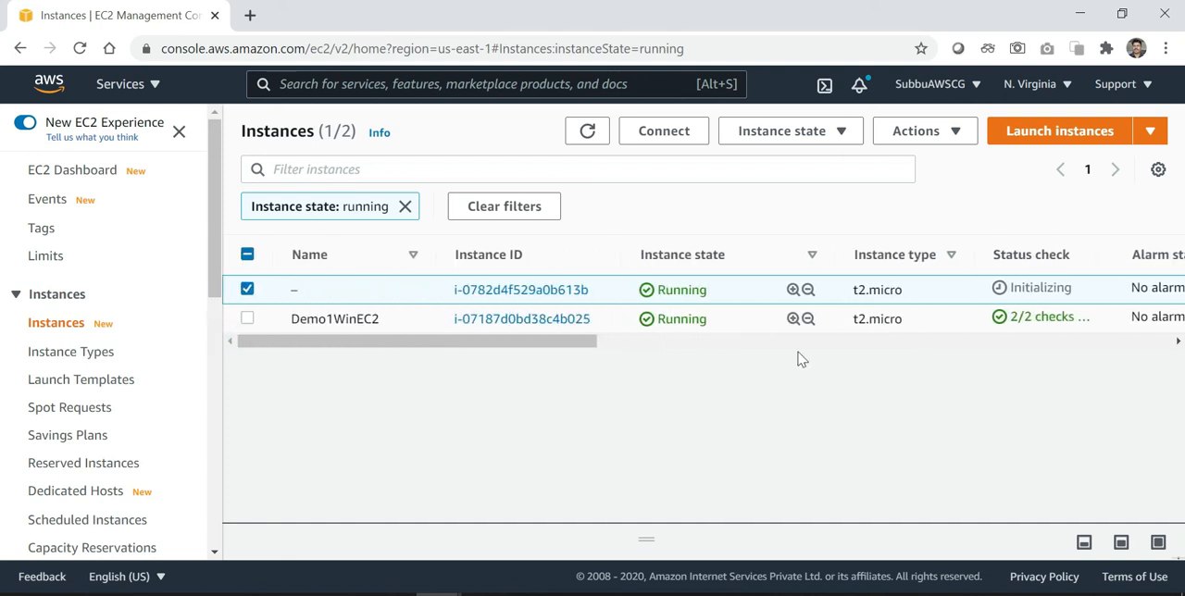
click(1178, 344)
click(1177, 344)
click(1178, 345)
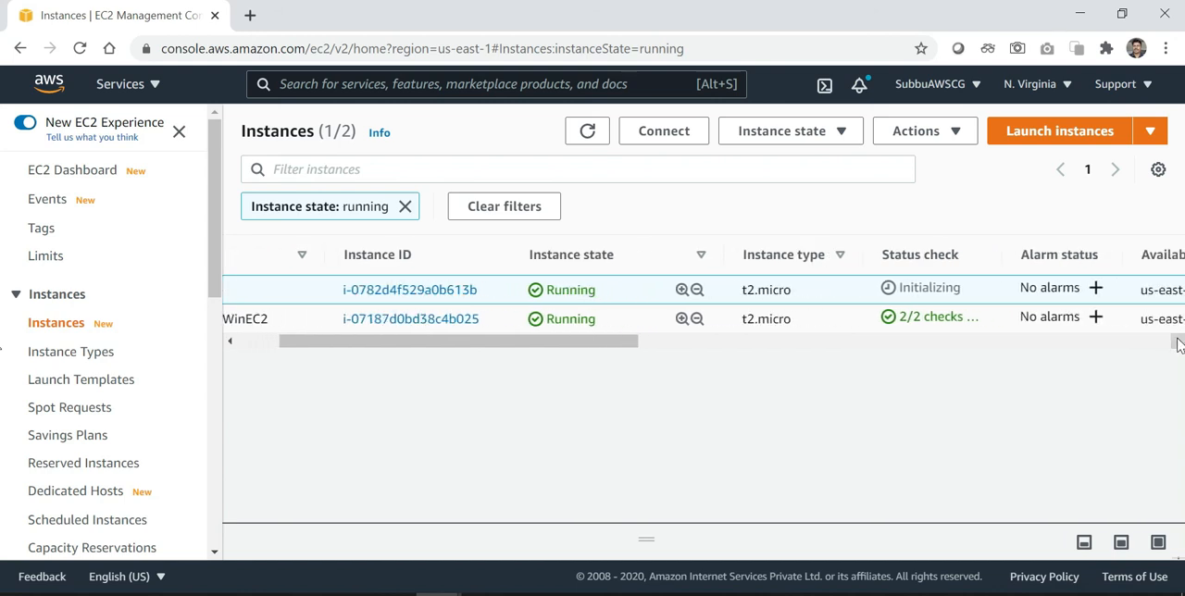
click(1178, 344)
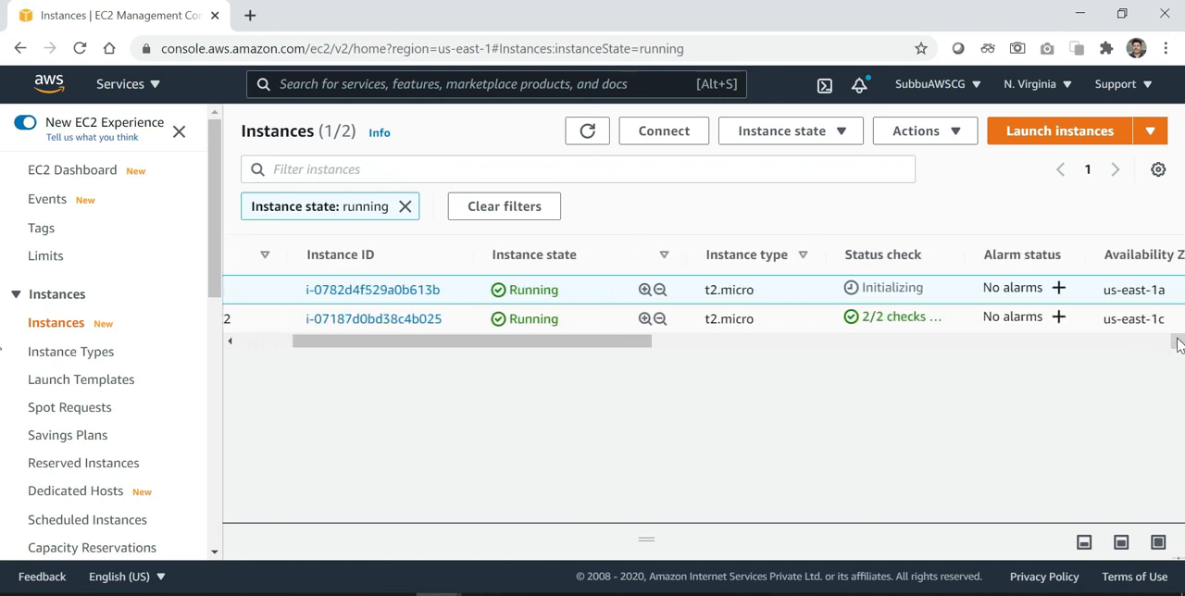
Refresh the running instances repeatedly until the unnamed instance's status checks finish initializing
click(588, 133)
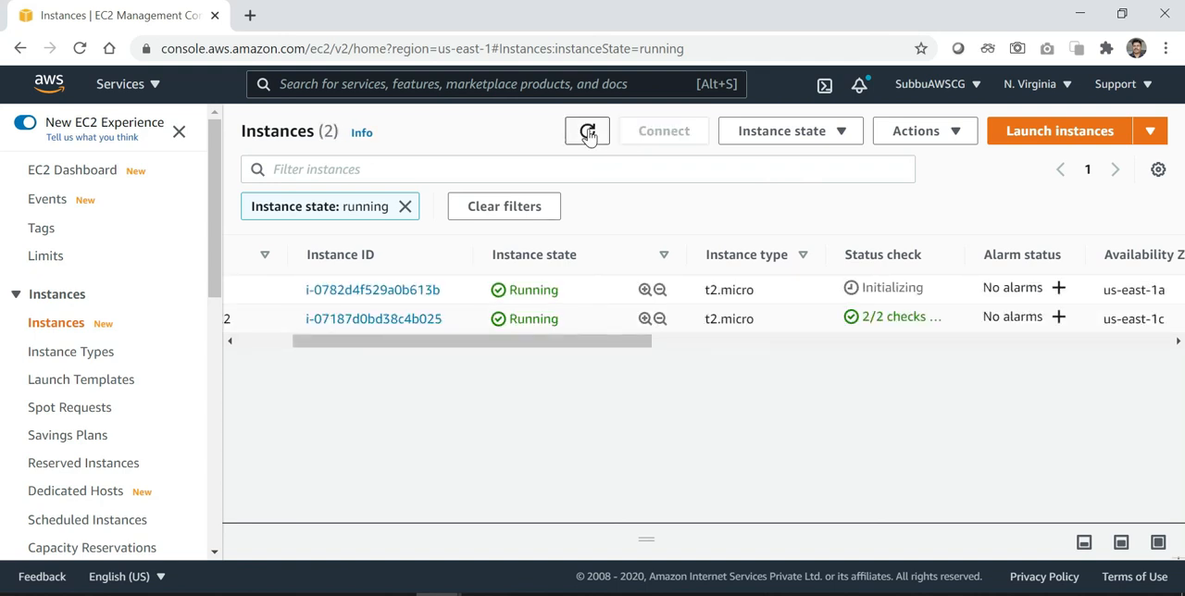
click(588, 133)
click(588, 132)
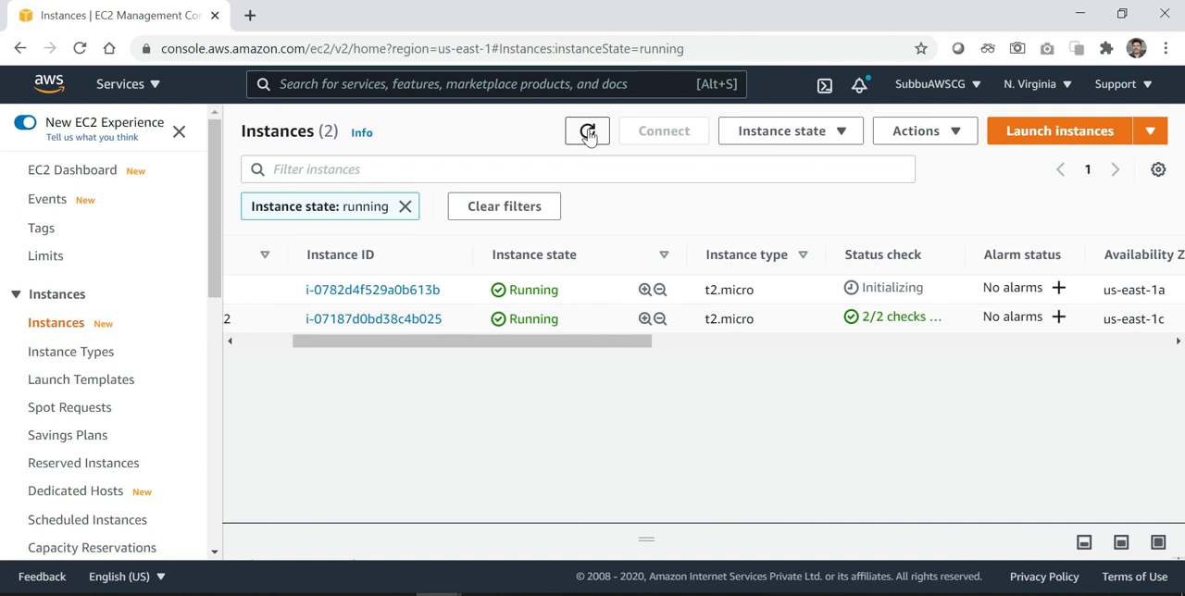
click(587, 133)
click(587, 133)
click(588, 132)
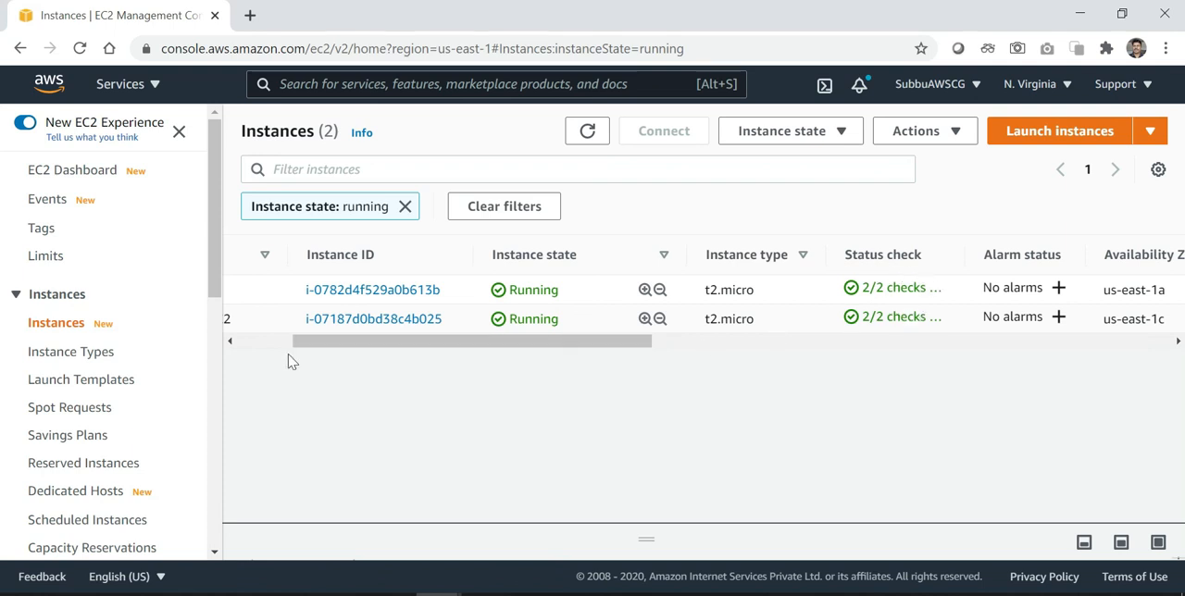
Terminate the unnamed instance attached to Demo1ASG and dismiss the notification
click(235, 343)
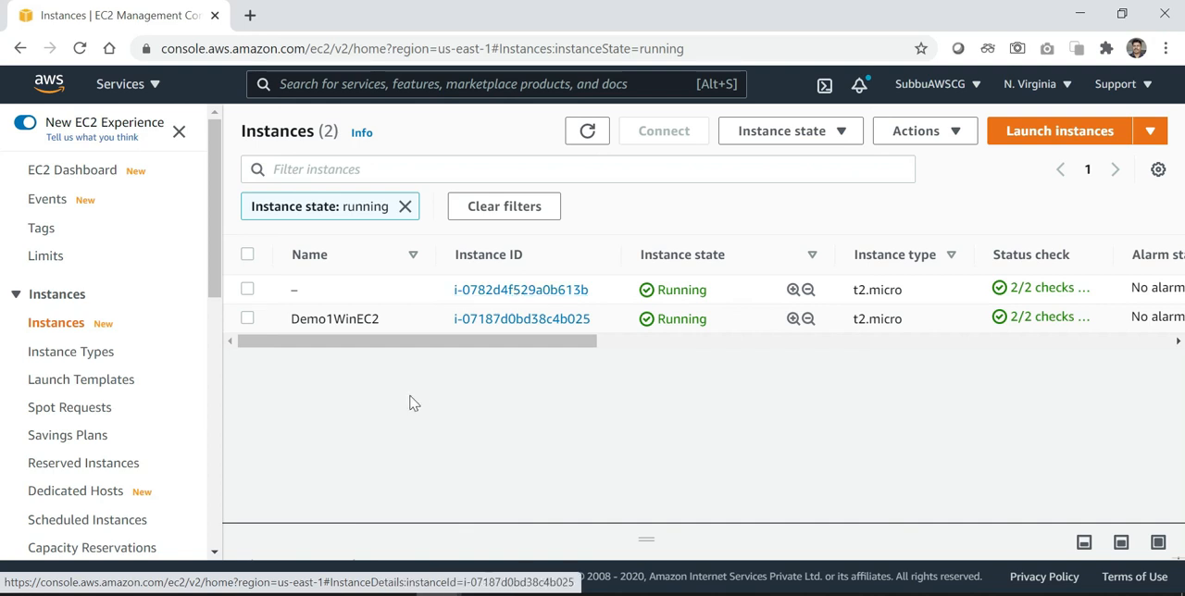
click(248, 290)
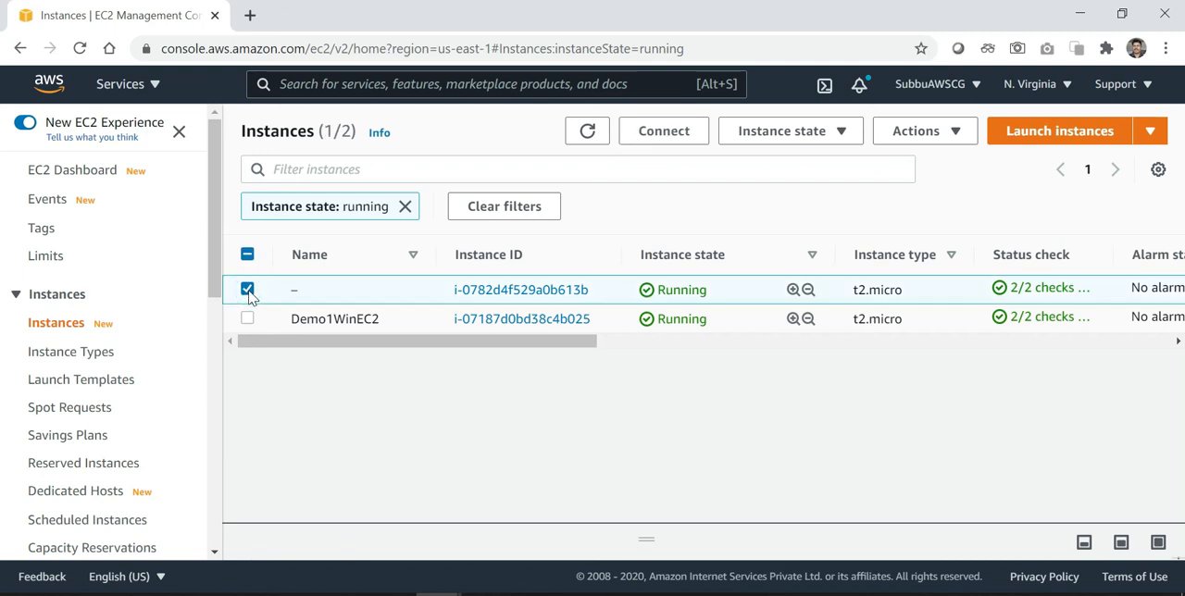
click(842, 139)
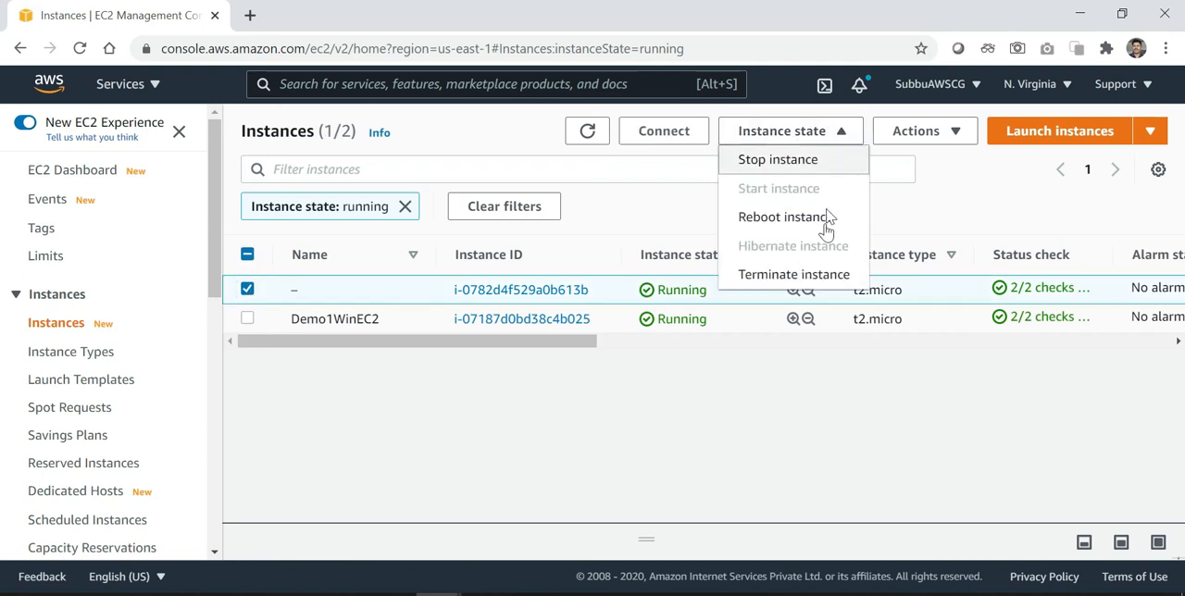
click(818, 276)
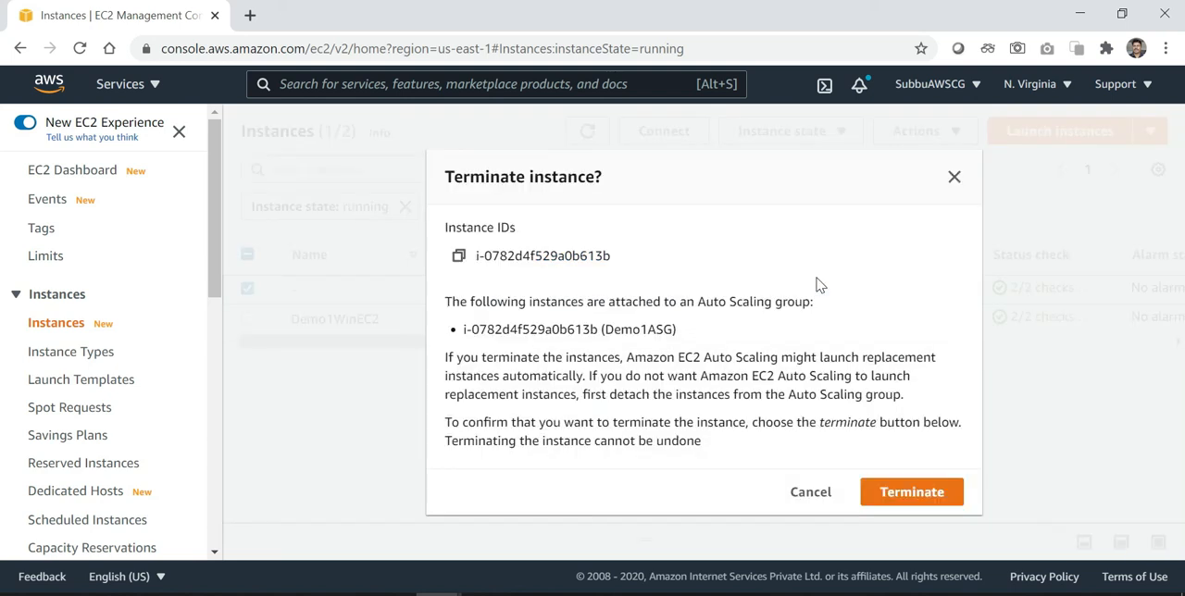
click(906, 498)
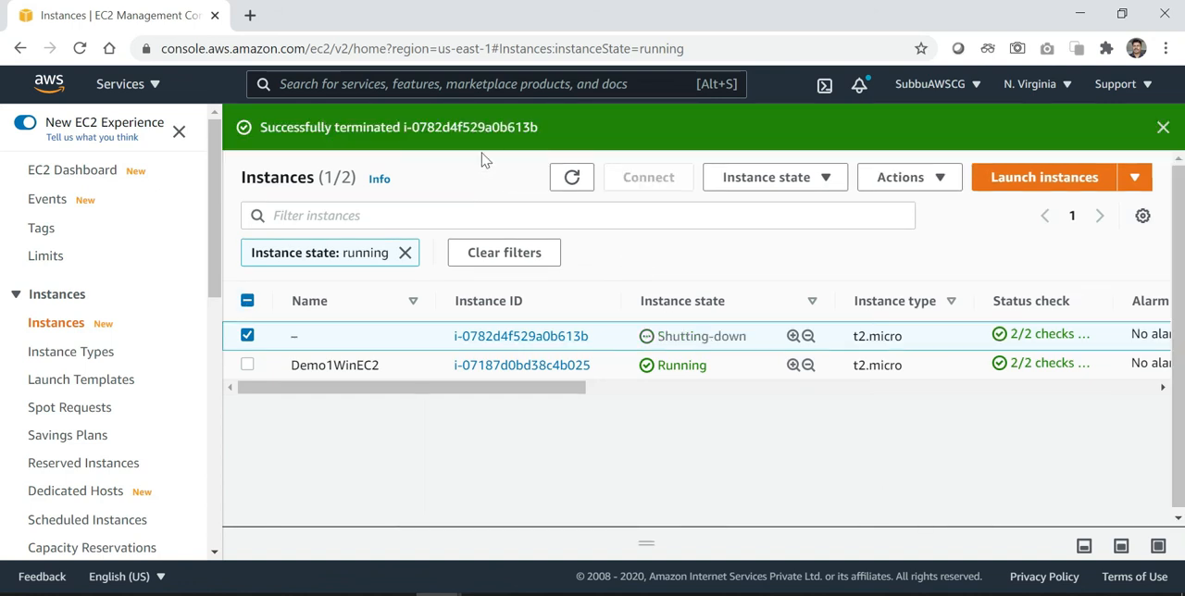
click(1162, 126)
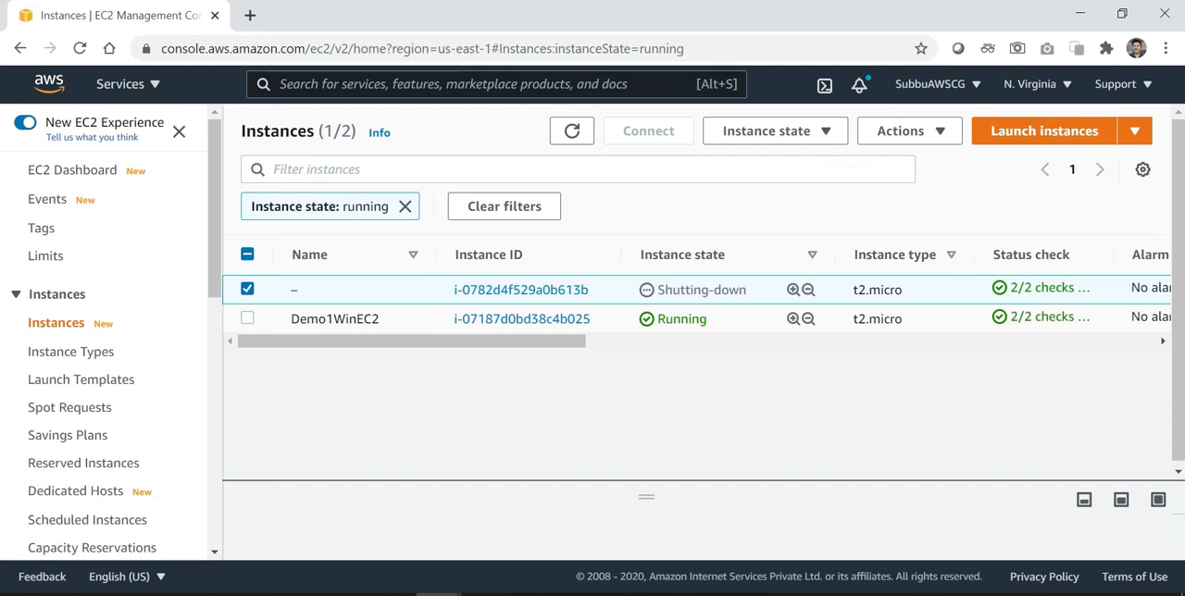
Refresh the running instances several times to check whether Demo1ASG has launched a replacement
click(573, 133)
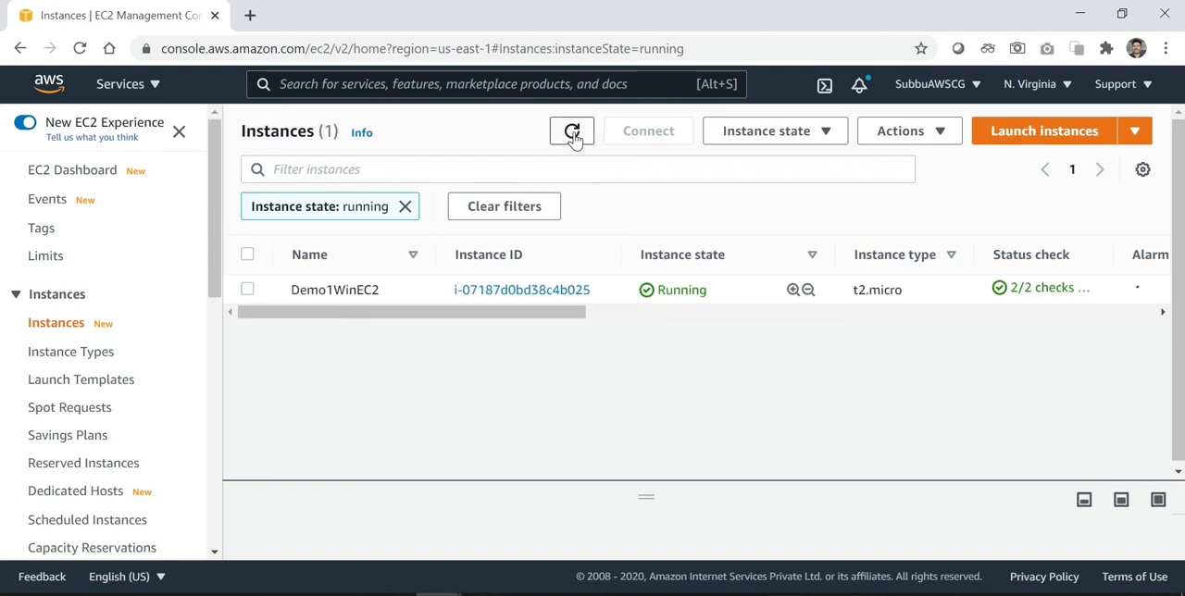
click(573, 134)
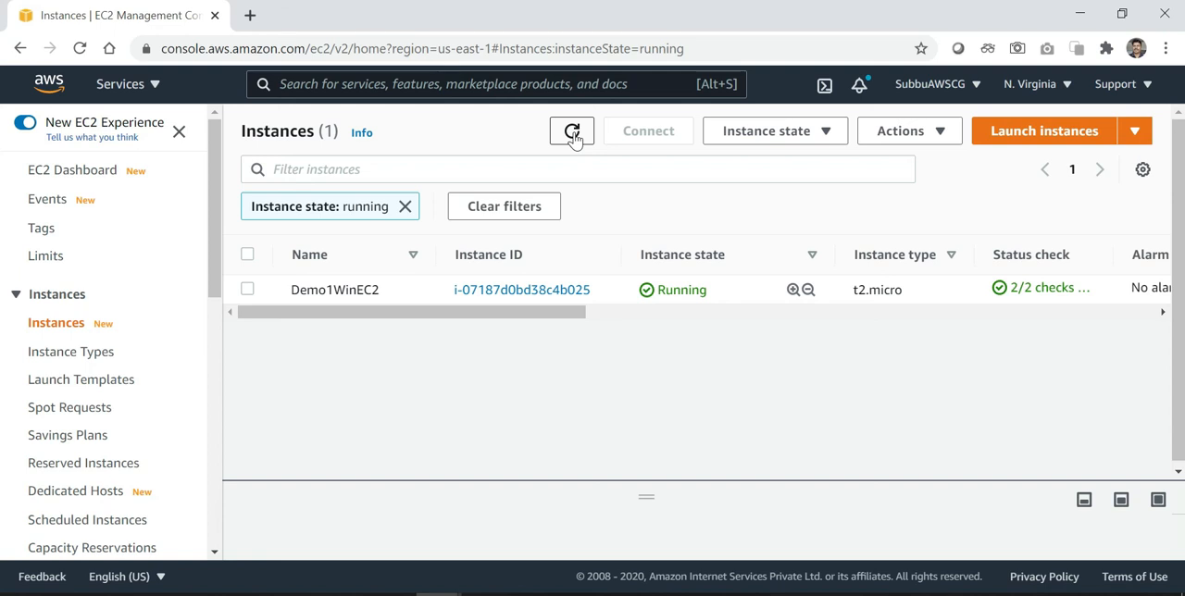
click(573, 135)
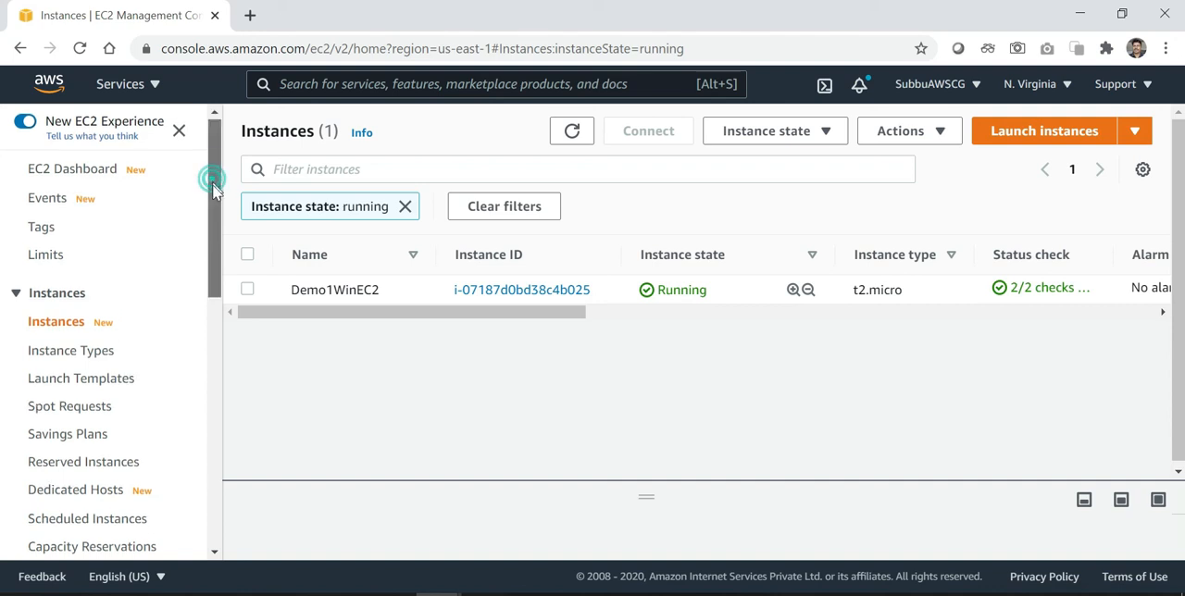
Open the Auto Scaling groups list in a separate browser tab
scroll(215, 213, down, 1)
scroll(222, 260, down, 1)
scroll(222, 270, down, 1)
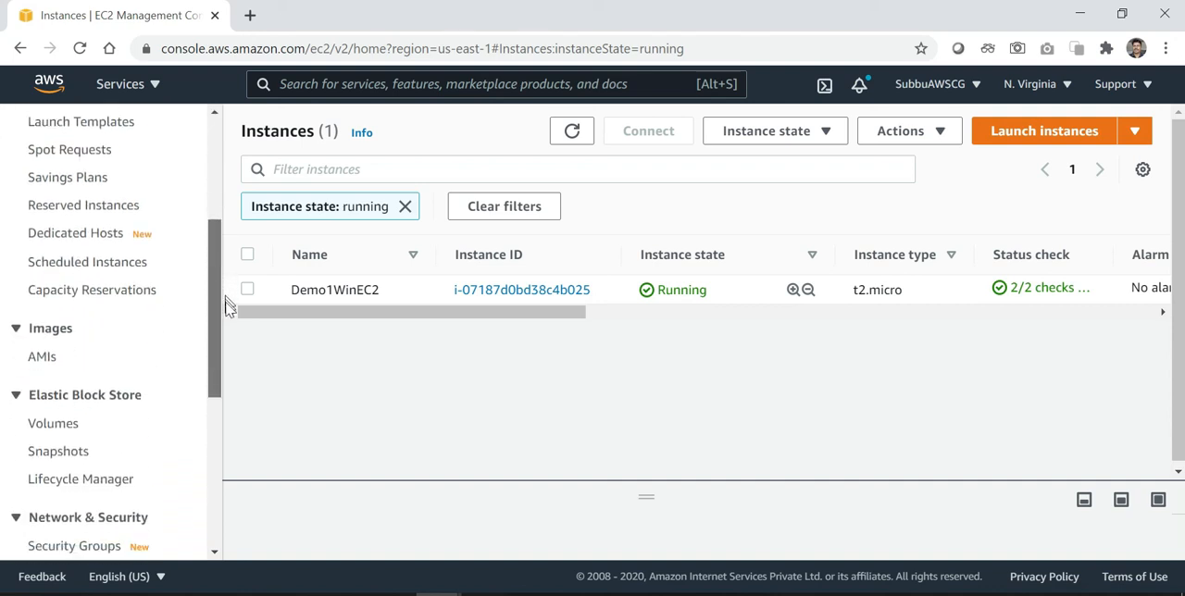
scroll(229, 319, down, 3)
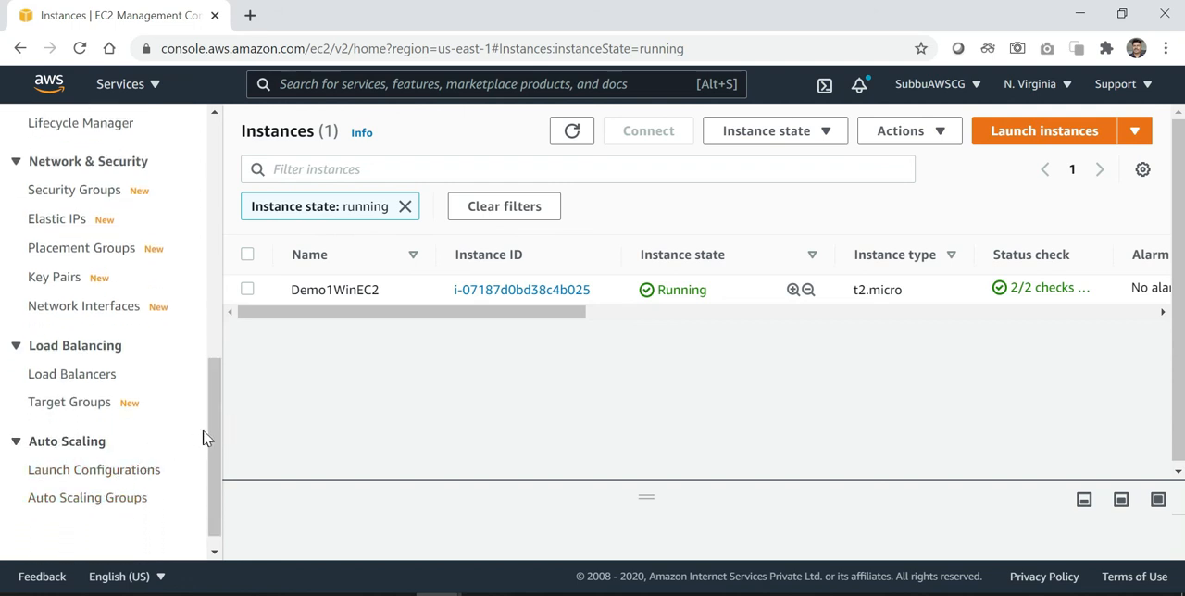
middle_click(121, 505)
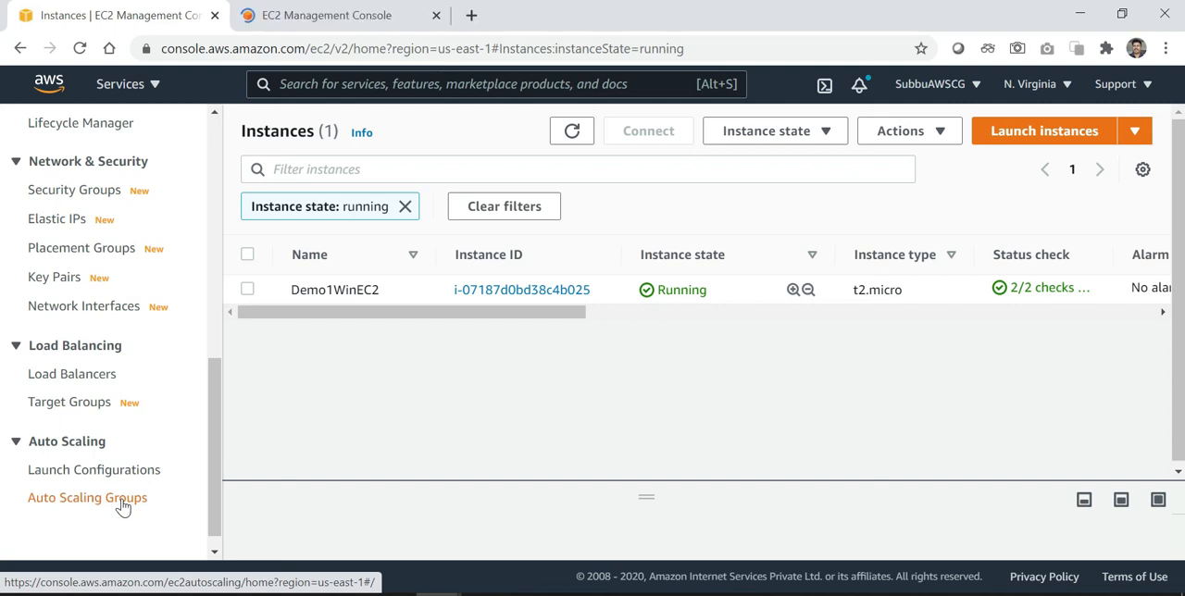
click(361, 20)
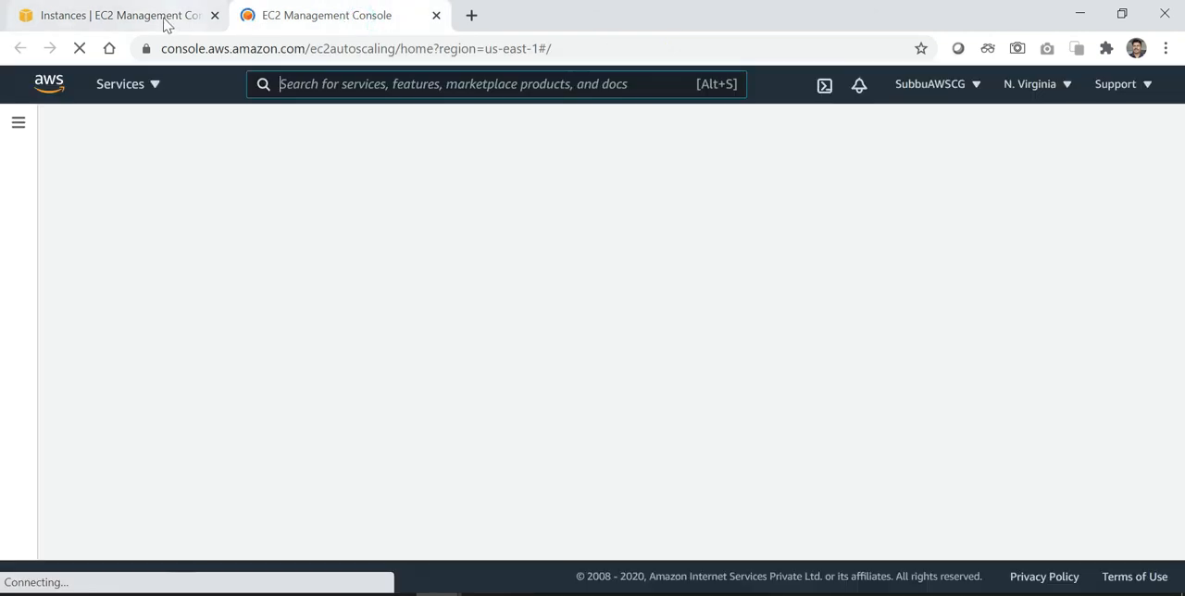
Return to the running instances and refresh them to check for the replacement instance from Demo1ASG
click(165, 22)
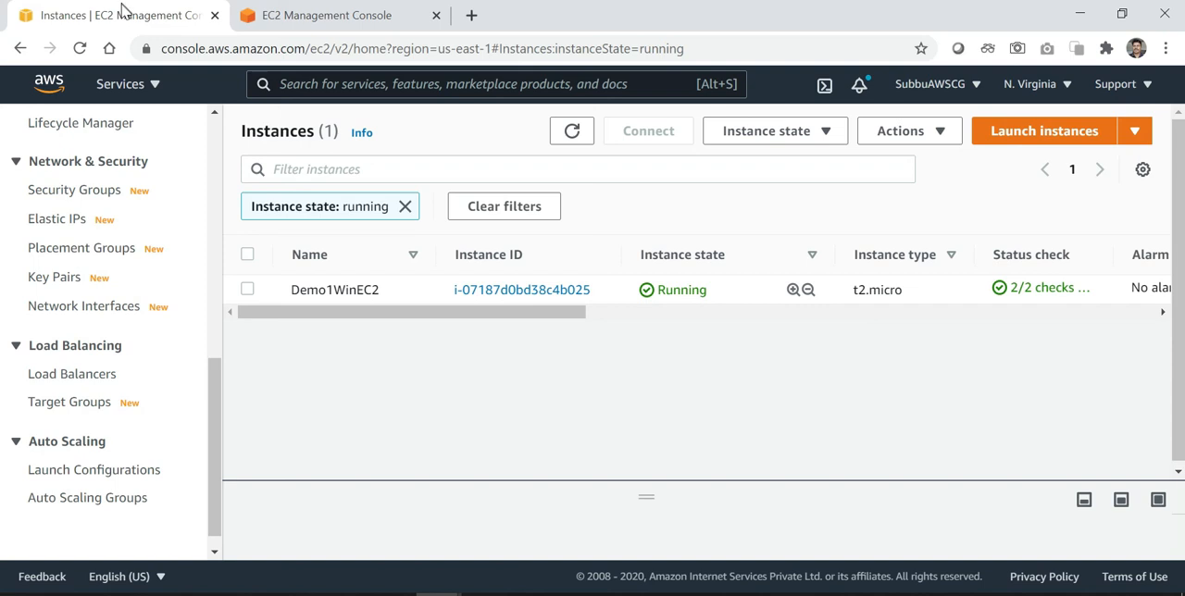
click(571, 134)
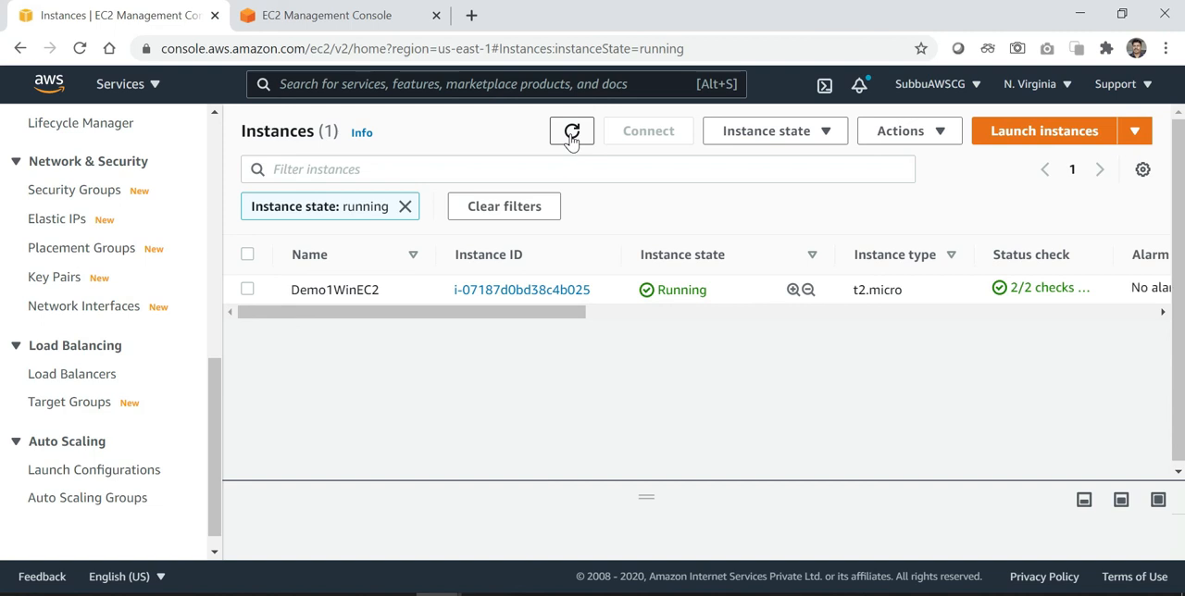
click(571, 134)
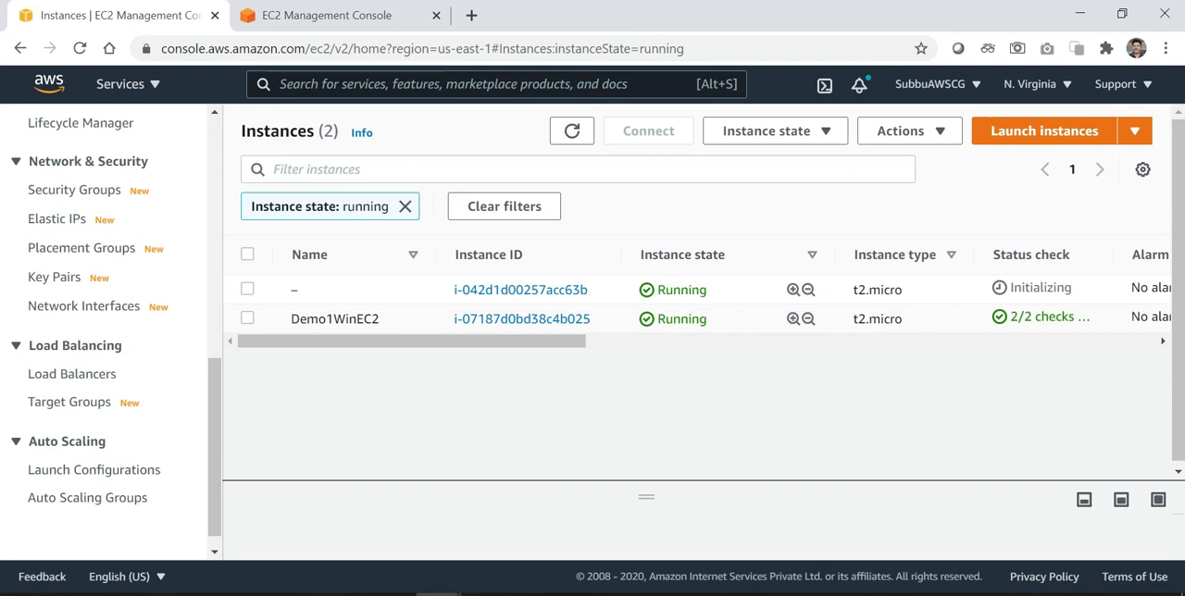
click(1163, 342)
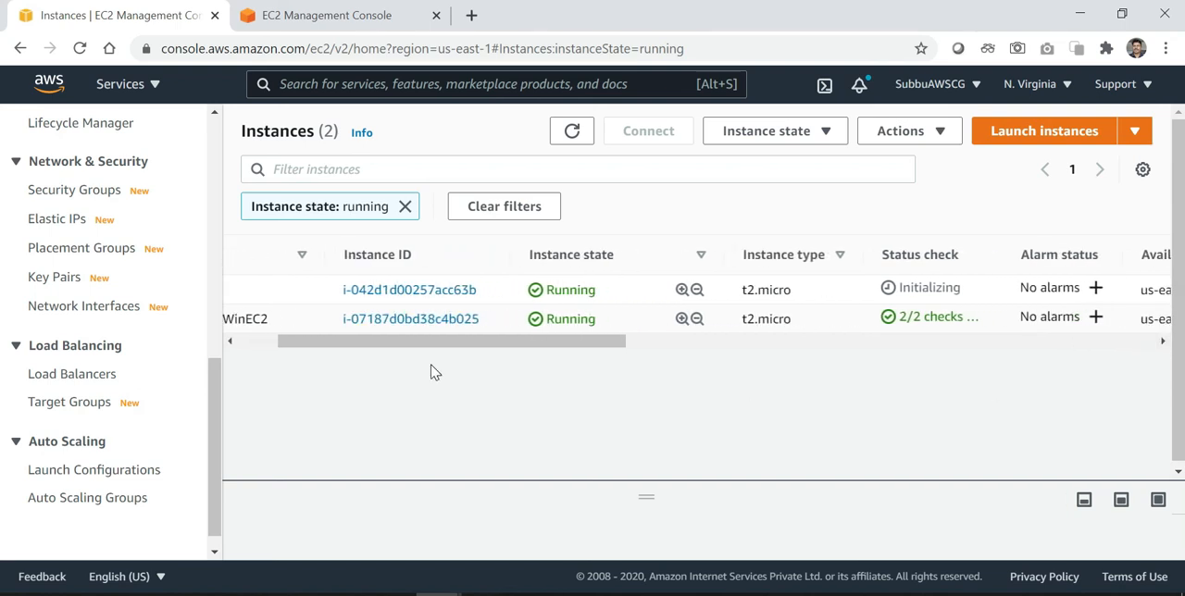
click(230, 342)
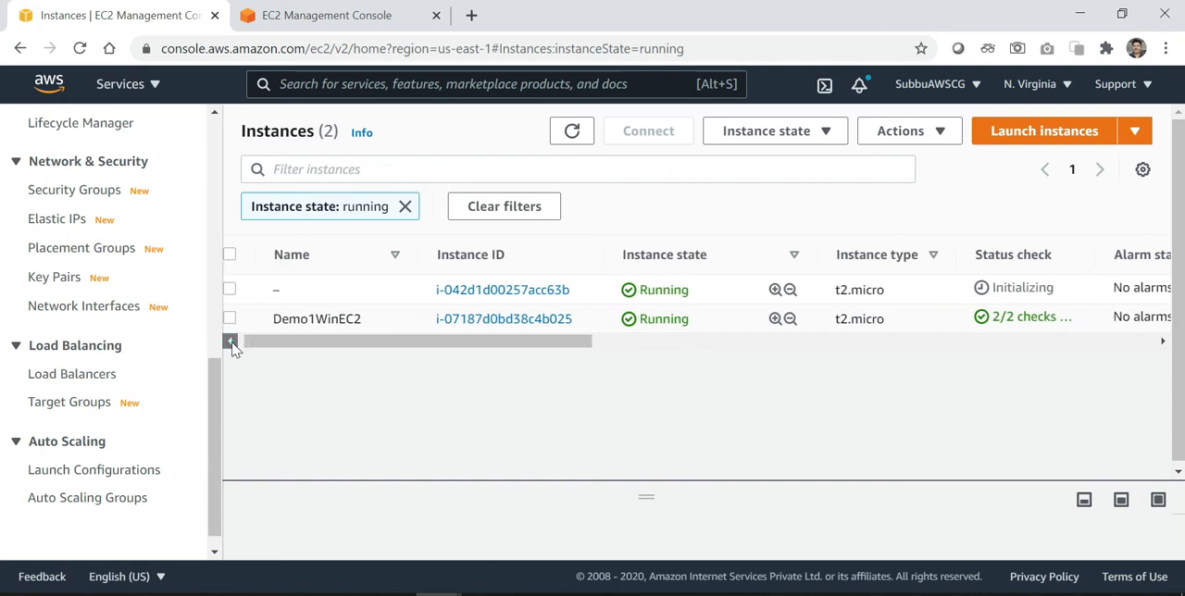
click(230, 342)
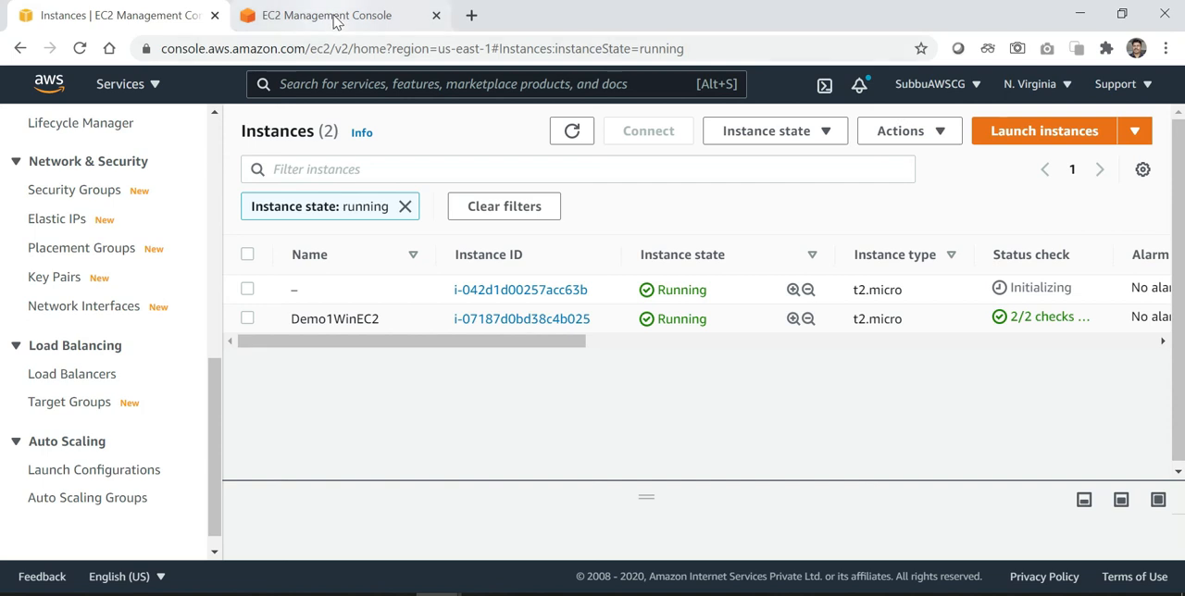
Open the details of the Demo1ASG Auto Scaling group
click(335, 19)
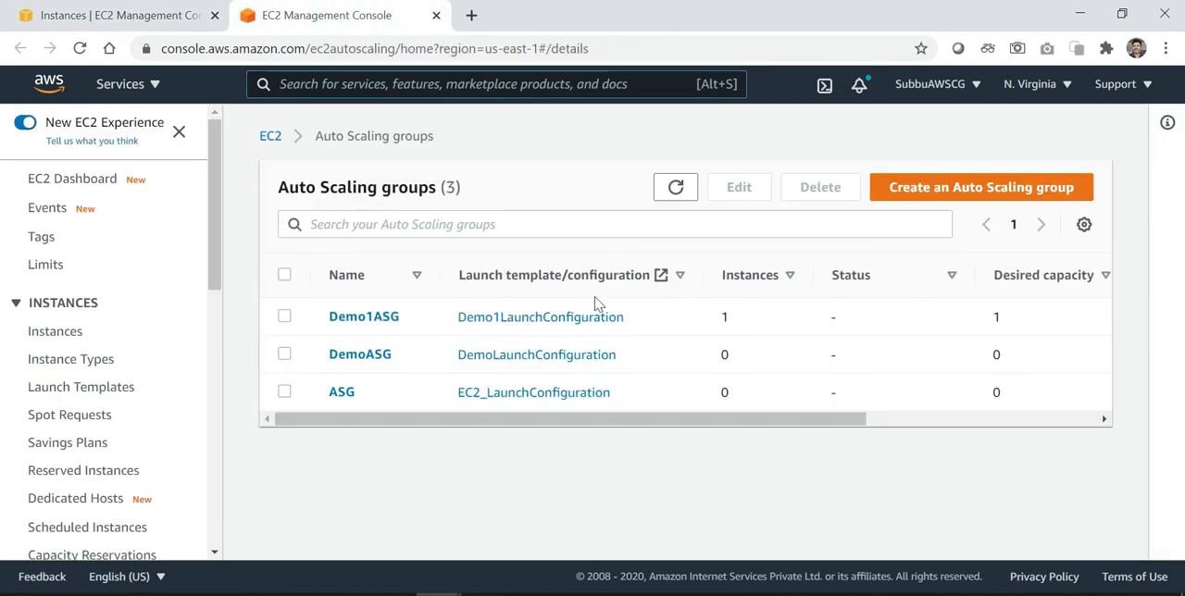
click(146, 26)
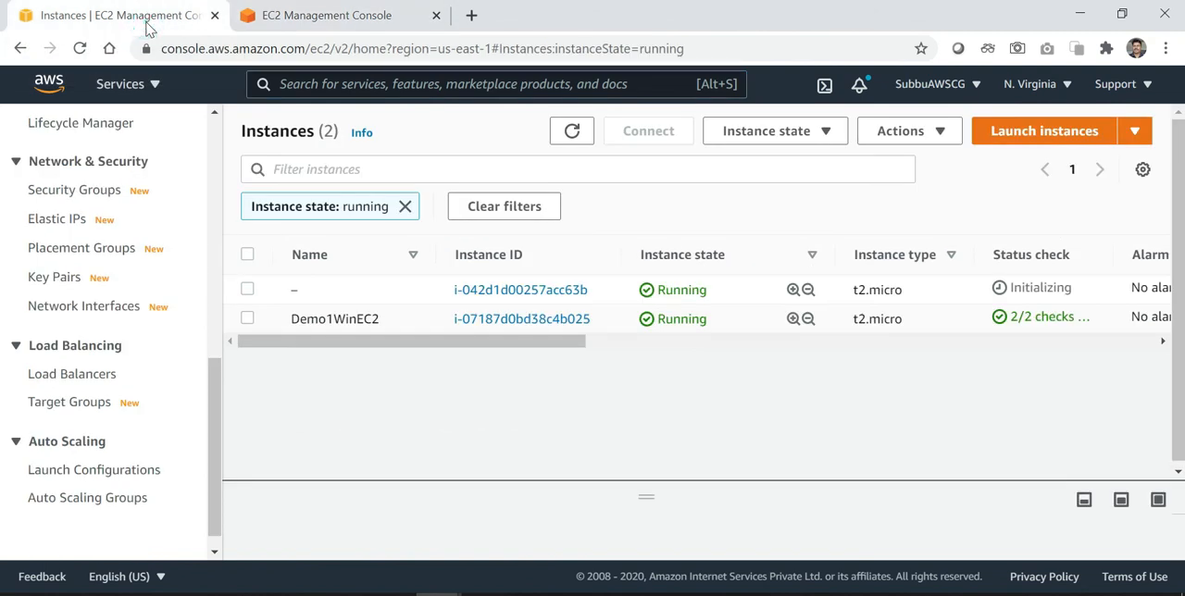
click(308, 22)
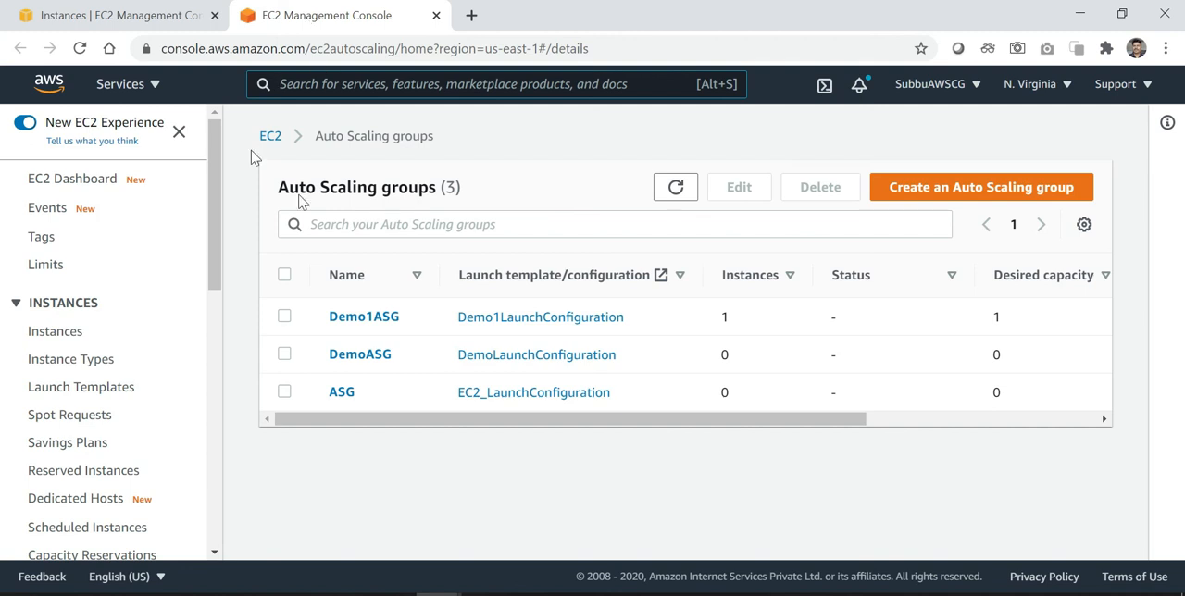
click(355, 318)
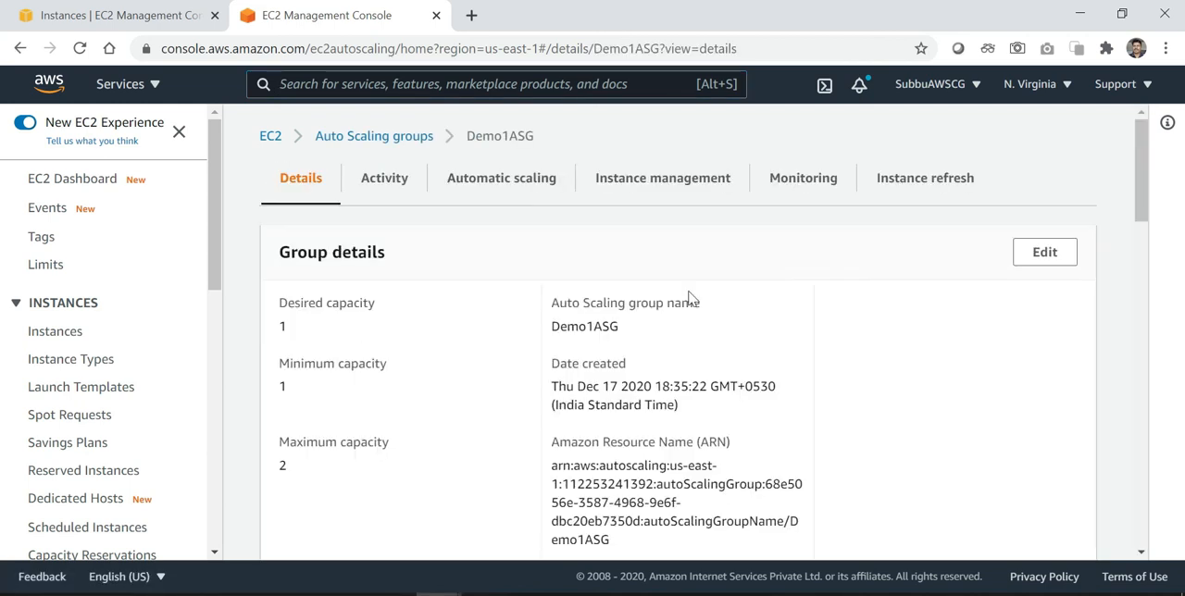
Update Demo1ASG's group size with desired capacity 0 and minimum capacity 0
click(1044, 253)
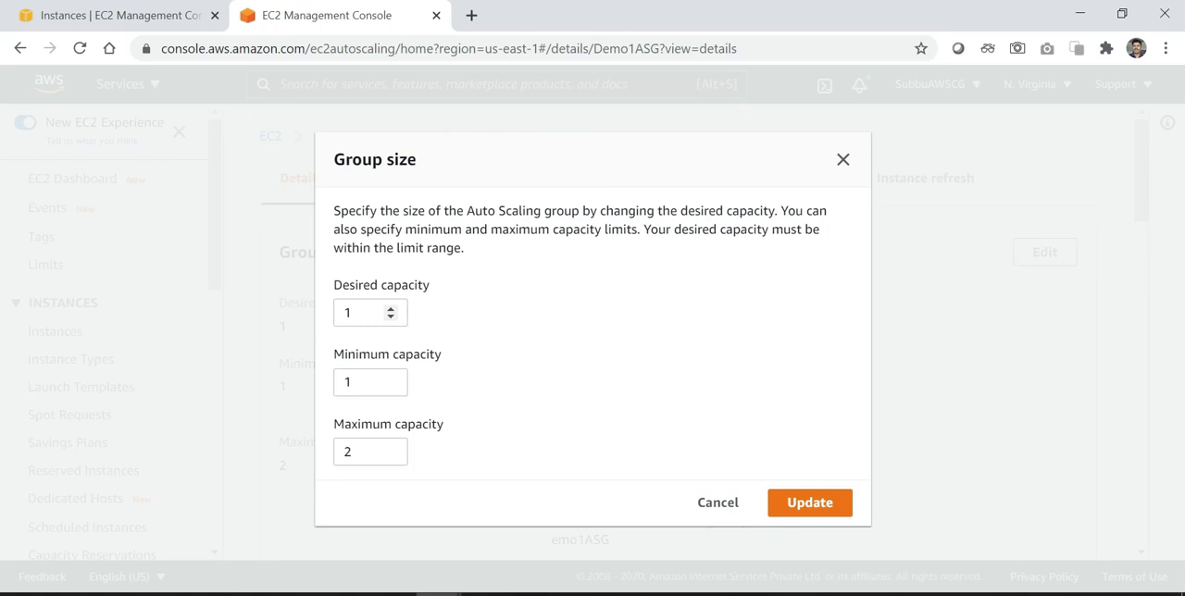
click(370, 312)
key(BackSpace)
text(0)
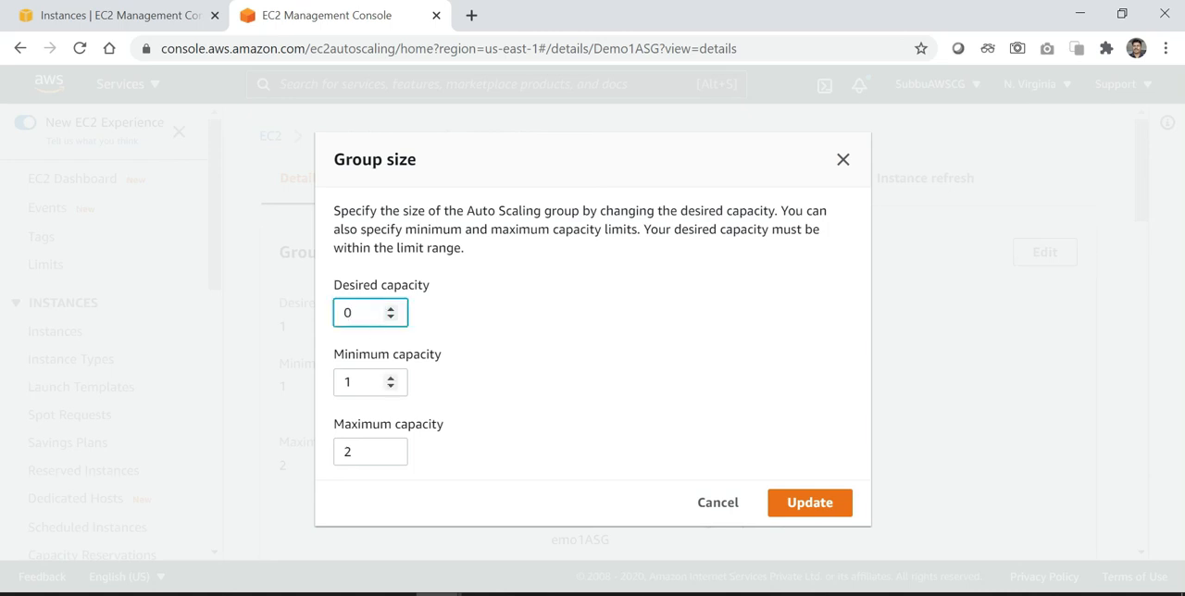
click(360, 380)
key(BackSpace)
text(0)
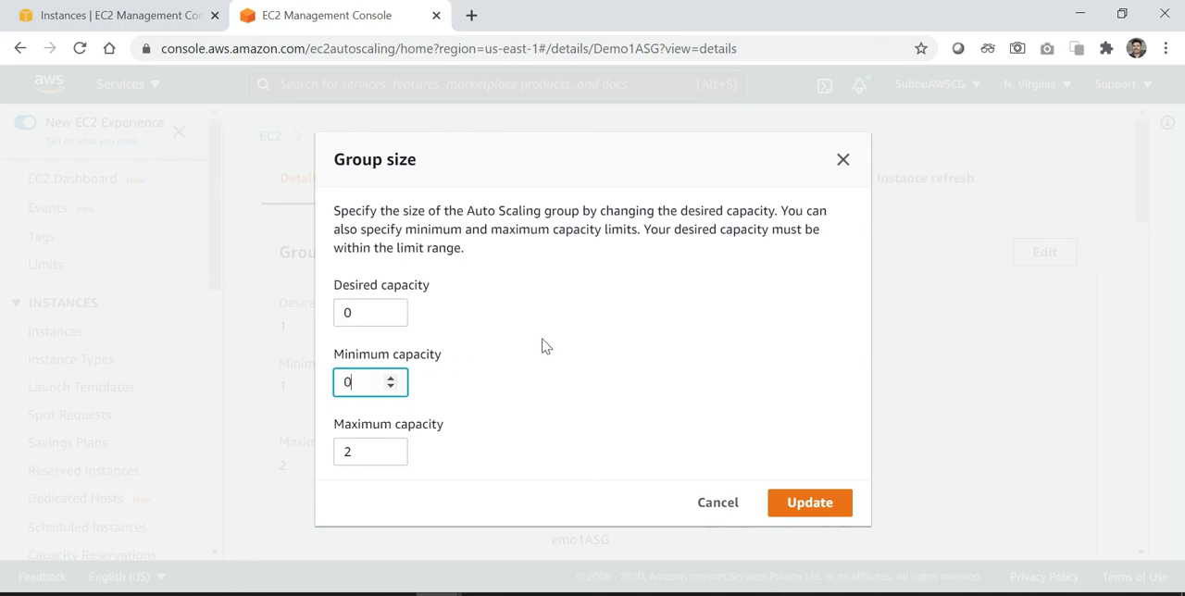
click(818, 507)
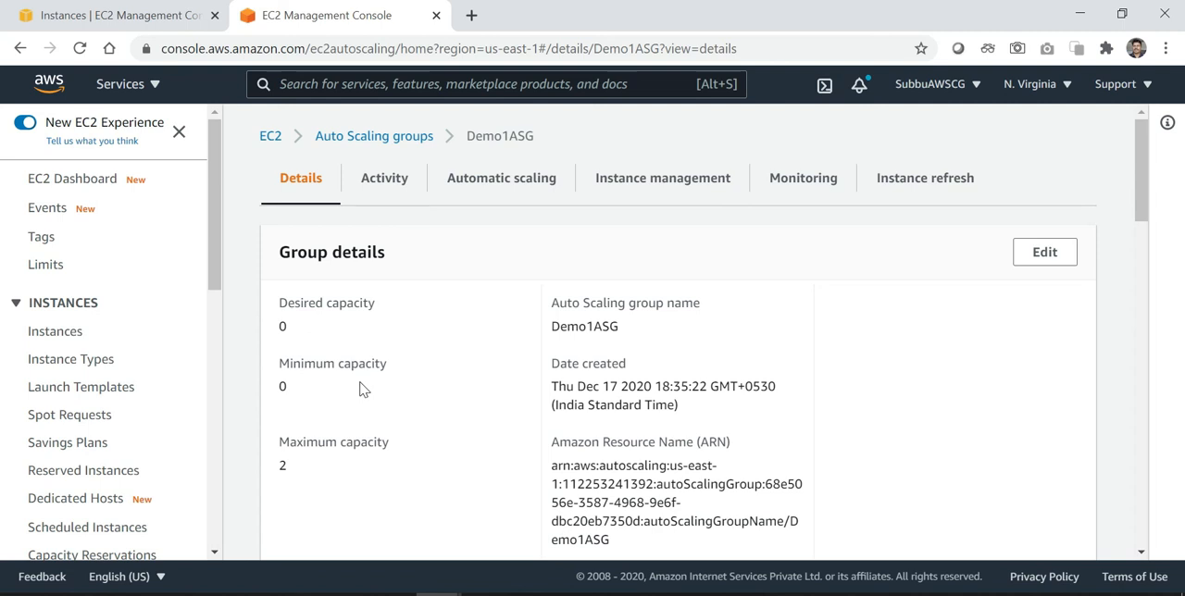
Refresh the running instances and compare them with Demo1ASG's capacity settings
click(113, 16)
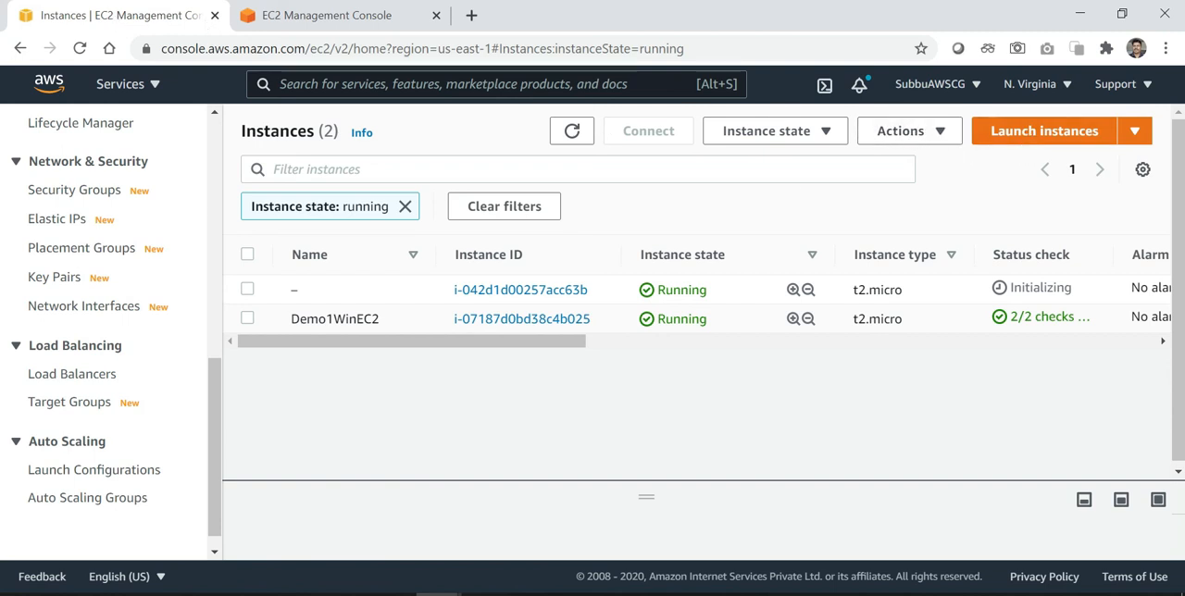
click(574, 135)
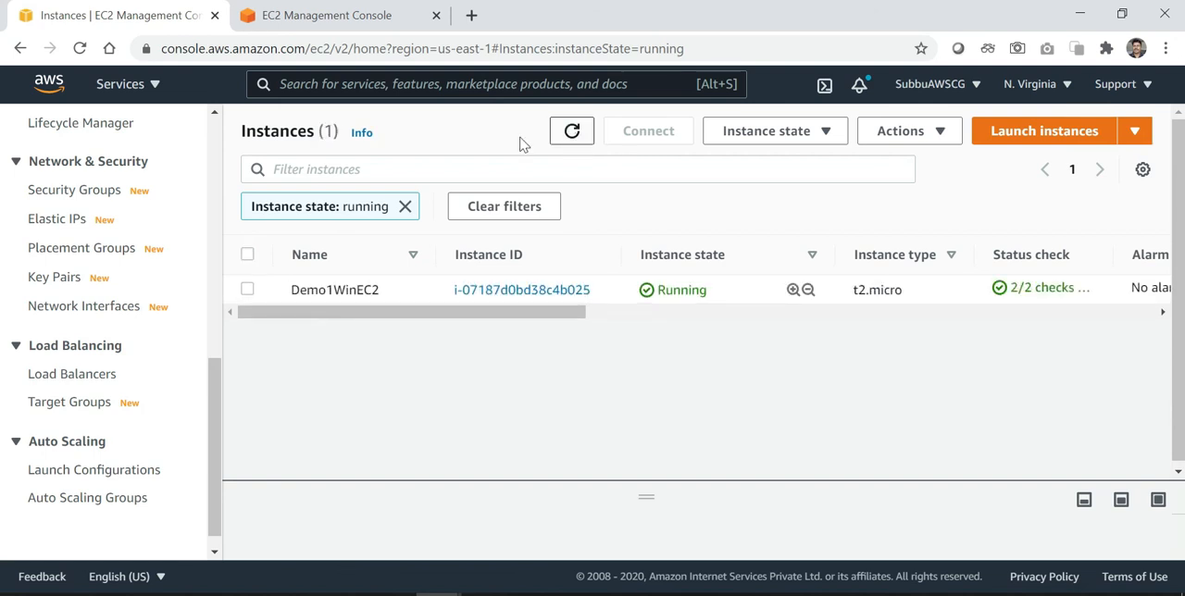
click(315, 26)
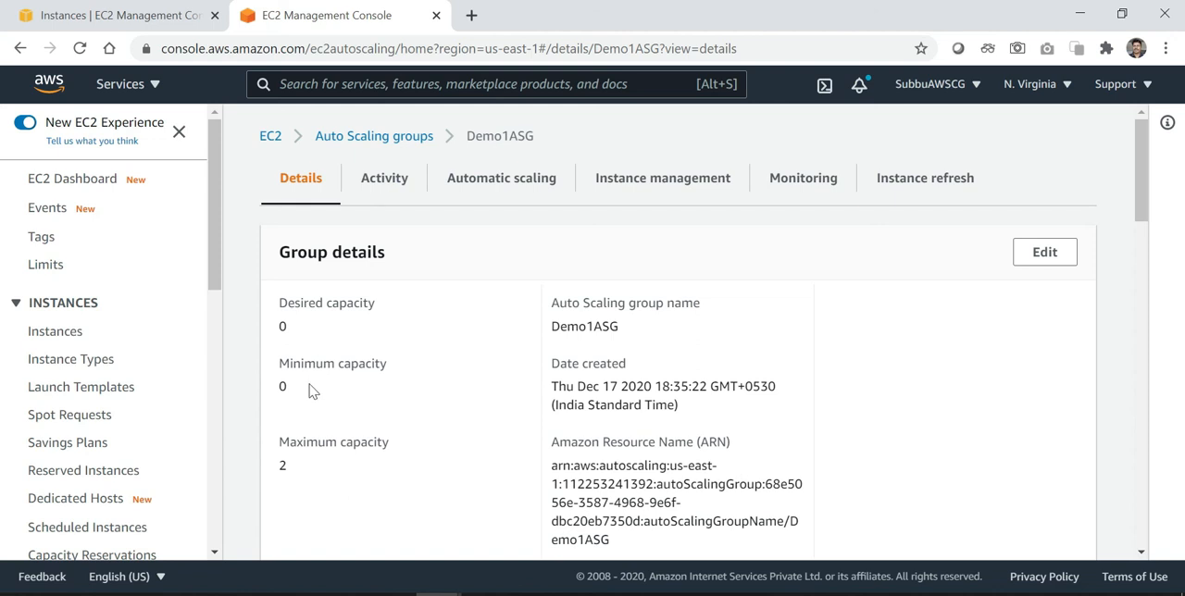
click(144, 28)
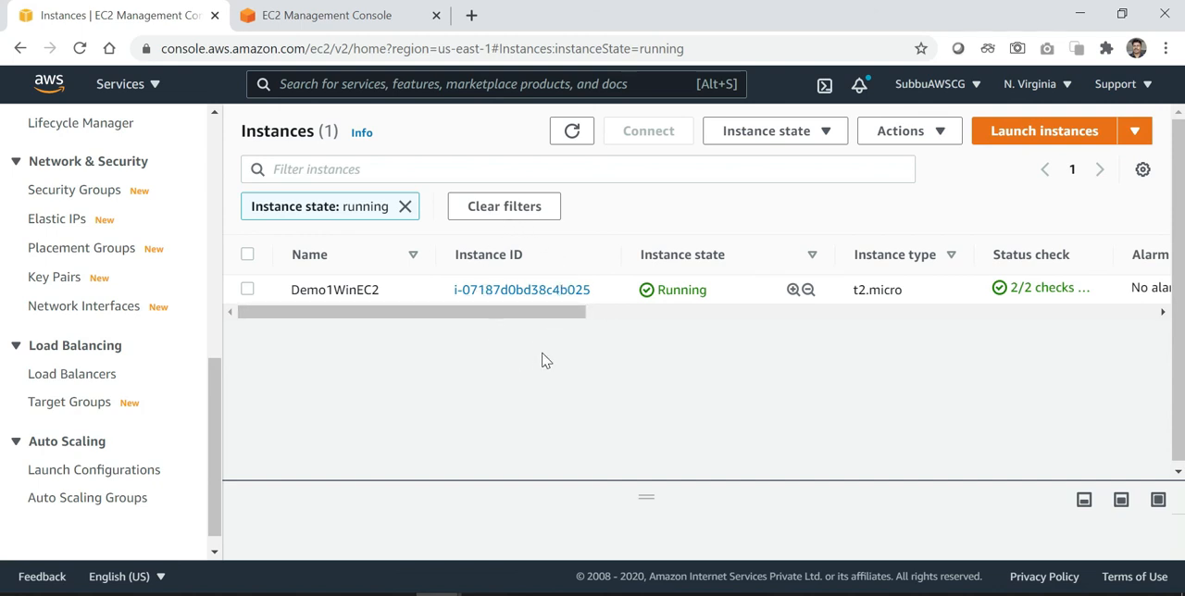
click(214, 112)
drag(214, 112, 213, 112)
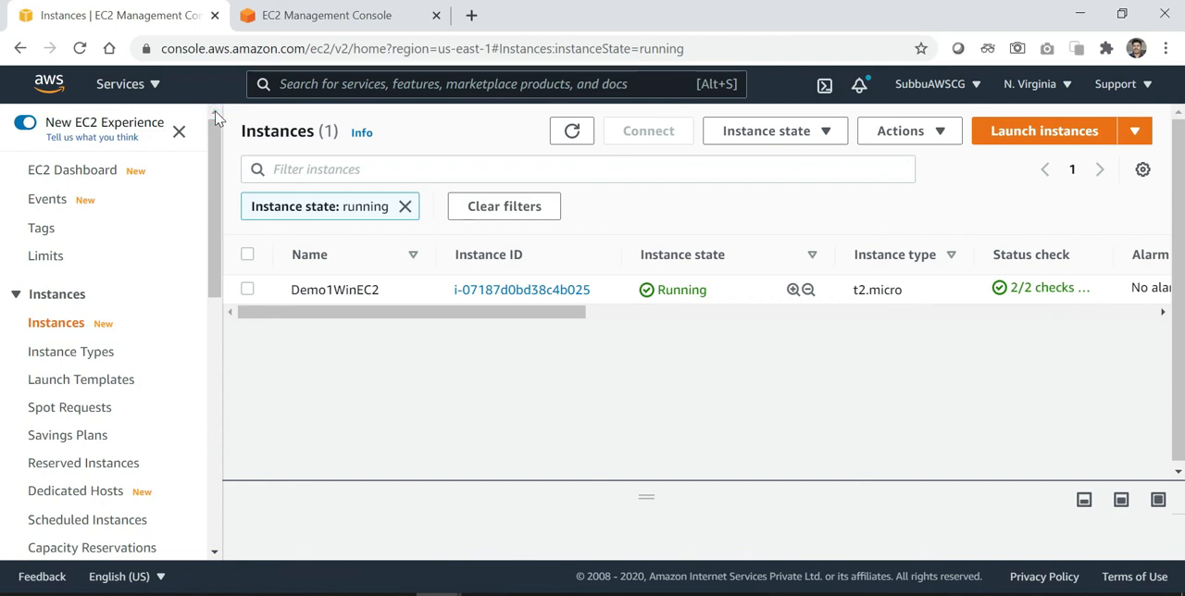
click(213, 555)
click(213, 555)
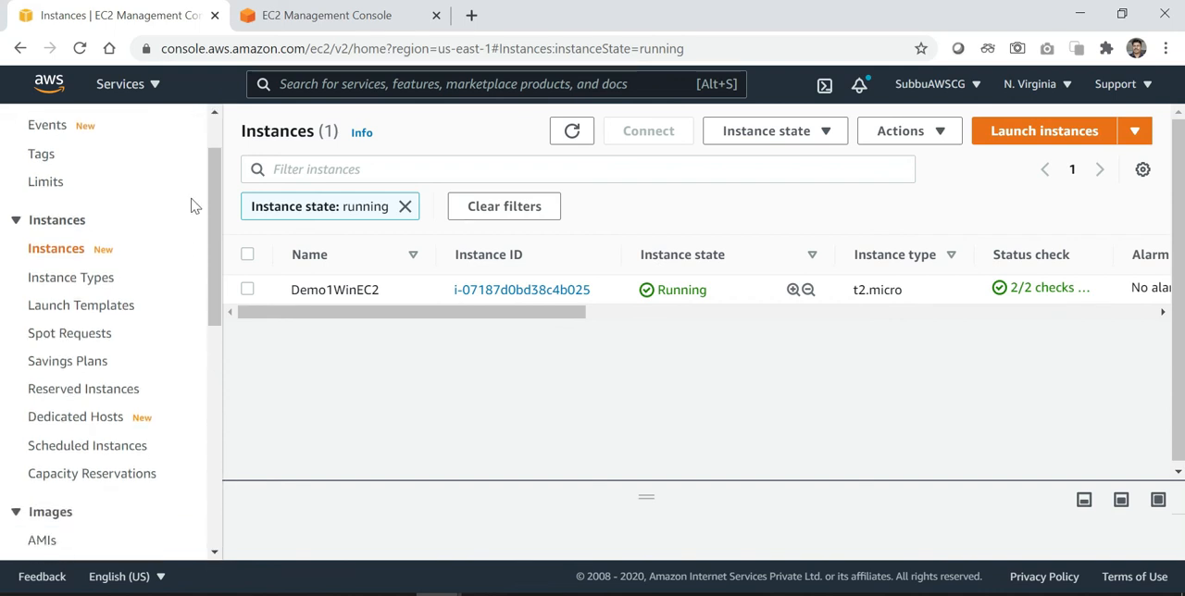
click(214, 114)
click(214, 114)
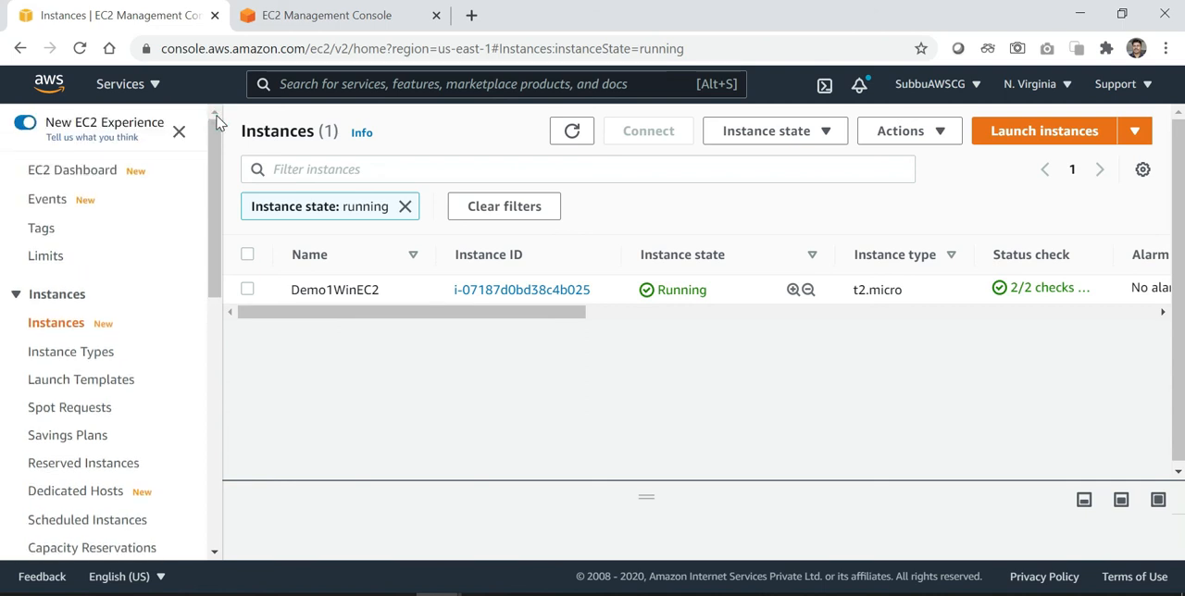